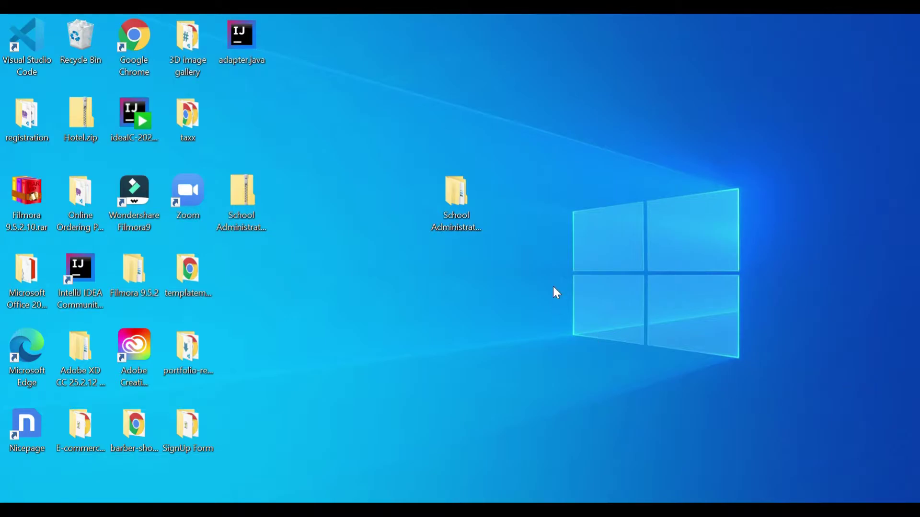
Step: Drag the School Administration Management System.zip from the icon grid to the middle of the desktop
{"action": "left_click_drag", "start_coordinate": [248, 212], "coordinate": [374, 312]}
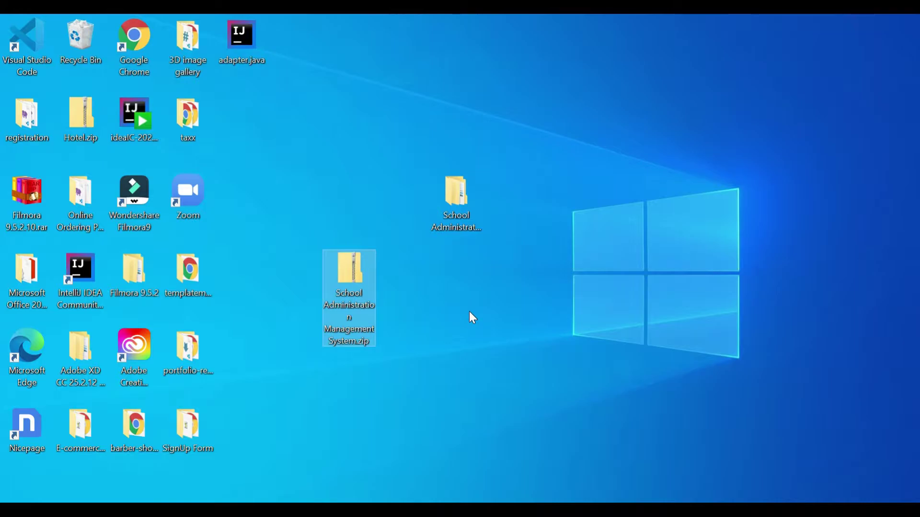
Step: Put the zip back among the desktop icons and open the School Administration Management System folder
{"action": "double_click", "coordinate": [350, 271]}
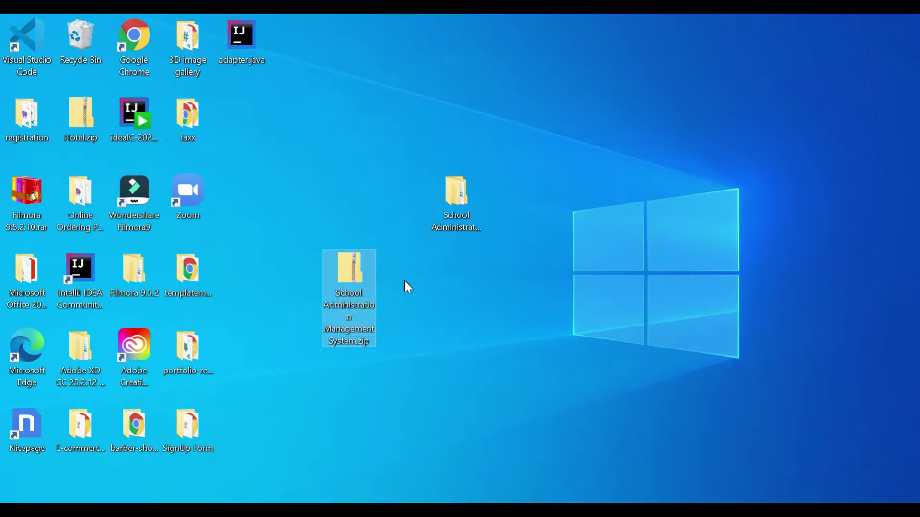
{"action": "right_click", "coordinate": [364, 284]}
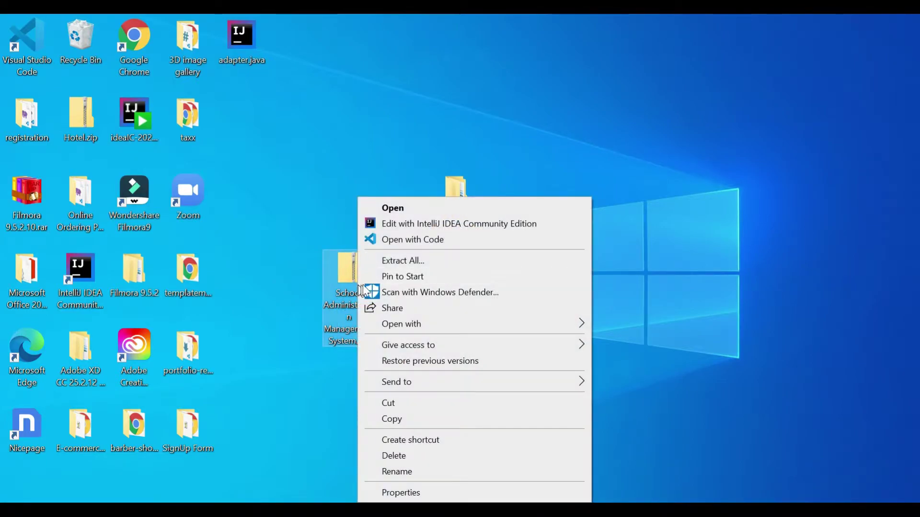
{"action": "left_click", "coordinate": [327, 230]}
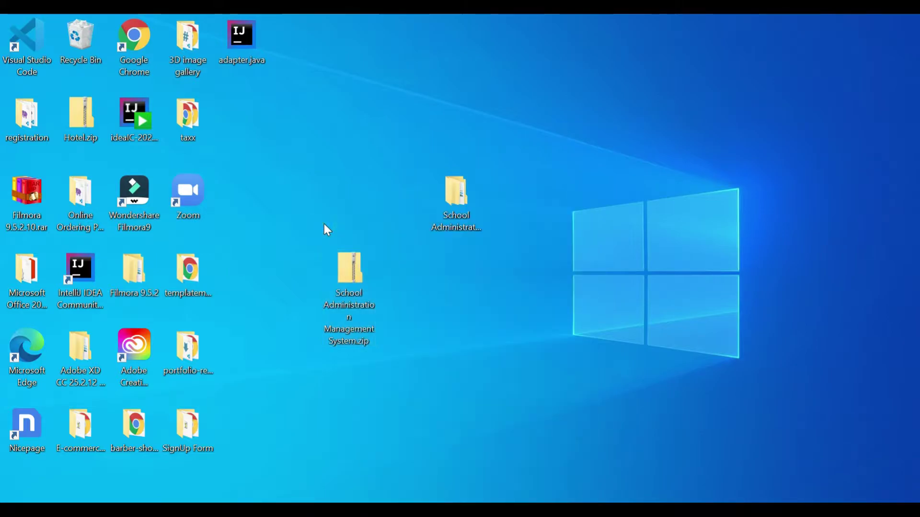
{"action": "left_click_drag", "start_coordinate": [337, 263], "coordinate": [251, 150]}
{"action": "left_click_drag", "start_coordinate": [460, 206], "coordinate": [453, 258]}
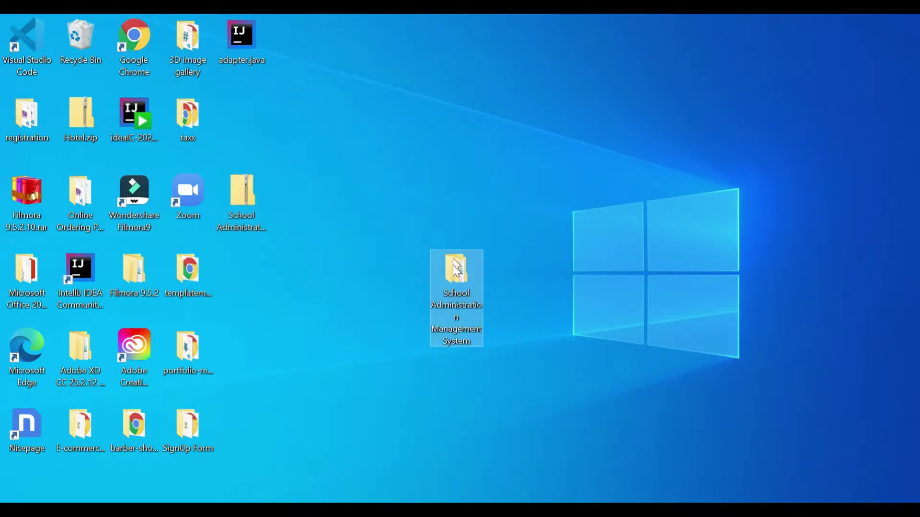
{"action": "double_click", "coordinate": [459, 290]}
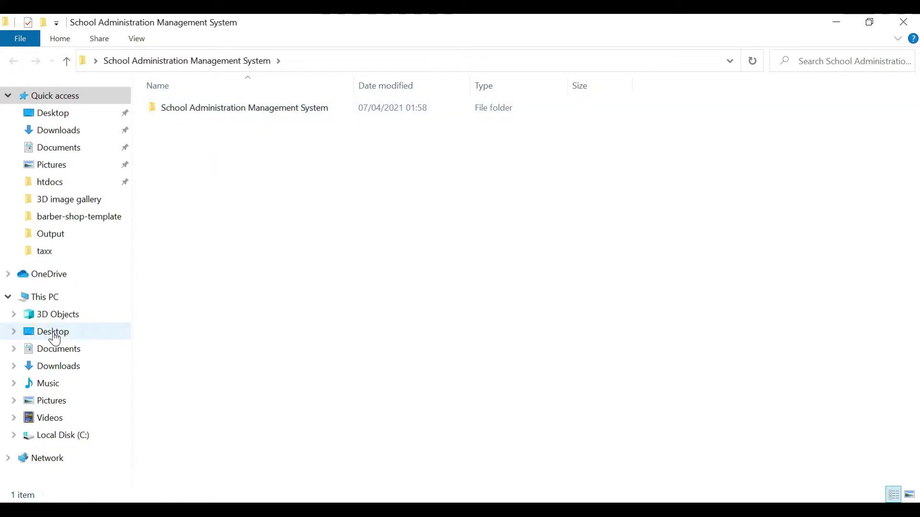
Step: Move the School Administration Management System project folder into C:\xampp\htdocs and view htdocs
{"action": "left_click", "coordinate": [14, 436]}
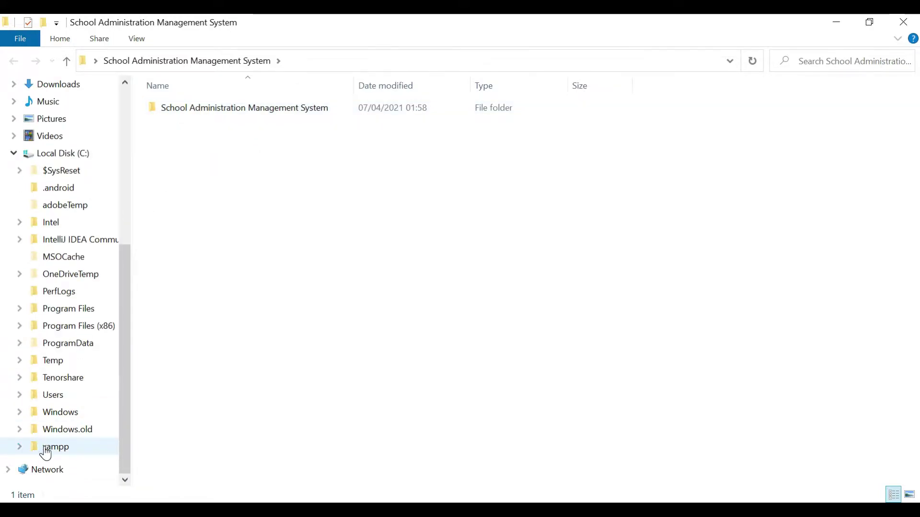
{"action": "left_click", "coordinate": [20, 447]}
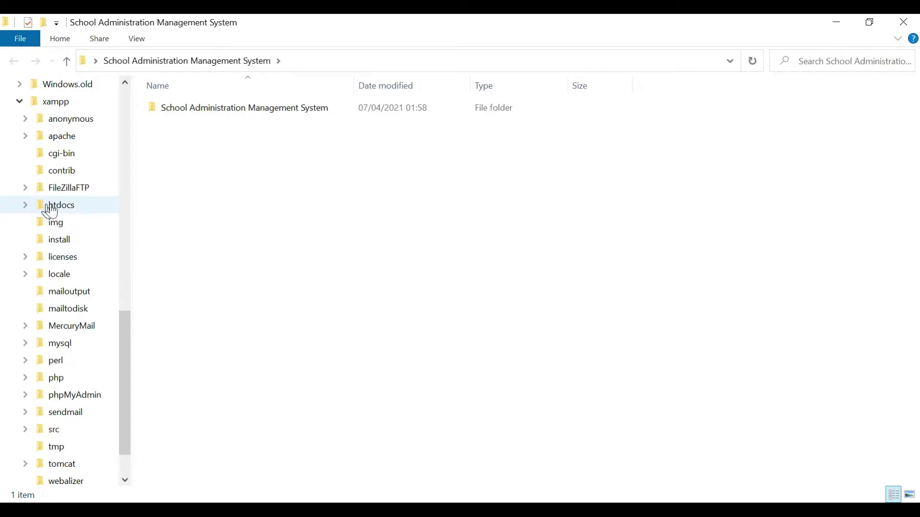
{"action": "left_click_drag", "start_coordinate": [194, 110], "coordinate": [98, 211]}
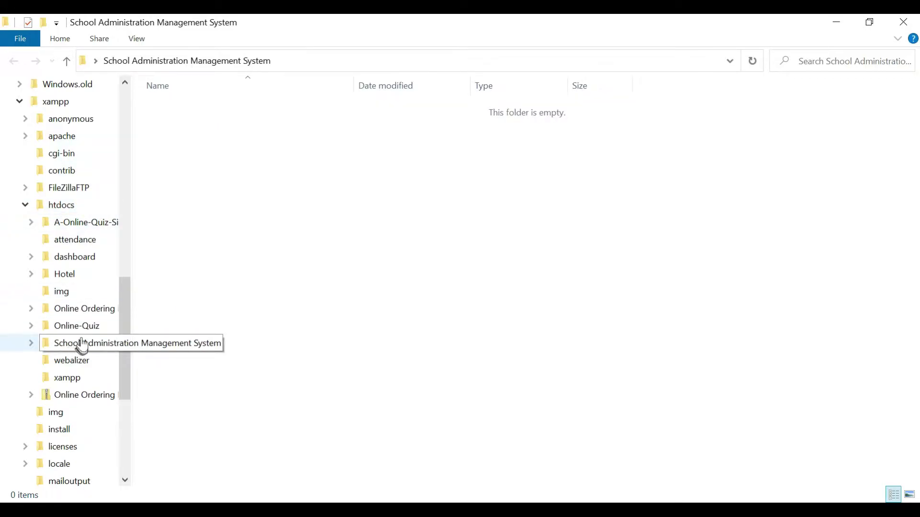
{"action": "left_click", "coordinate": [61, 206]}
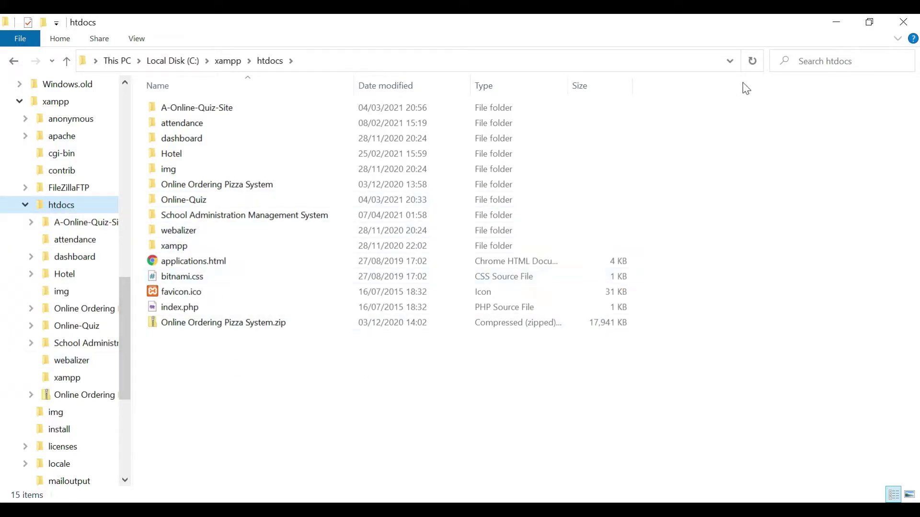
Step: Launch XAMPP Control Panel from a Start search for 'xam'
{"action": "left_click", "coordinate": [832, 24]}
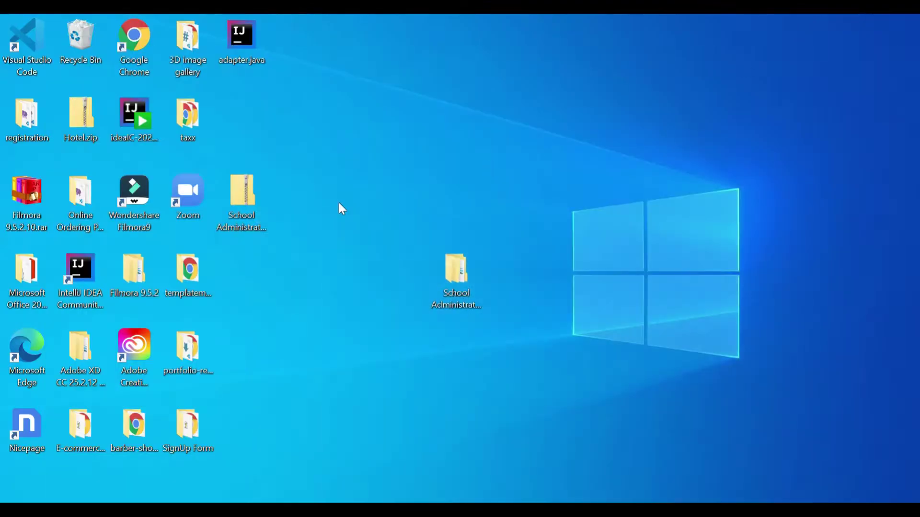
{"action": "left_click", "coordinate": [14, 509]}
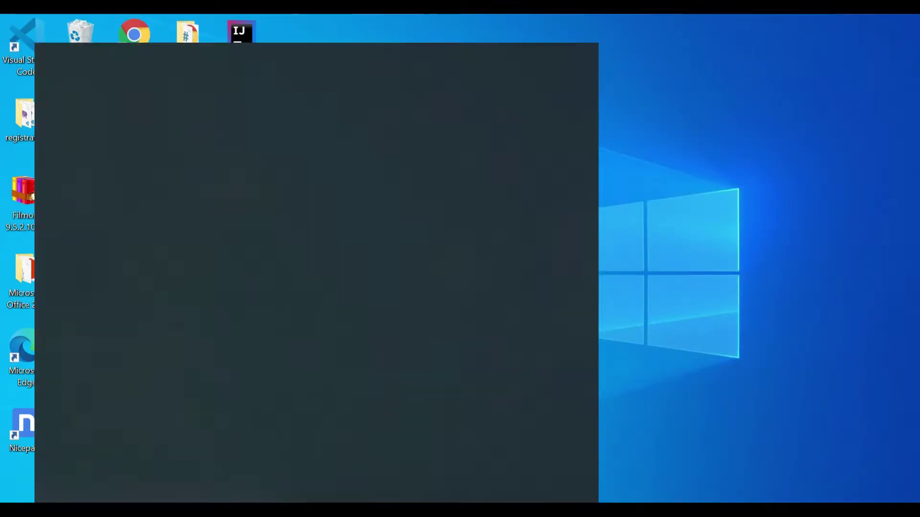
{"action": "type", "text": "xam"}
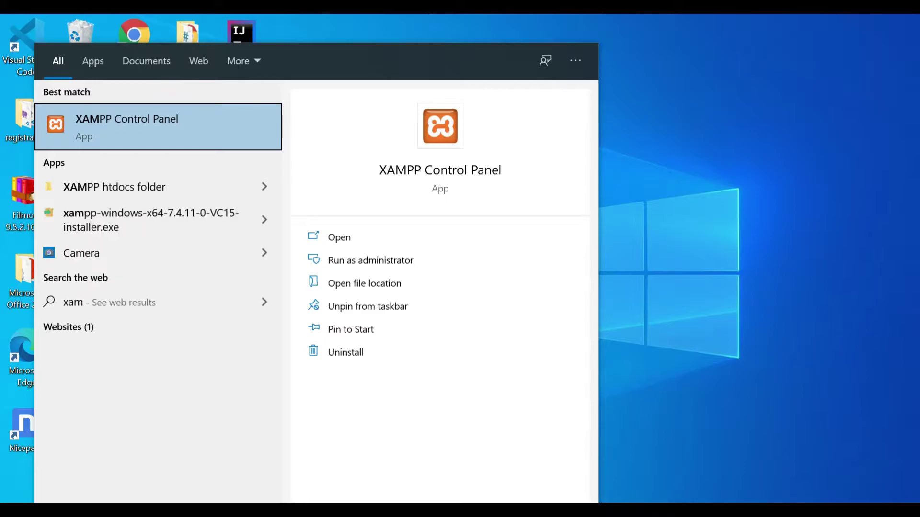
{"action": "left_click", "coordinate": [213, 129]}
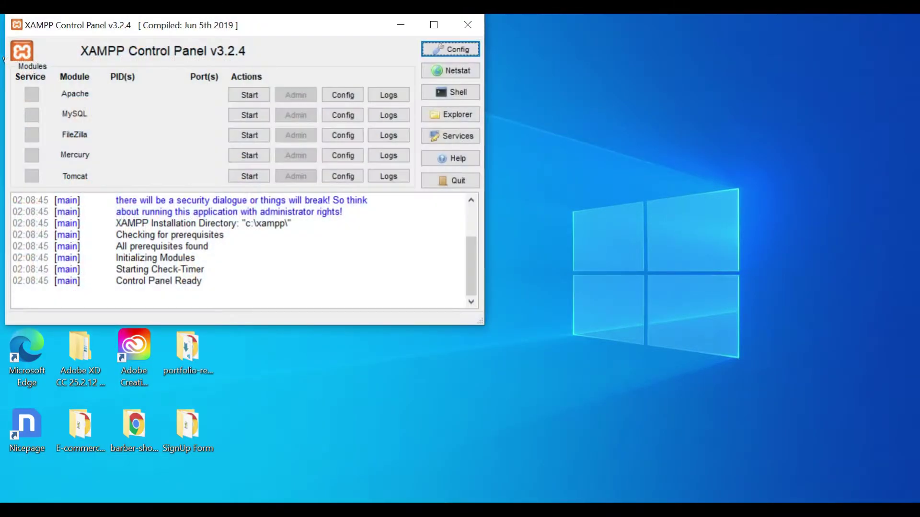
{"action": "left_click_drag", "start_coordinate": [283, 23], "coordinate": [434, 65]}
{"action": "left_click", "coordinate": [261, 32]}
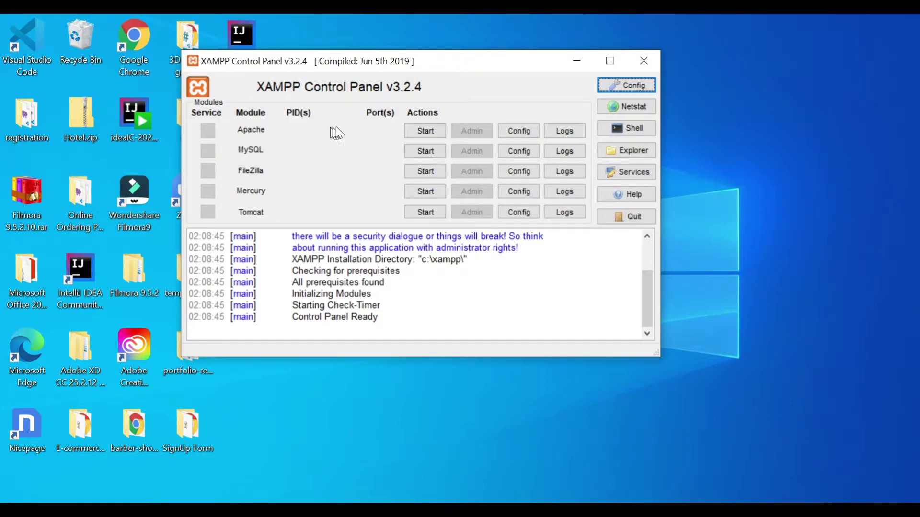
Step: Start the Apache and MySQL services and check the startup log
{"action": "left_click", "coordinate": [413, 131]}
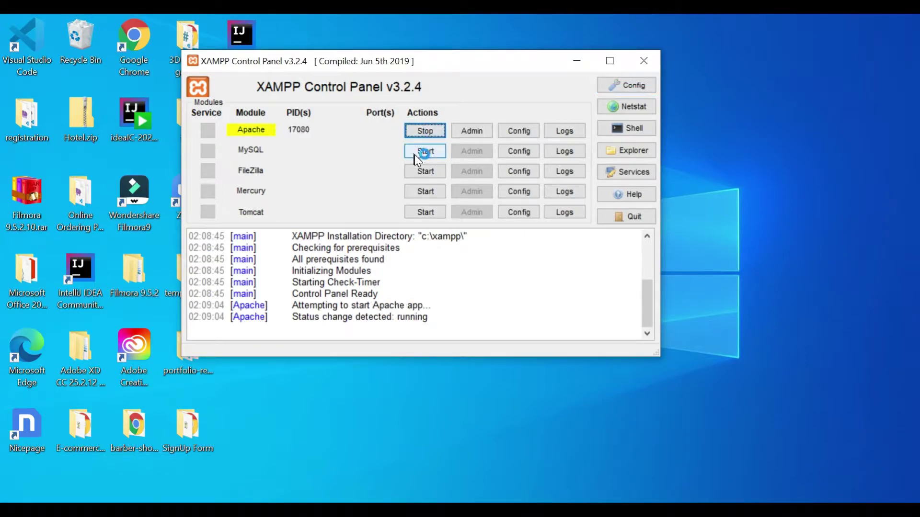
{"action": "left_click", "coordinate": [416, 151]}
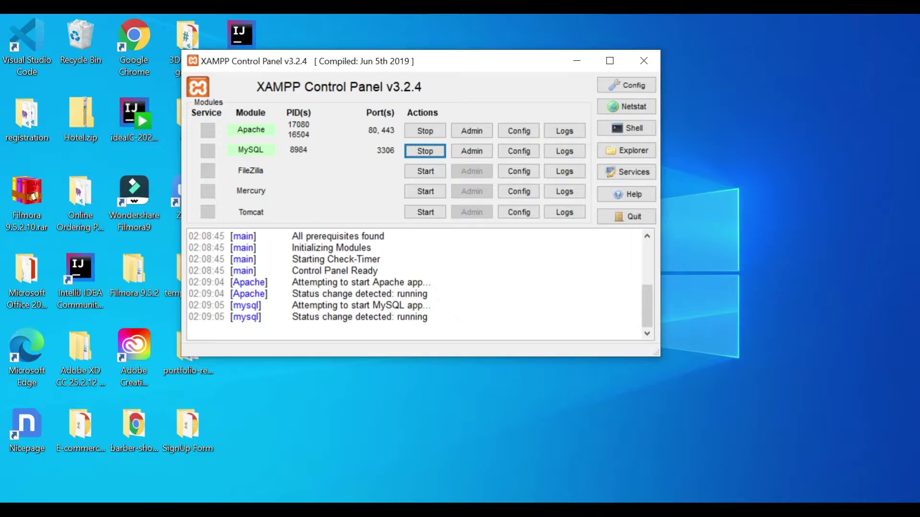
{"action": "left_click_drag", "start_coordinate": [434, 326], "coordinate": [292, 236]}
{"action": "left_click", "coordinate": [424, 262]}
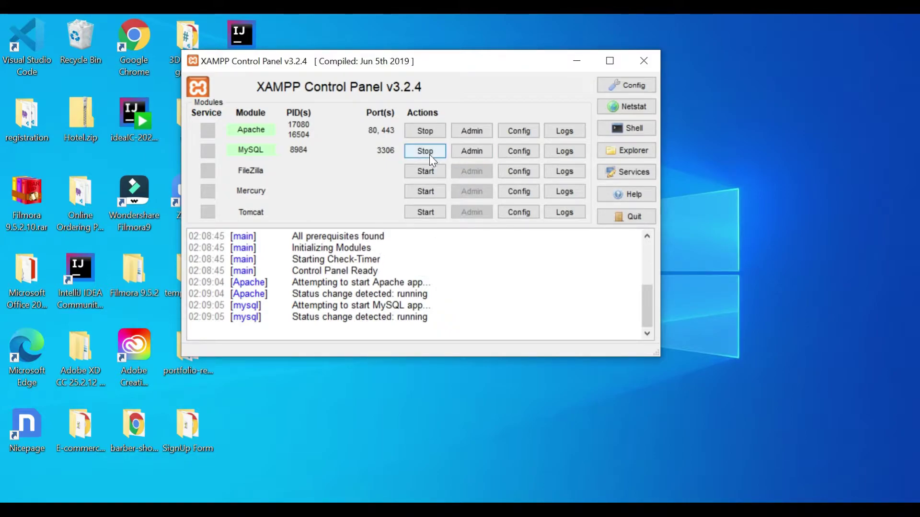
Step: Open phpMyAdmin and go to its Databases page
{"action": "left_click", "coordinate": [466, 151]}
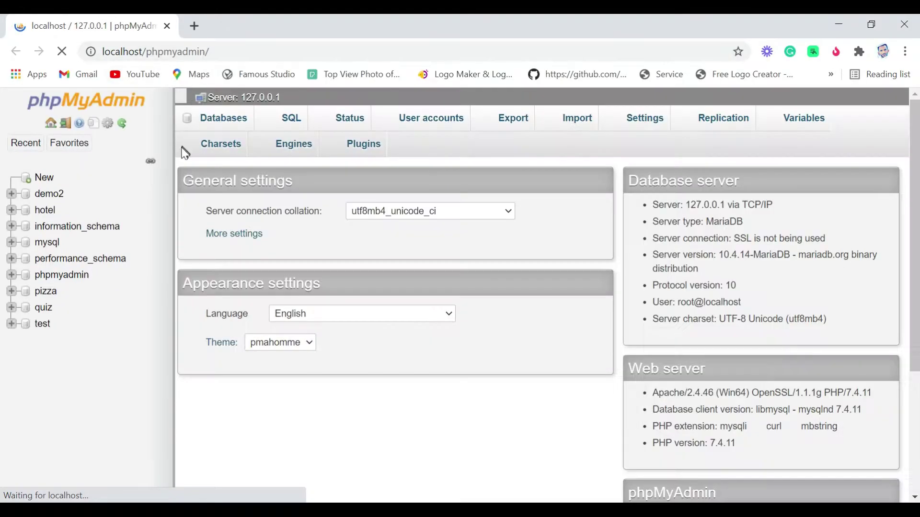
{"action": "scroll", "coordinate": [185, 154], "scroll_direction": "down", "scroll_amount": 2}
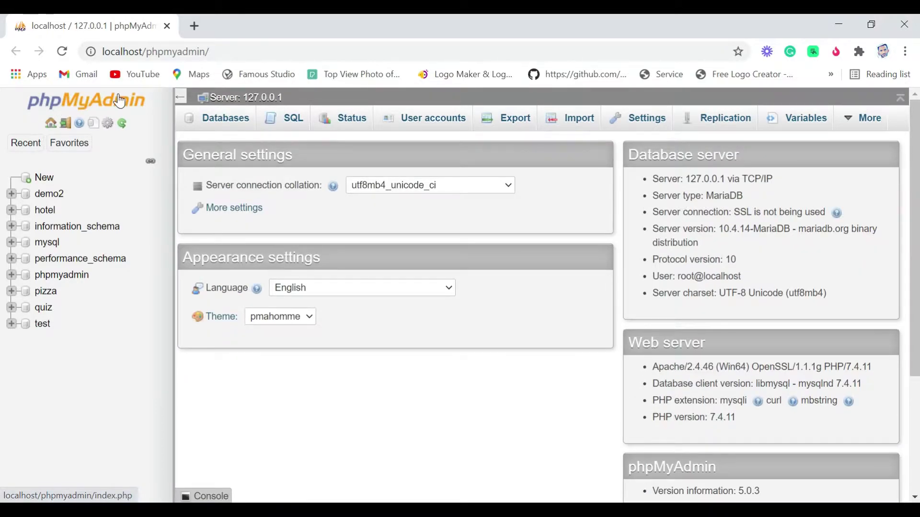
{"action": "left_click", "coordinate": [46, 182]}
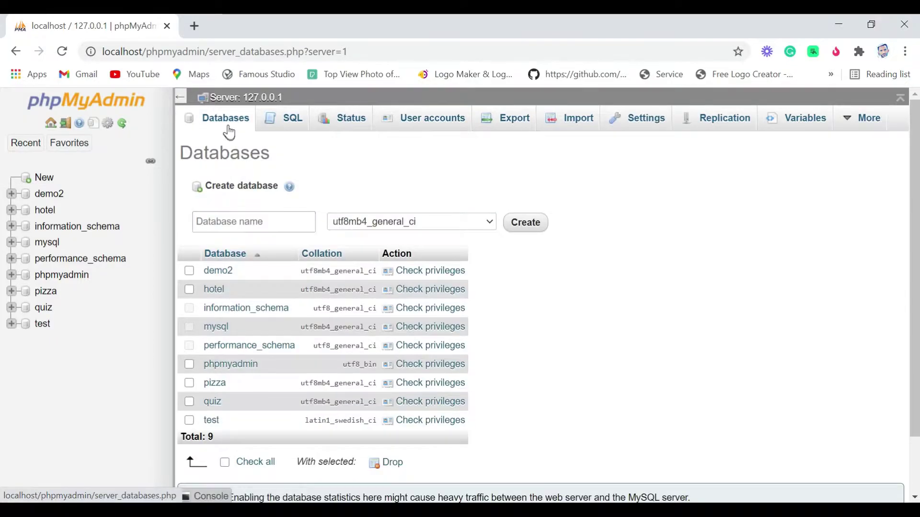
{"action": "left_click", "coordinate": [230, 120]}
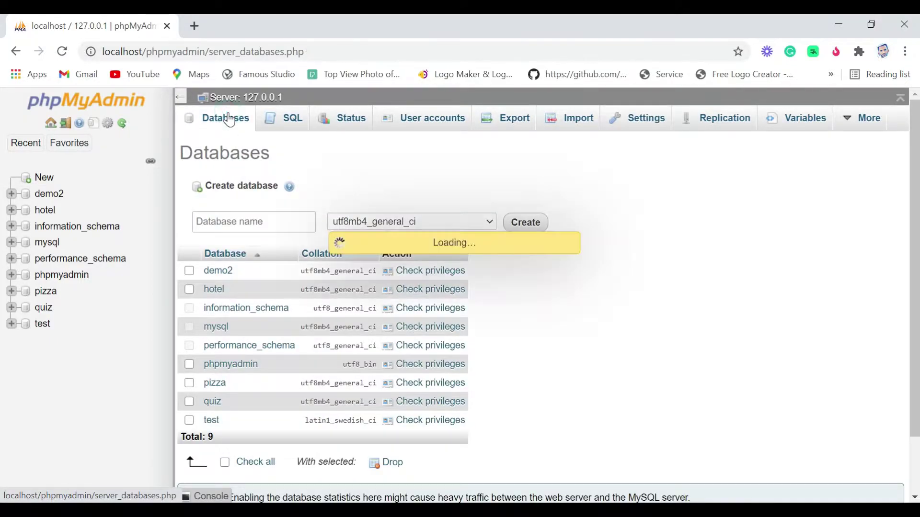
Step: Create a new database named school_admin
{"action": "left_click", "coordinate": [240, 222]}
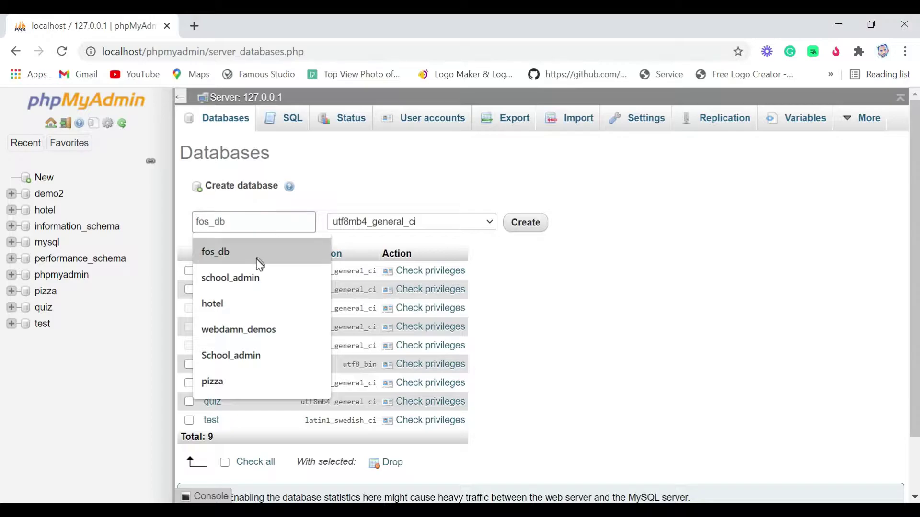
{"action": "type", "text": "sch"}
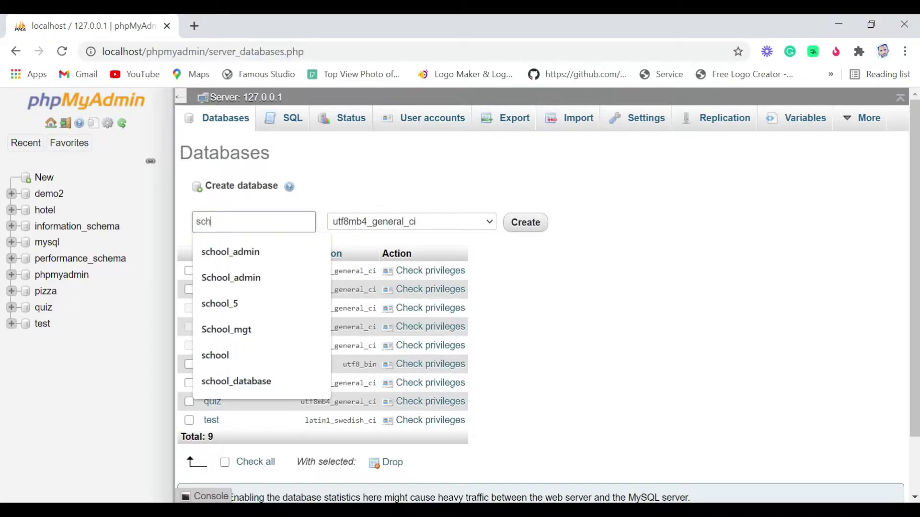
{"action": "left_click", "coordinate": [247, 248]}
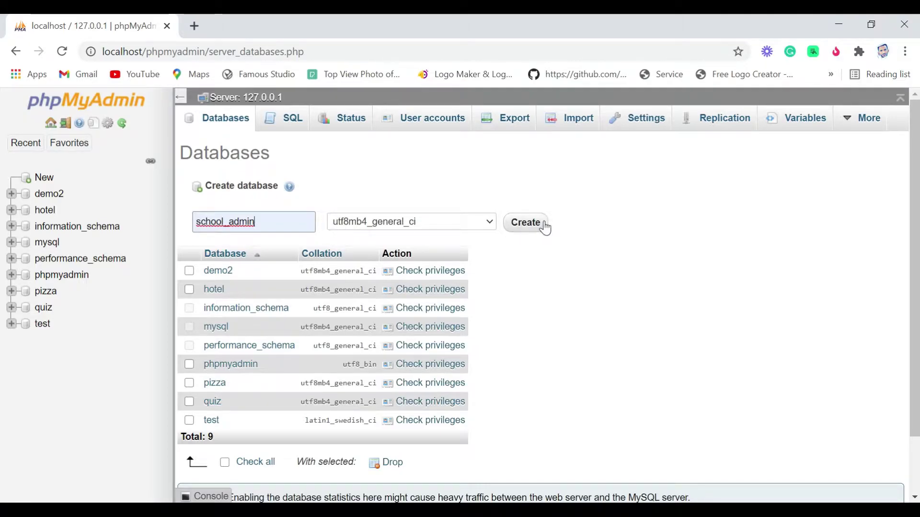
{"action": "left_click", "coordinate": [526, 223]}
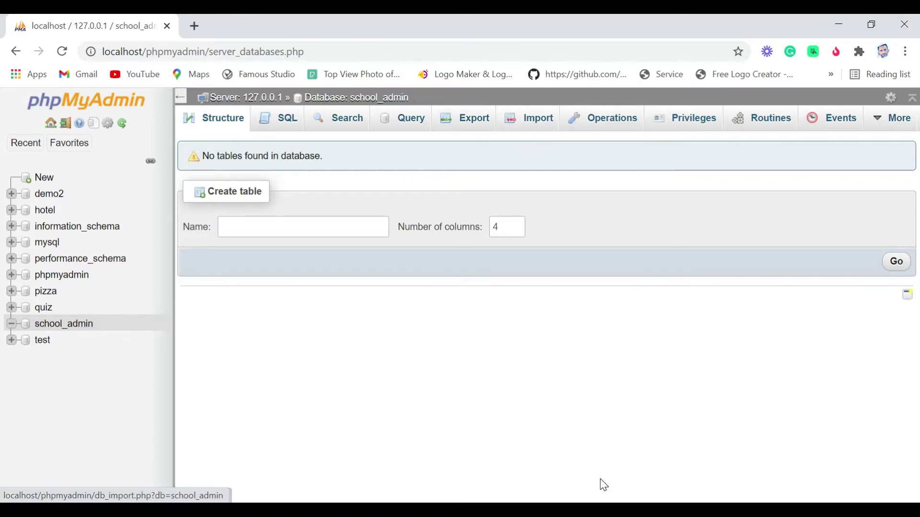
{"action": "left_click", "coordinate": [602, 510]}
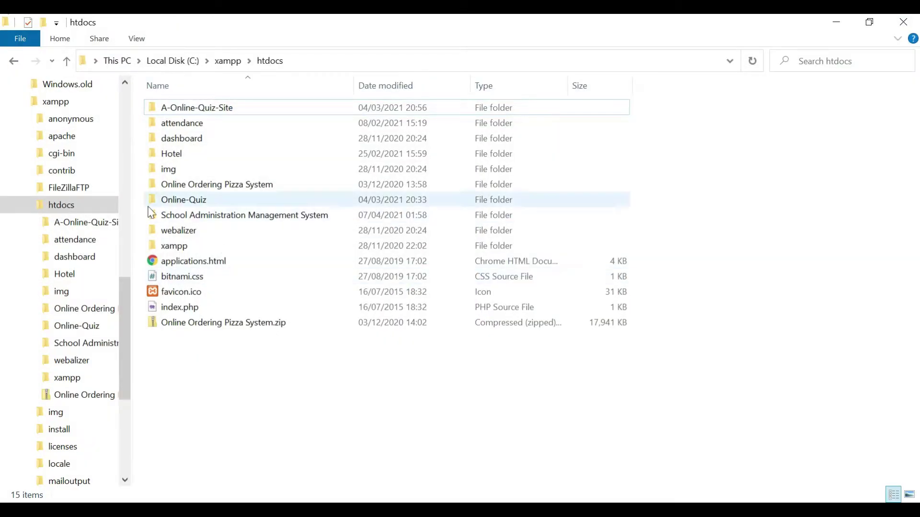
{"action": "double_click", "coordinate": [180, 214]}
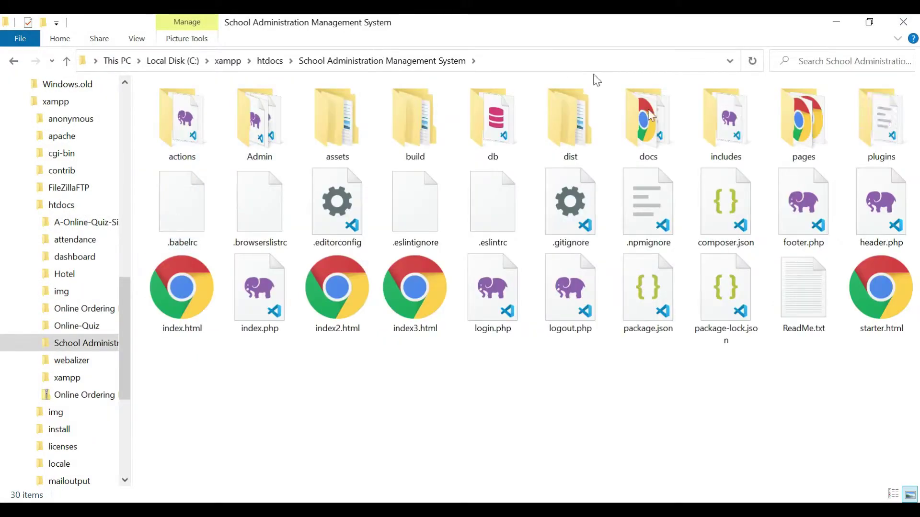
{"action": "double_click", "coordinate": [499, 139]}
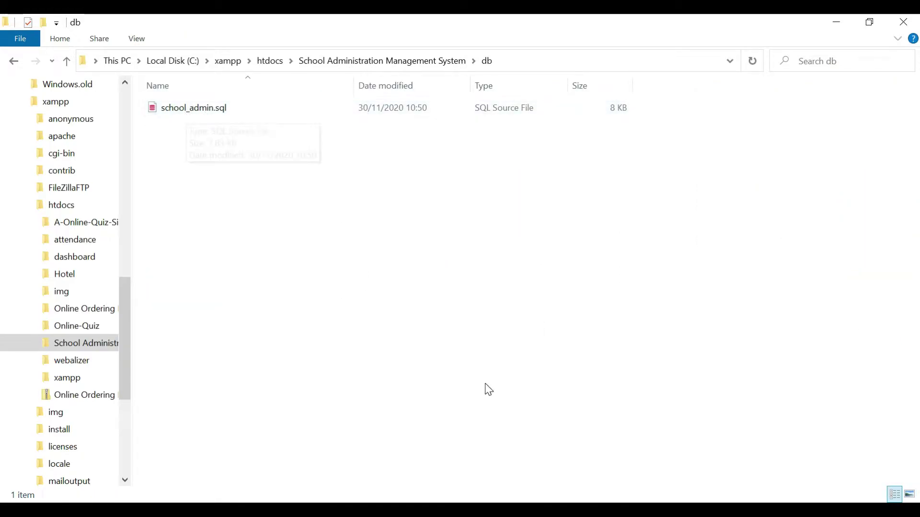
{"action": "mouse_move", "coordinate": [622, 510]}
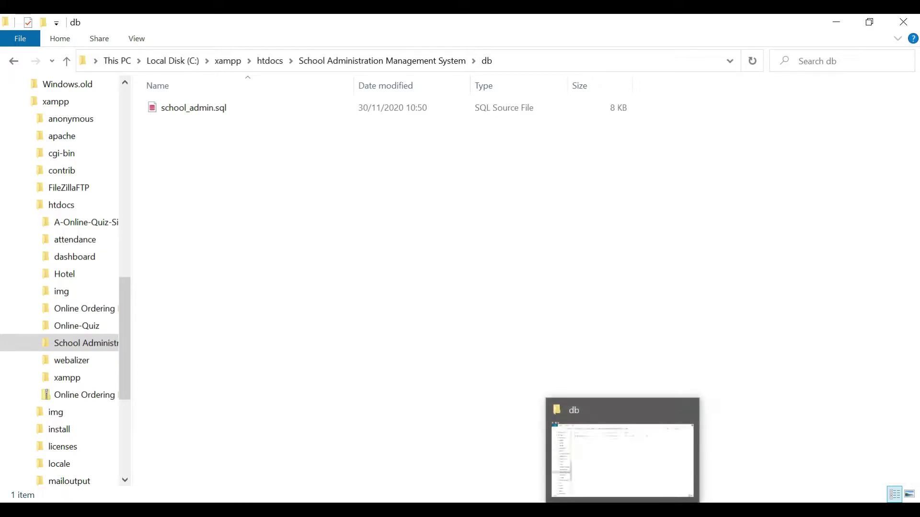
{"action": "left_click", "coordinate": [67, 61]}
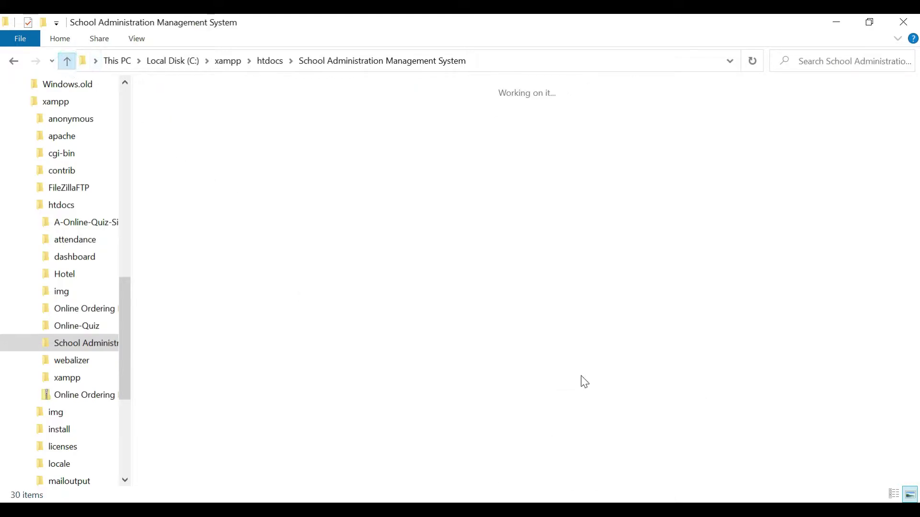
{"action": "key", "text": "alt+Tab"}
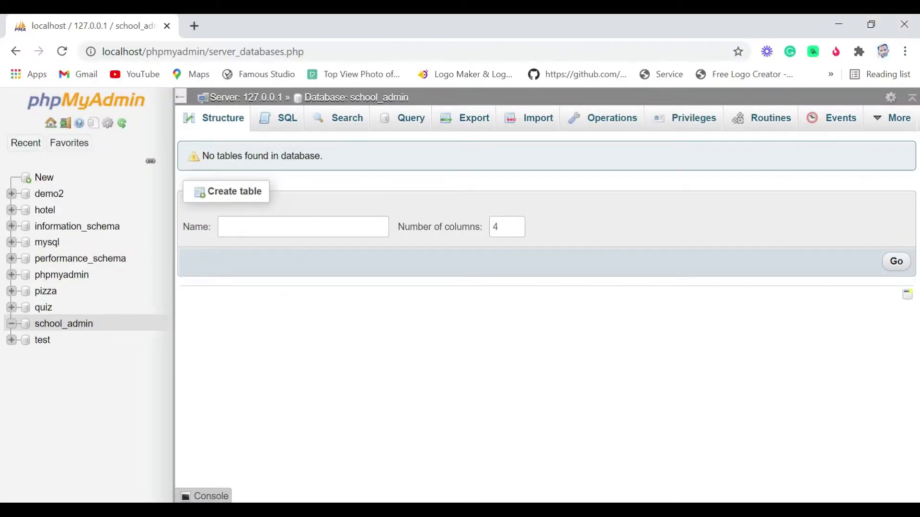
Step: Open school_admin's Import page and browse the file chooser to C:\xampp\htdocs
{"action": "left_click", "coordinate": [540, 128]}
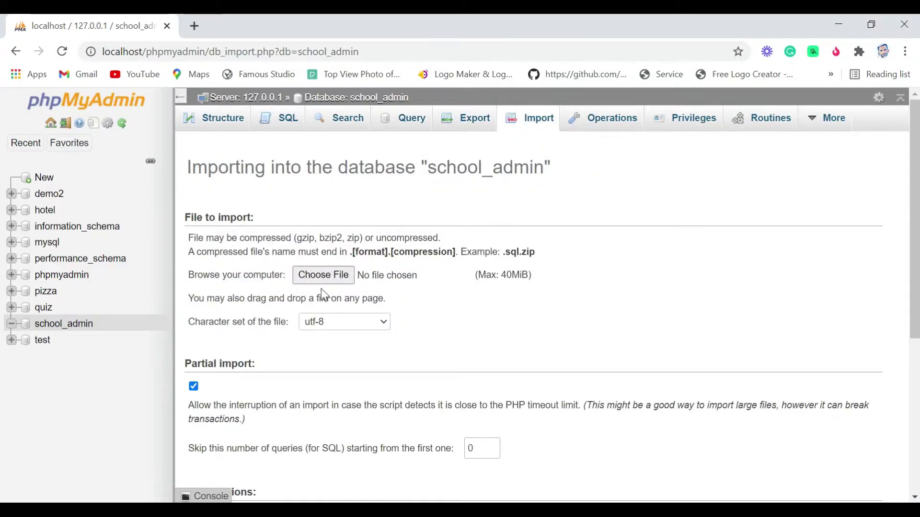
{"action": "left_click", "coordinate": [316, 275]}
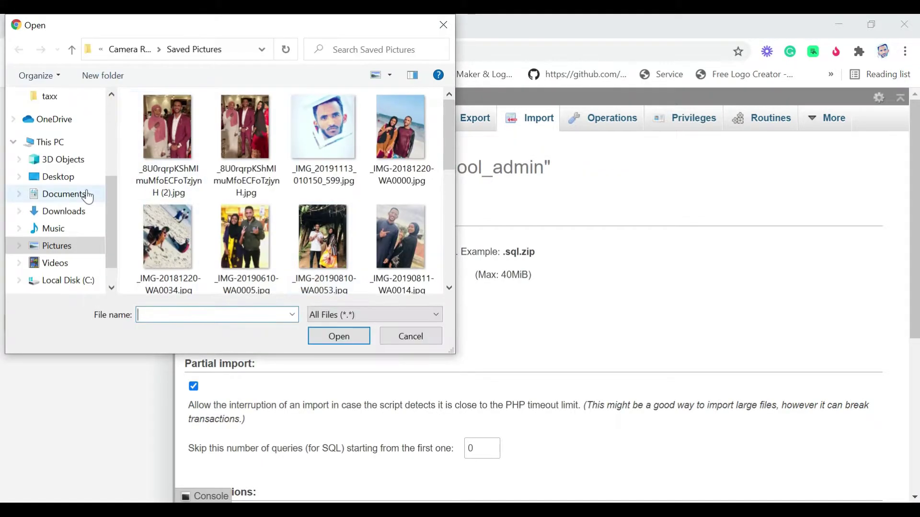
{"action": "left_click", "coordinate": [62, 211]}
{"action": "left_click", "coordinate": [72, 282]}
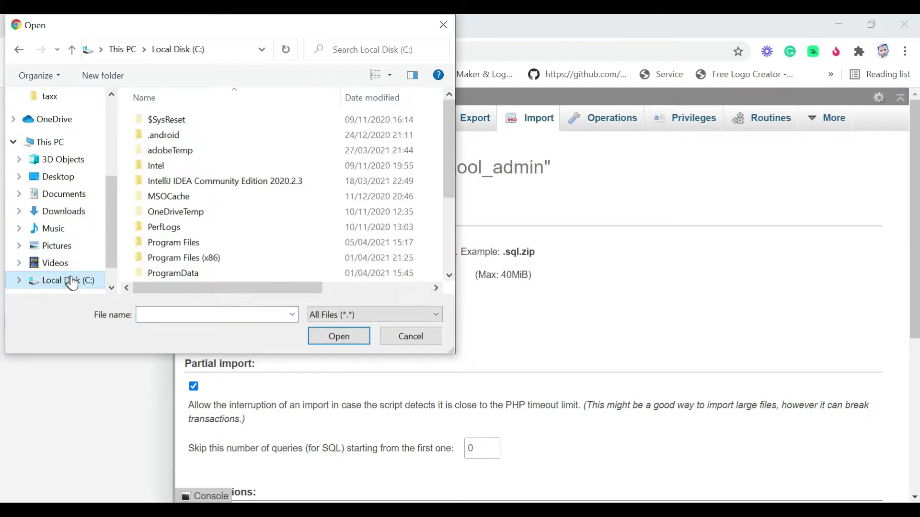
{"action": "scroll", "coordinate": [192, 257], "scroll_direction": "down", "scroll_amount": 3}
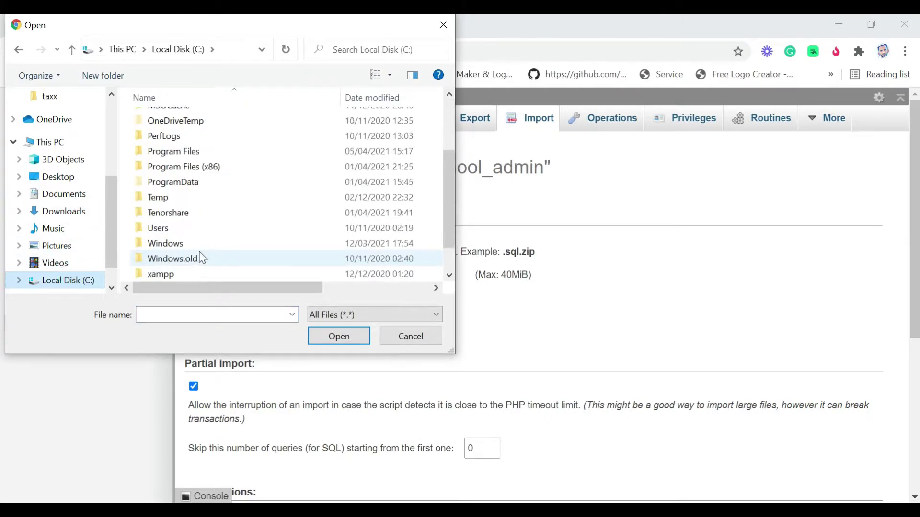
{"action": "double_click", "coordinate": [167, 275]}
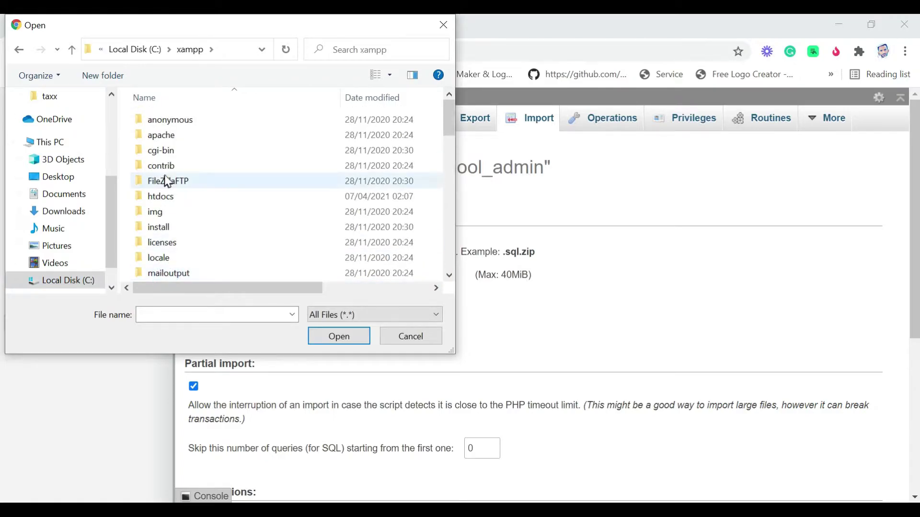
{"action": "double_click", "coordinate": [169, 196]}
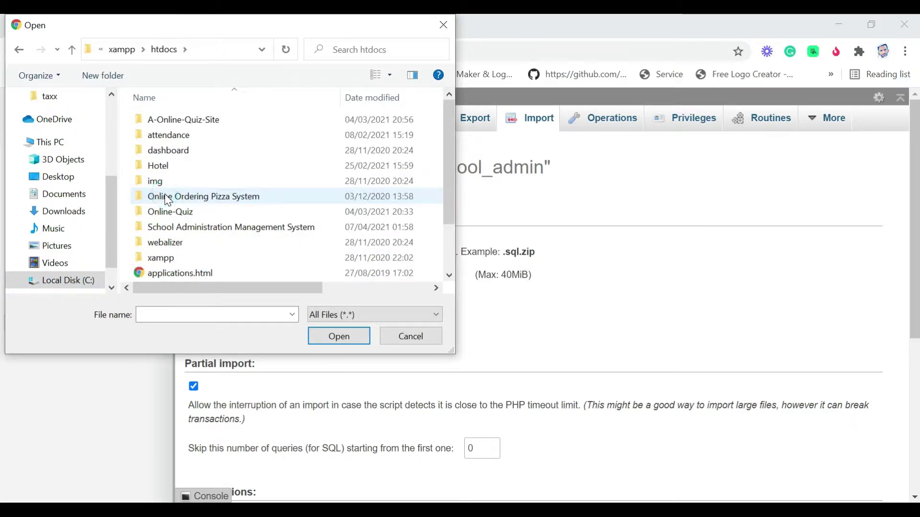
Step: Choose school_admin.sql from the project's db folder as the import file
{"action": "double_click", "coordinate": [192, 229]}
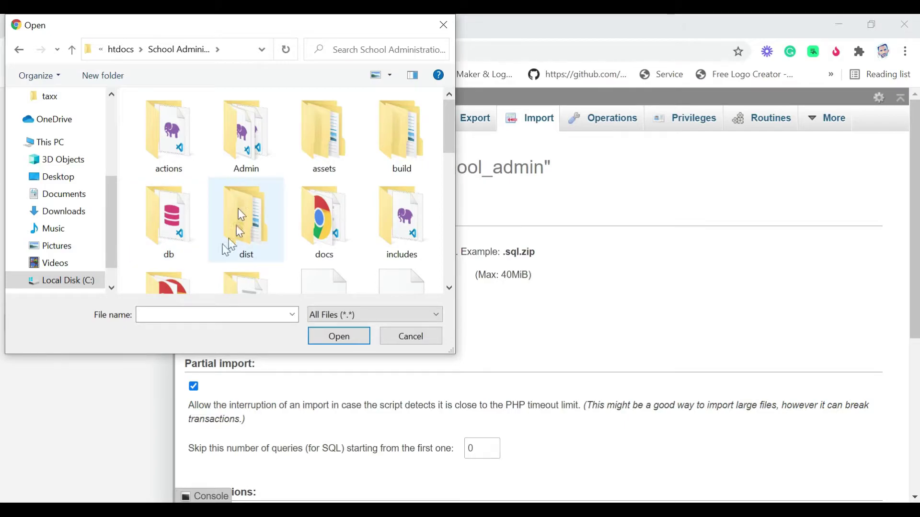
{"action": "double_click", "coordinate": [168, 220]}
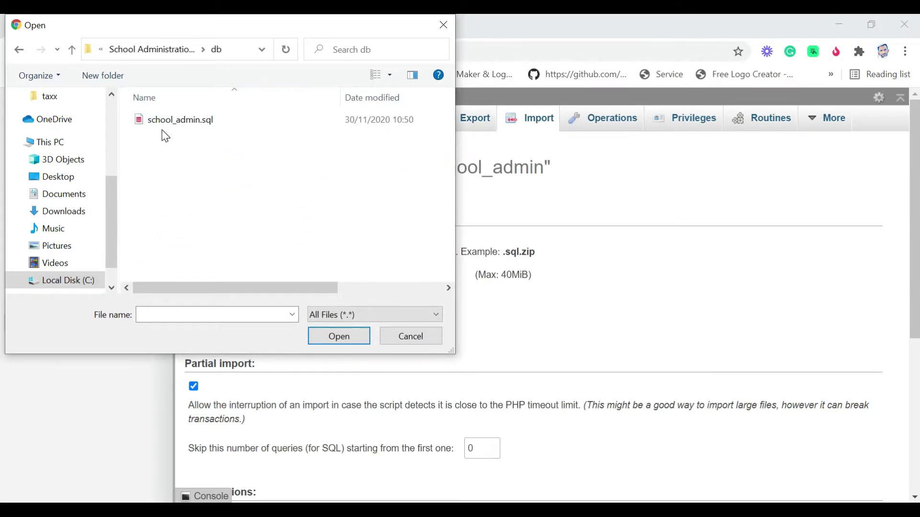
{"action": "left_click", "coordinate": [211, 122]}
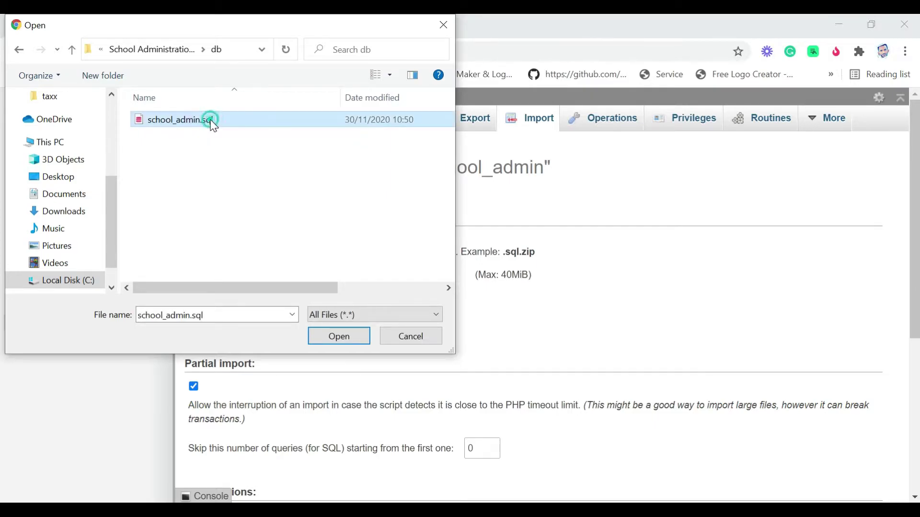
{"action": "left_click", "coordinate": [334, 336]}
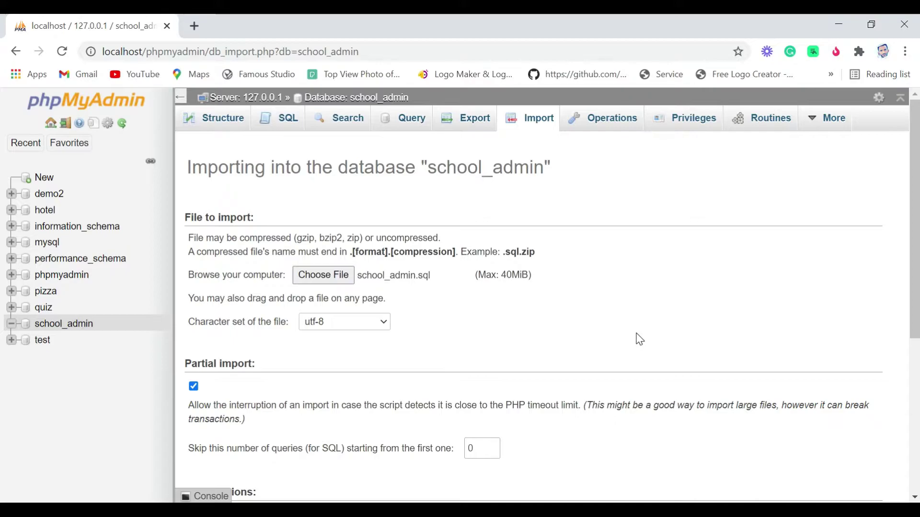
Step: Run the school_admin.sql import and review the successful queries it lists
{"action": "scroll", "coordinate": [638, 339], "scroll_direction": "down", "scroll_amount": 5}
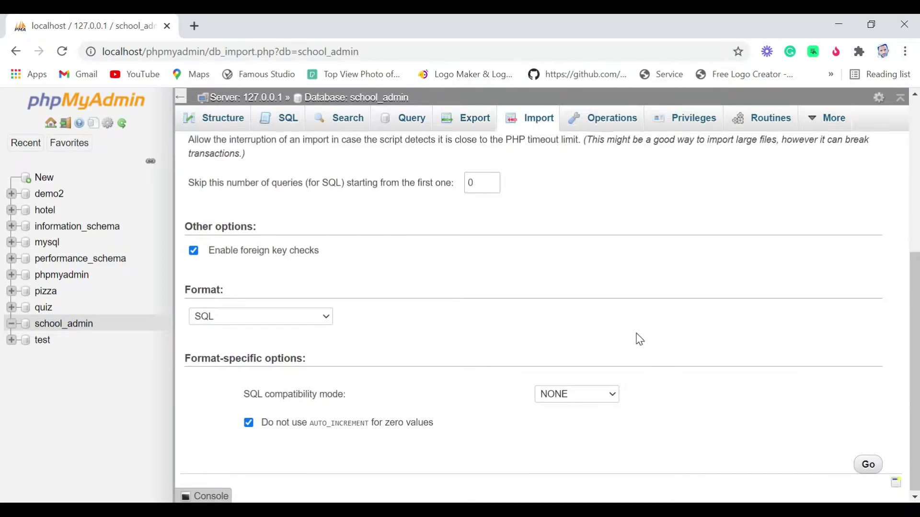
{"action": "left_click", "coordinate": [868, 464]}
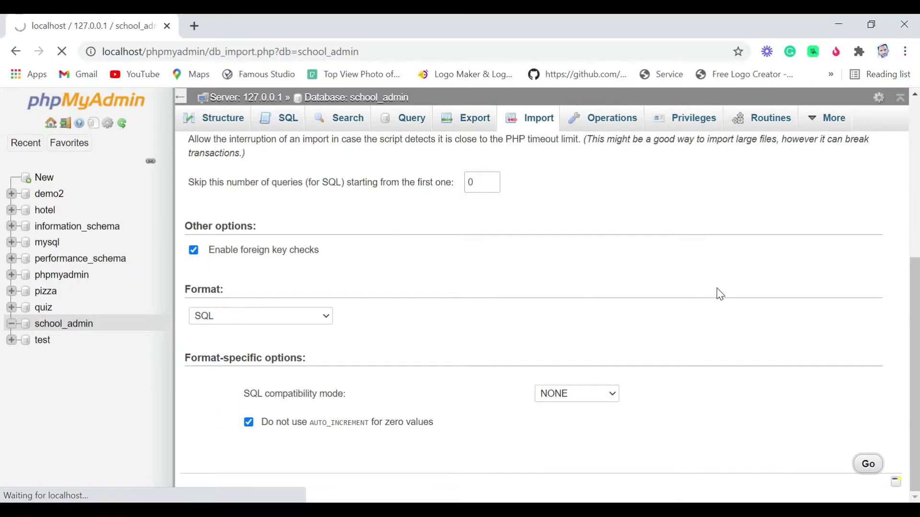
{"action": "scroll", "coordinate": [735, 343], "scroll_direction": "up", "scroll_amount": 5}
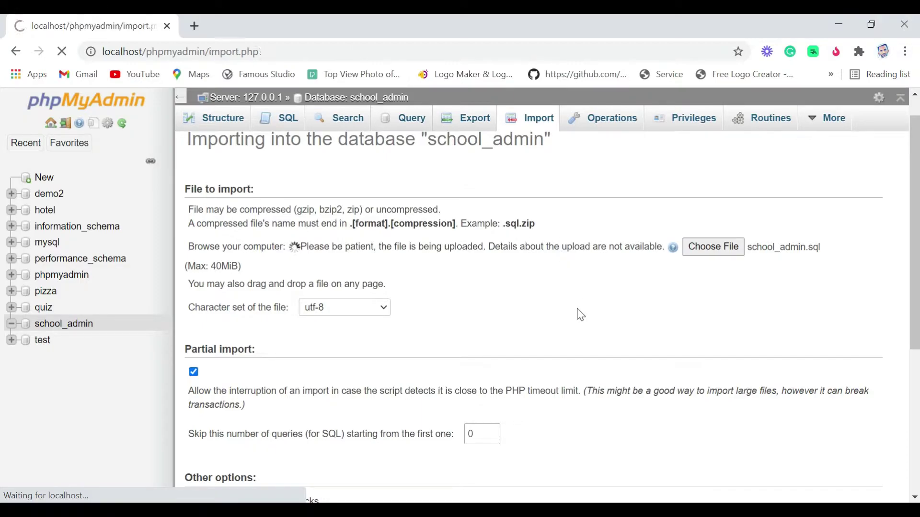
{"action": "scroll", "coordinate": [580, 314], "scroll_direction": "down", "scroll_amount": 2}
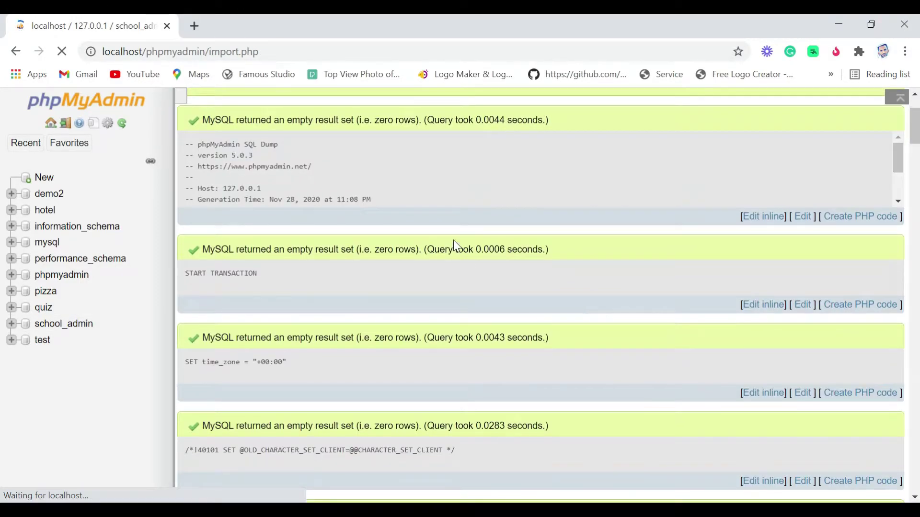
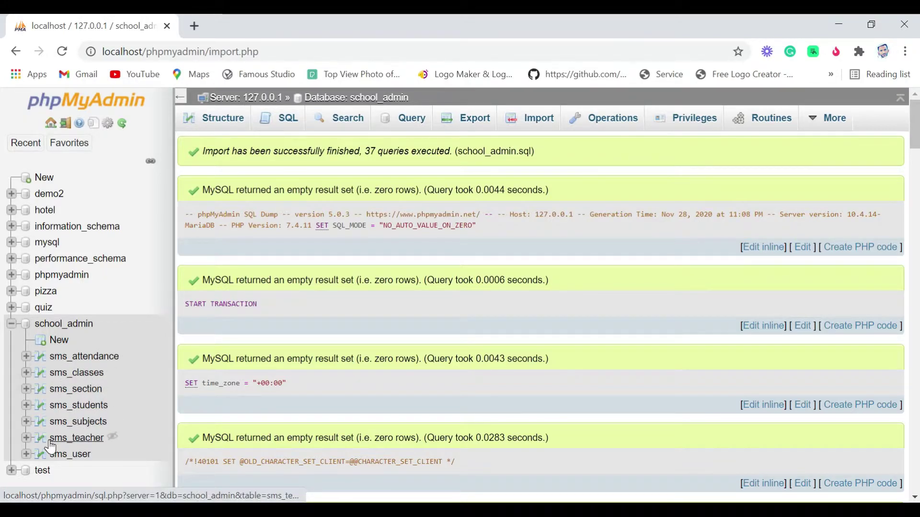
Step: Open a new browser tab
{"action": "left_click", "coordinate": [194, 26]}
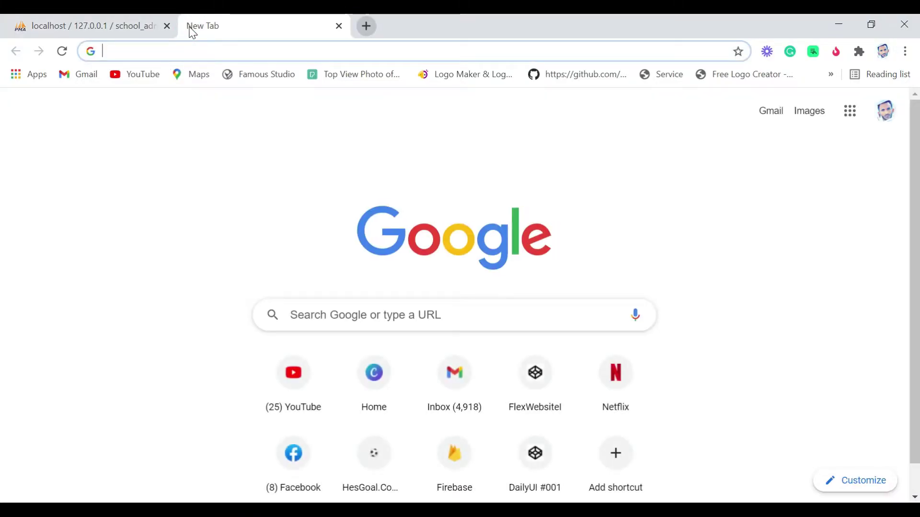
Step: Enter the localhost/School Administration Management System address in the new tab without loading it
{"action": "type", "text": "loca"}
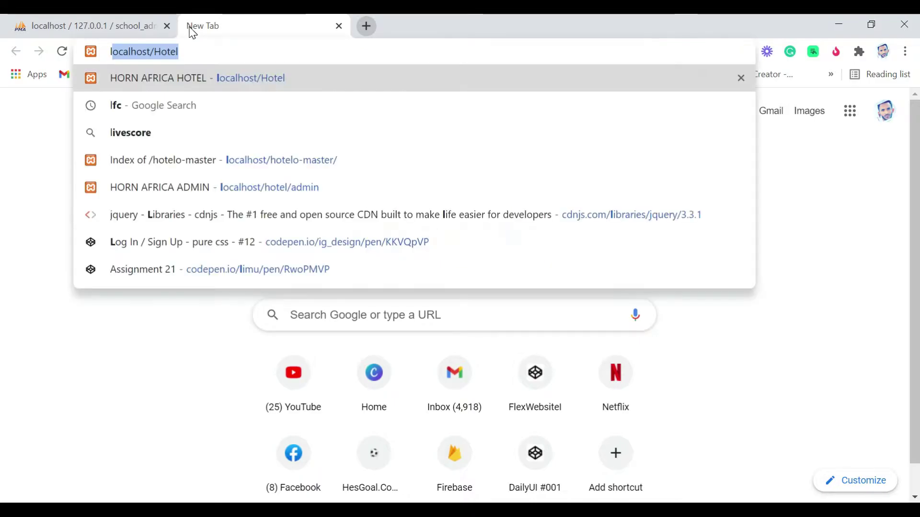
{"action": "type", "text": "lh"}
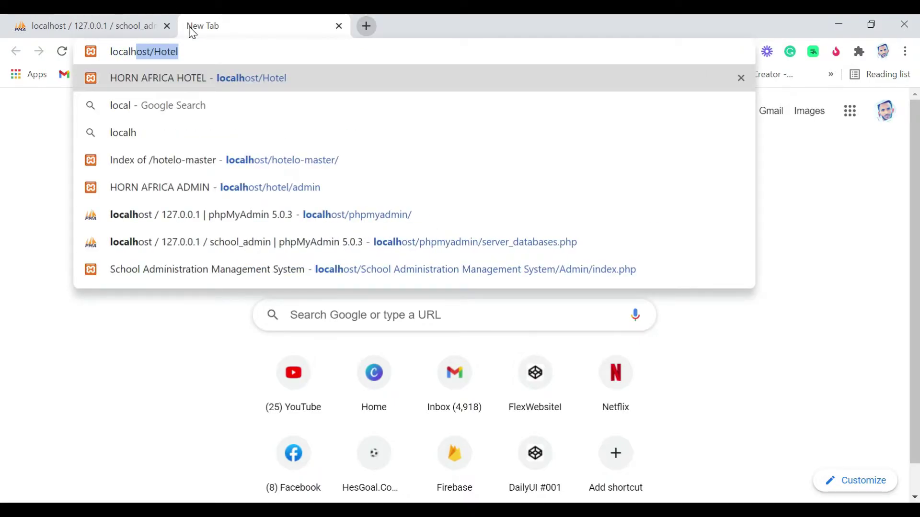
{"action": "type", "text": "ost/"}
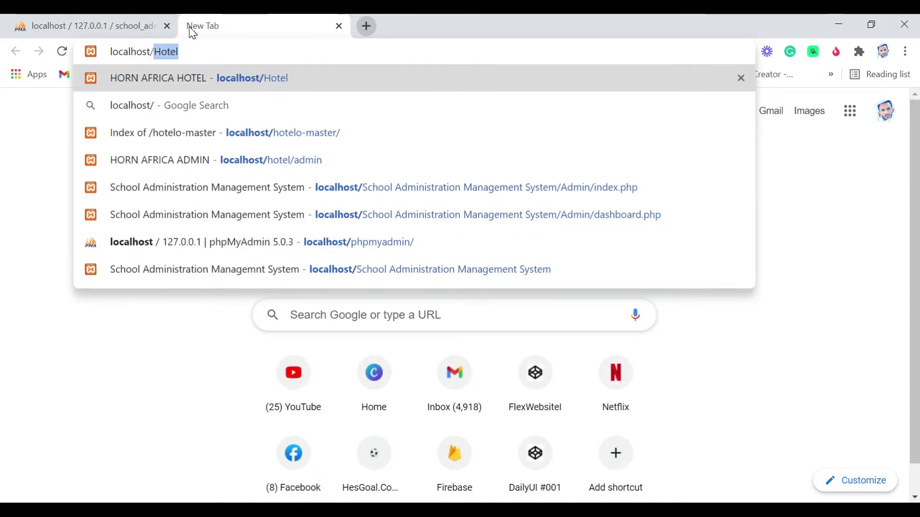
{"action": "type", "text": "S"}
{"action": "key", "text": "Right"}
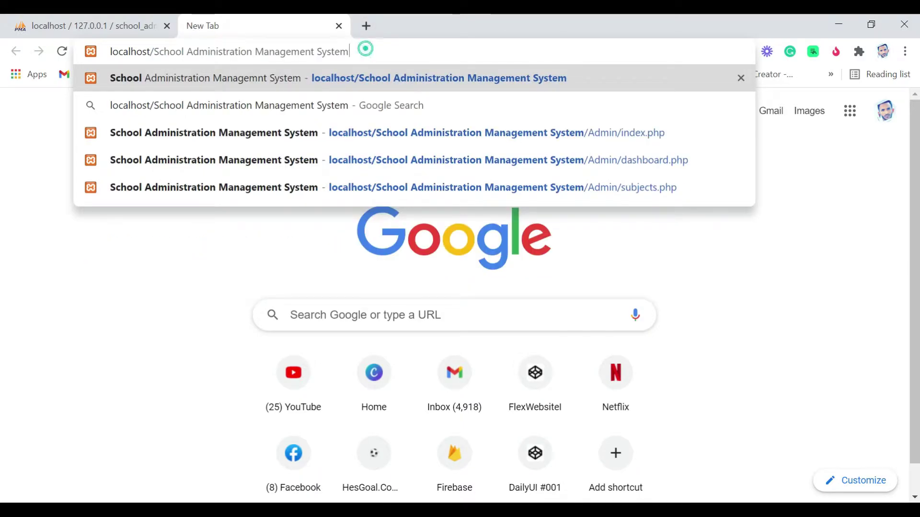
{"action": "key", "text": "ctrl+shift+Left"}
{"action": "key", "text": "ctrl+shift+Left"}
{"action": "key", "text": "ctrl+shift+Left"}
{"action": "key", "text": "ctrl+shift+Left"}
{"action": "key", "text": "ctrl+shift+Left"}
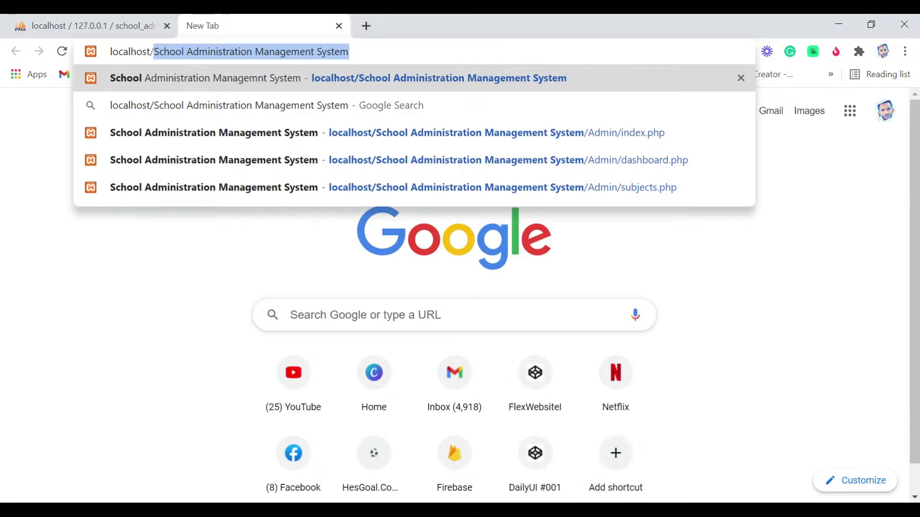
{"action": "key", "text": "alt+Tab"}
Step: Check that the project folder sits in C:\xampp\htdocs, then return to Chrome
{"action": "left_click", "coordinate": [65, 56]}
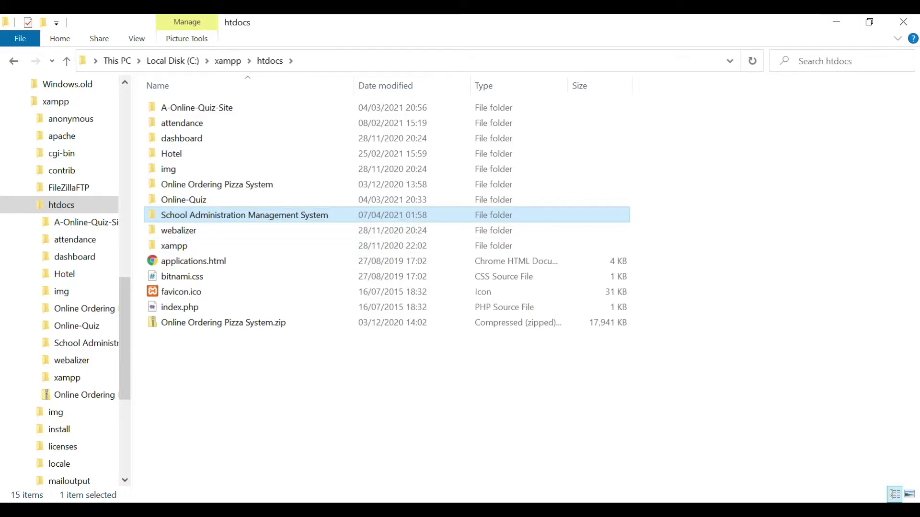
{"action": "key", "text": "alt+Tab"}
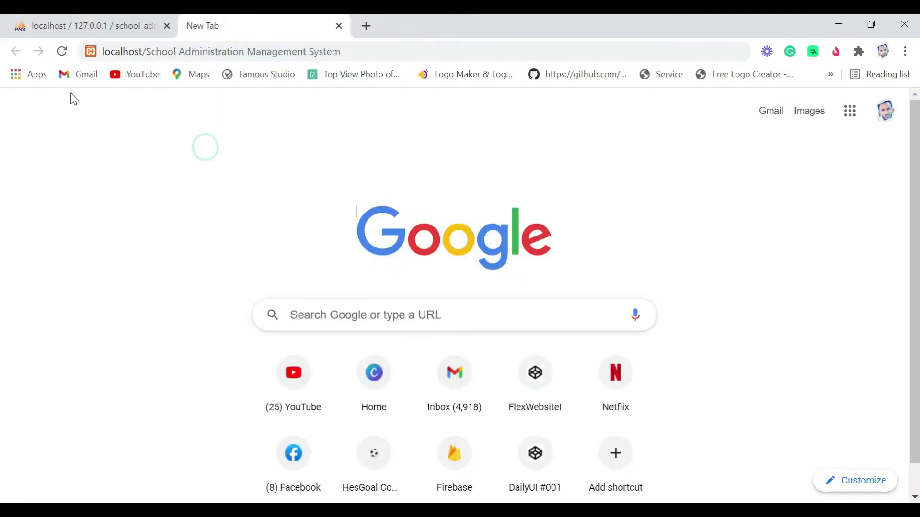
Step: Re-enter localhost/School Administration Management System and load the site's home page
{"action": "left_click", "coordinate": [62, 51]}
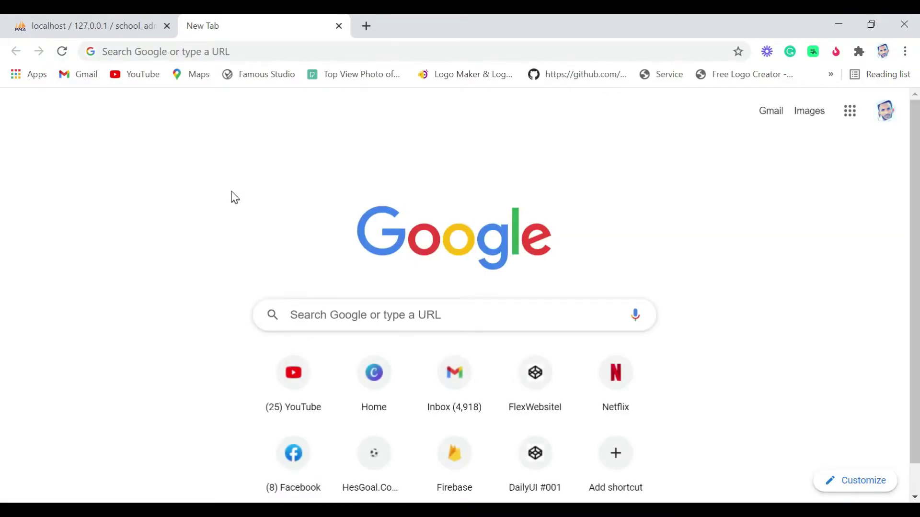
{"action": "left_click", "coordinate": [216, 48]}
{"action": "type", "text": "loca"}
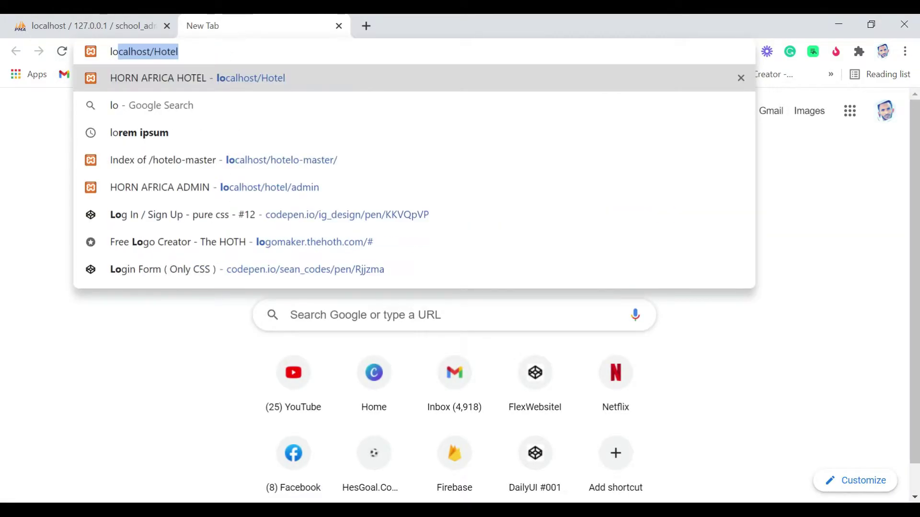
{"action": "type", "text": "lhos"}
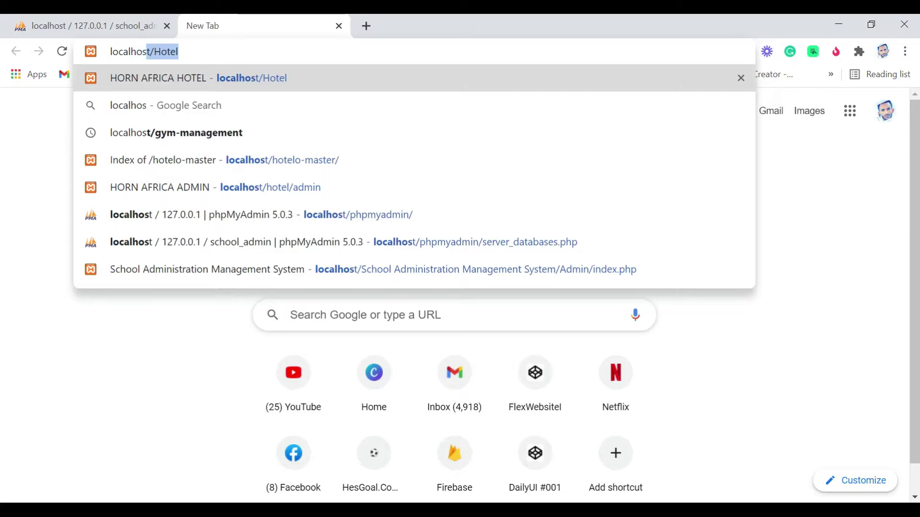
{"action": "type", "text": "t/S"}
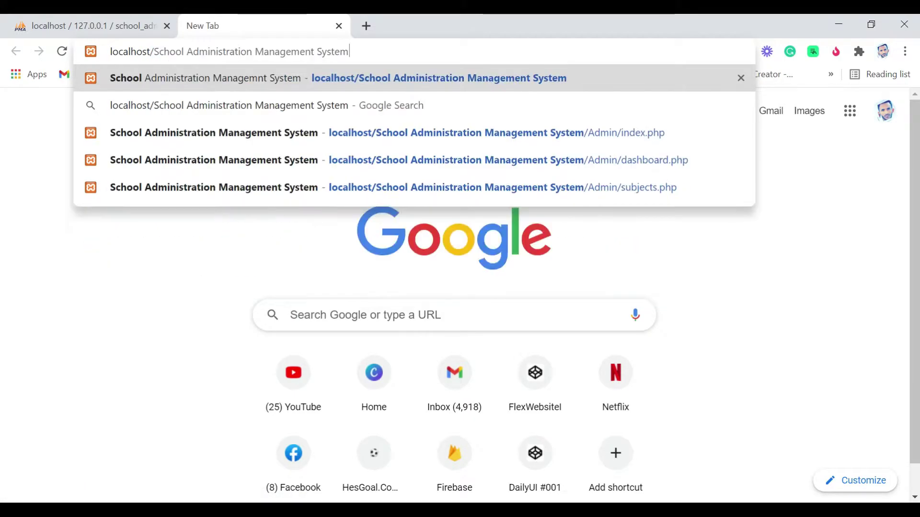
{"action": "key", "text": "Return"}
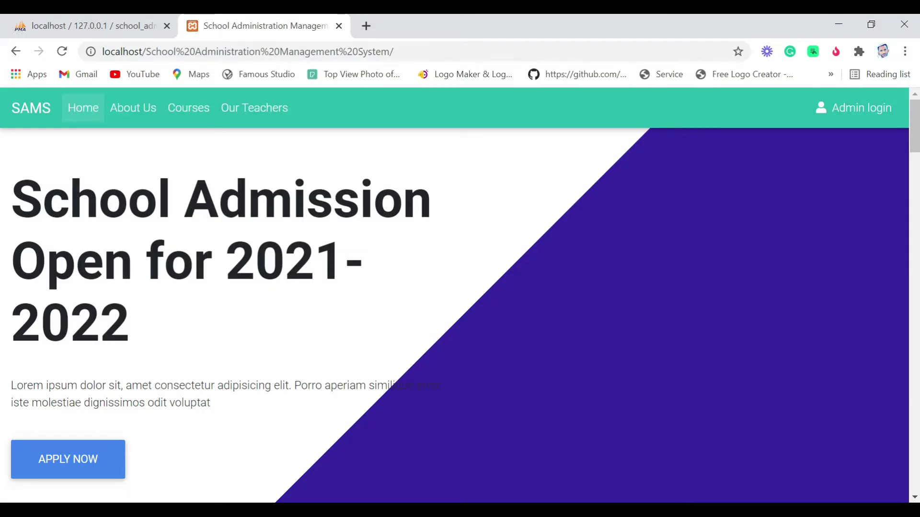
{"action": "scroll", "coordinate": [352, 287], "scroll_direction": "down", "scroll_amount": 2}
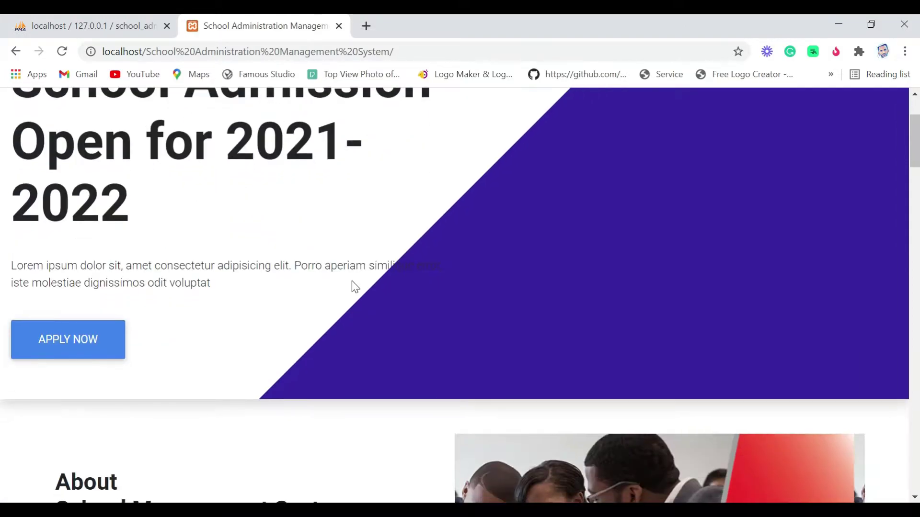
{"action": "scroll", "coordinate": [352, 287], "scroll_direction": "up", "scroll_amount": 2}
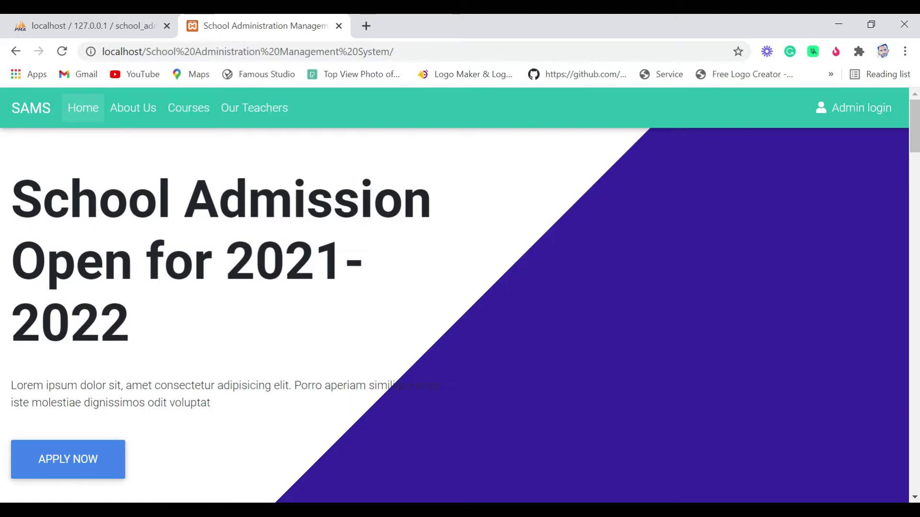
{"action": "scroll", "coordinate": [460, 296], "scroll_direction": "down", "scroll_amount": 2}
{"action": "scroll", "coordinate": [460, 296], "scroll_direction": "up", "scroll_amount": 2}
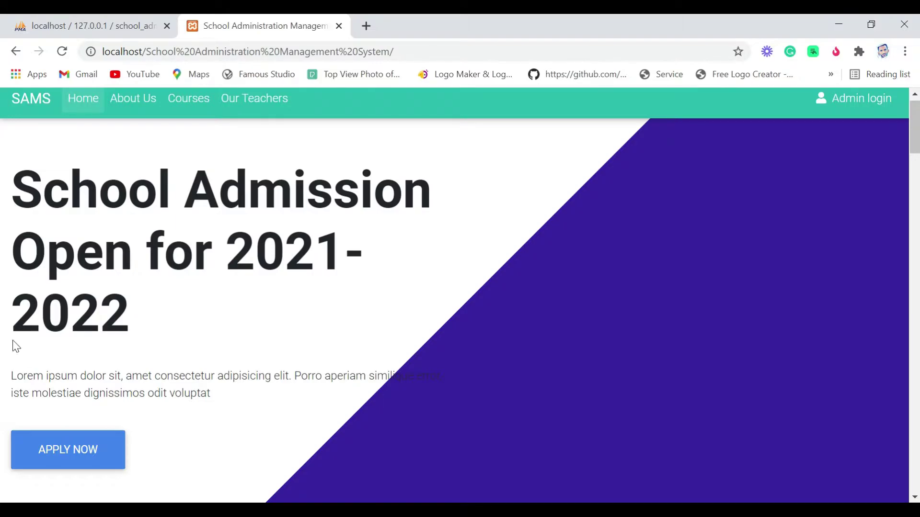
{"action": "scroll", "coordinate": [109, 364], "scroll_direction": "down", "scroll_amount": 2}
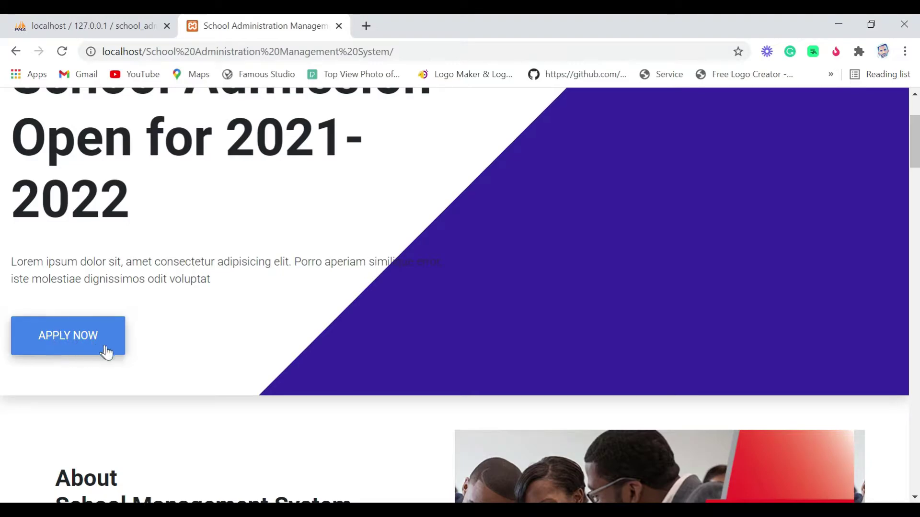
Step: Scroll past Our Teachers, Acheivements and What People Say to the footer
{"action": "scroll", "coordinate": [178, 332], "scroll_direction": "down", "scroll_amount": 4}
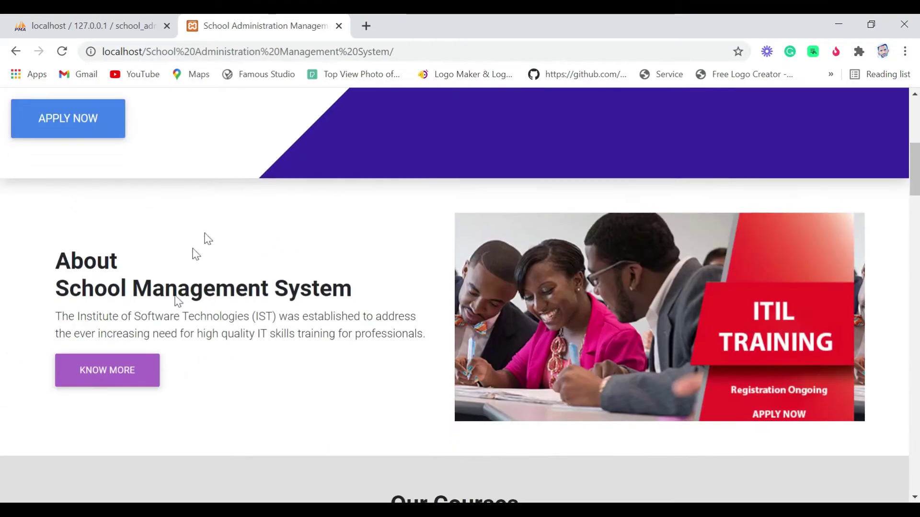
{"action": "scroll", "coordinate": [266, 332], "scroll_direction": "down", "scroll_amount": 1}
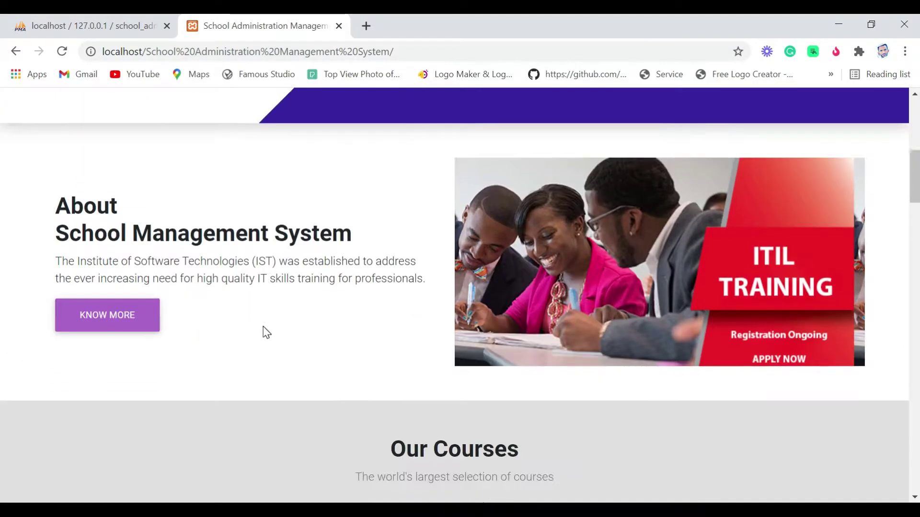
{"action": "scroll", "coordinate": [267, 332], "scroll_direction": "down", "scroll_amount": 1}
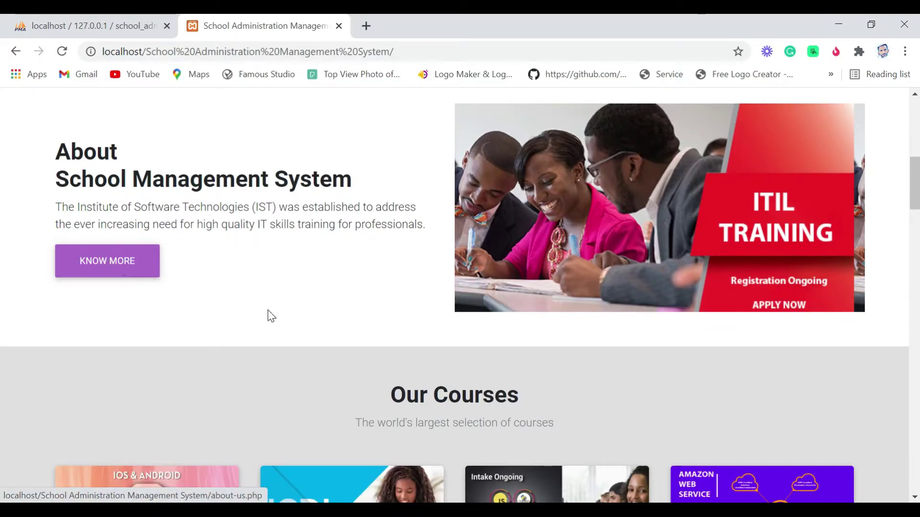
{"action": "scroll", "coordinate": [268, 311], "scroll_direction": "down", "scroll_amount": 3}
{"action": "scroll", "coordinate": [351, 258], "scroll_direction": "down", "scroll_amount": 3}
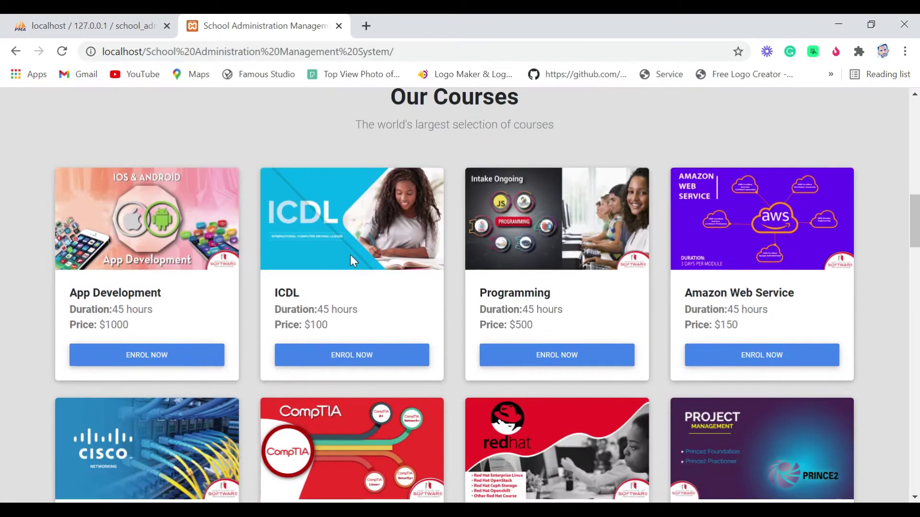
{"action": "scroll", "coordinate": [260, 110], "scroll_direction": "down", "scroll_amount": 2}
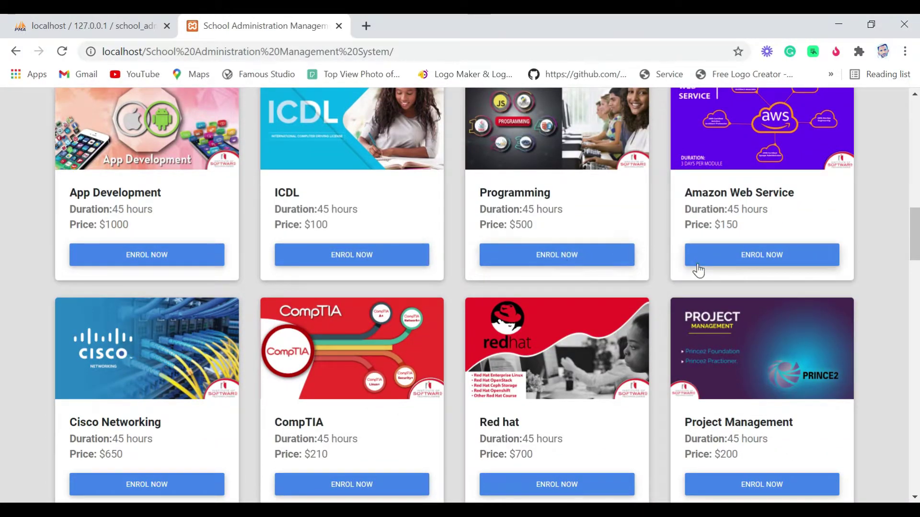
{"action": "scroll", "coordinate": [461, 328], "scroll_direction": "down", "scroll_amount": 2}
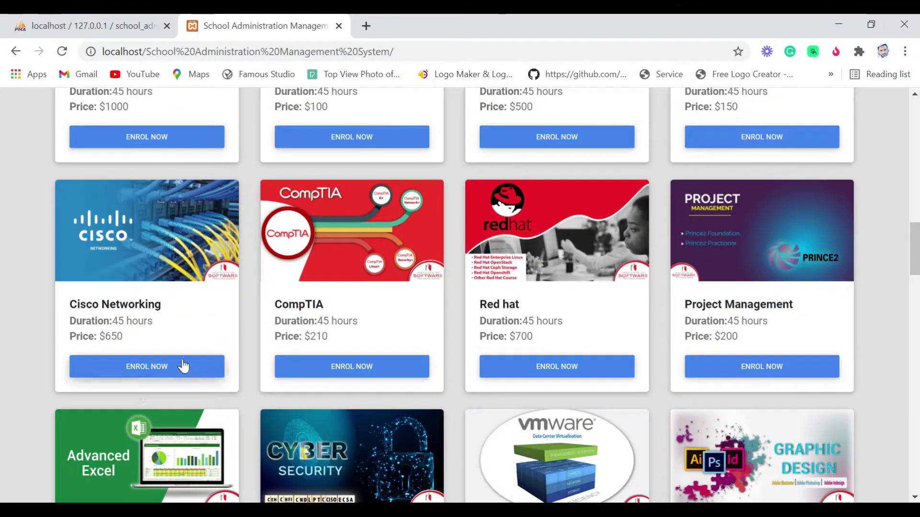
{"action": "scroll", "coordinate": [315, 373], "scroll_direction": "down", "scroll_amount": 2}
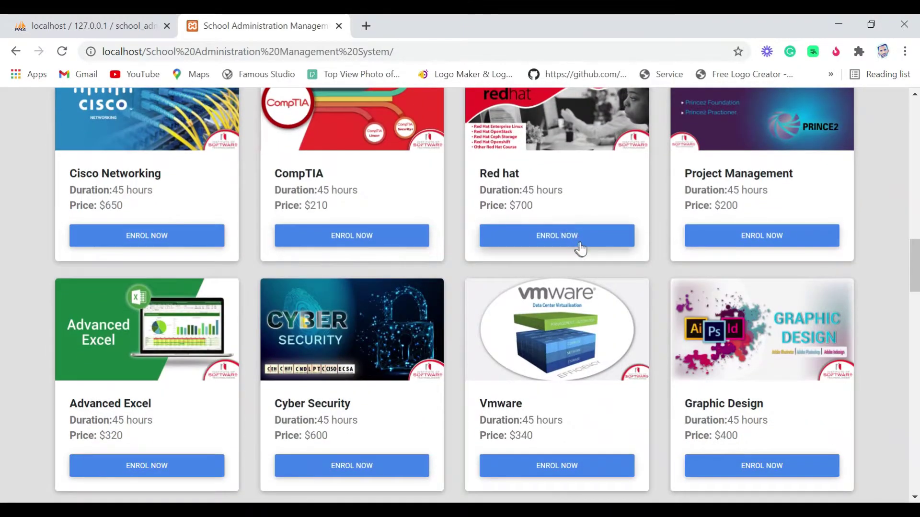
{"action": "scroll", "coordinate": [426, 296], "scroll_direction": "down", "scroll_amount": 5}
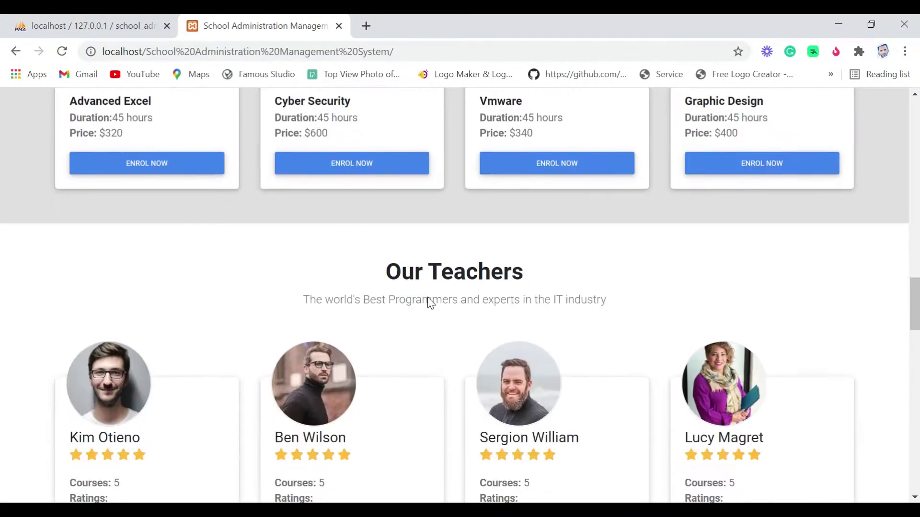
{"action": "scroll", "coordinate": [197, 312], "scroll_direction": "down", "scroll_amount": 2}
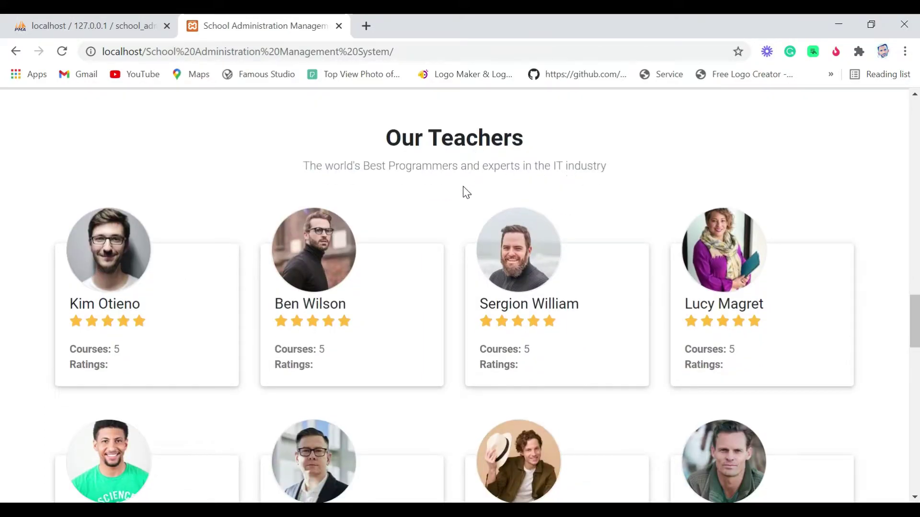
{"action": "scroll", "coordinate": [464, 191], "scroll_direction": "down", "scroll_amount": 3}
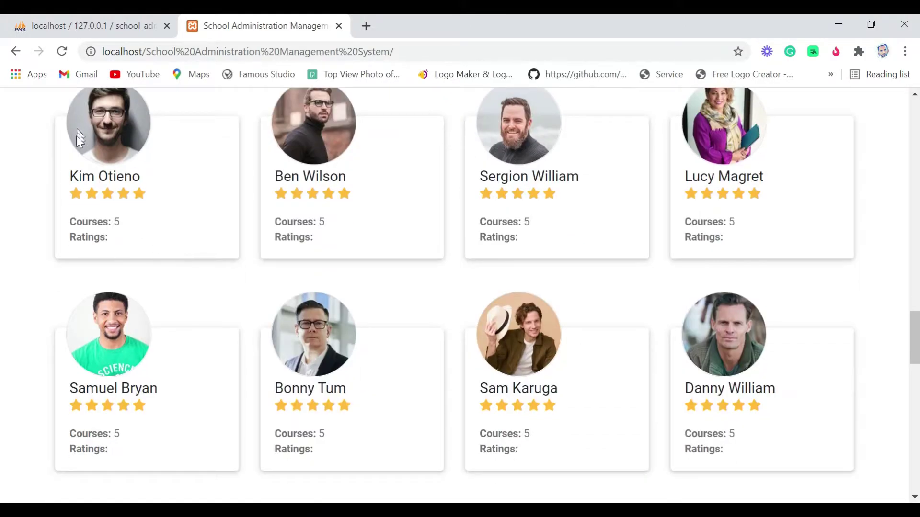
{"action": "scroll", "coordinate": [445, 311], "scroll_direction": "down", "scroll_amount": 2}
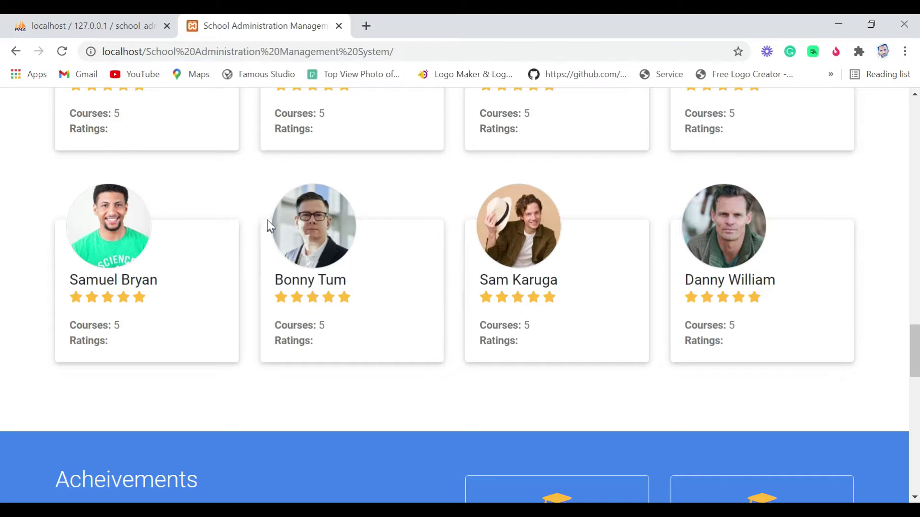
{"action": "scroll", "coordinate": [311, 234], "scroll_direction": "down", "scroll_amount": 2}
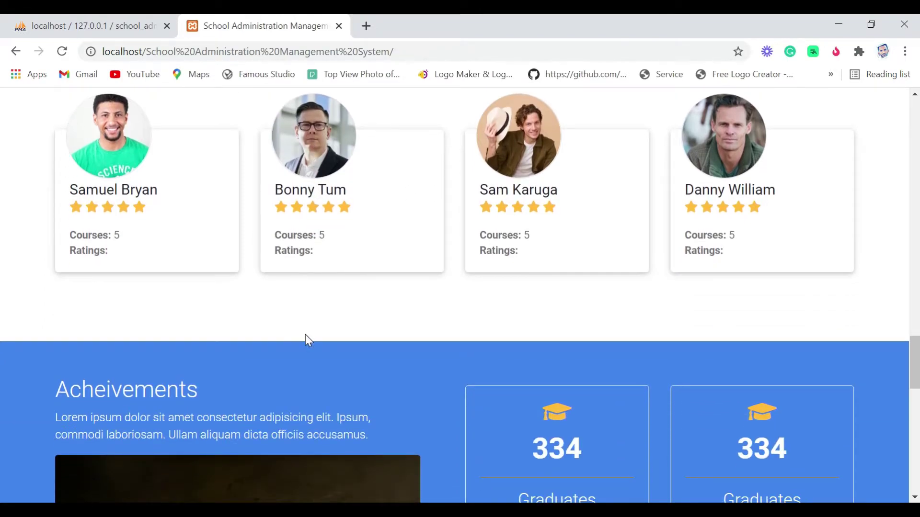
{"action": "scroll", "coordinate": [306, 335], "scroll_direction": "down", "scroll_amount": 5}
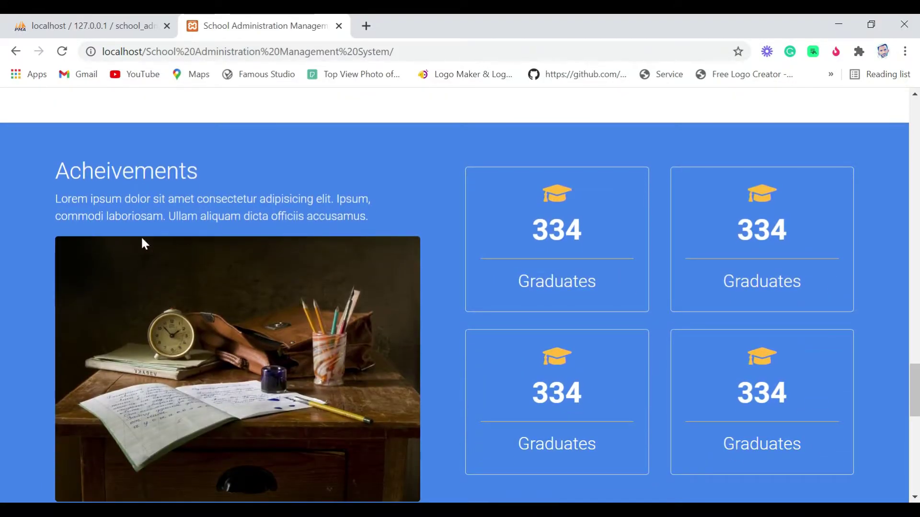
{"action": "scroll", "coordinate": [257, 309], "scroll_direction": "down", "scroll_amount": 2}
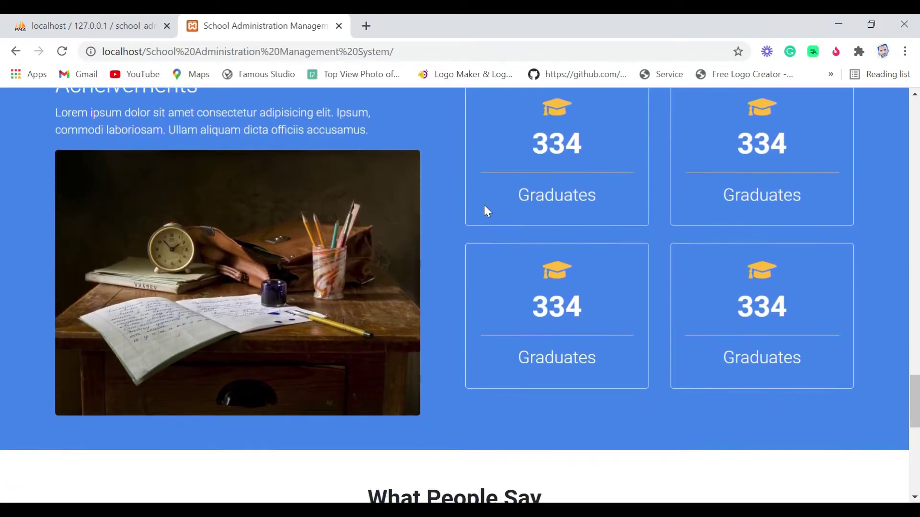
{"action": "scroll", "coordinate": [503, 286], "scroll_direction": "down", "scroll_amount": 1}
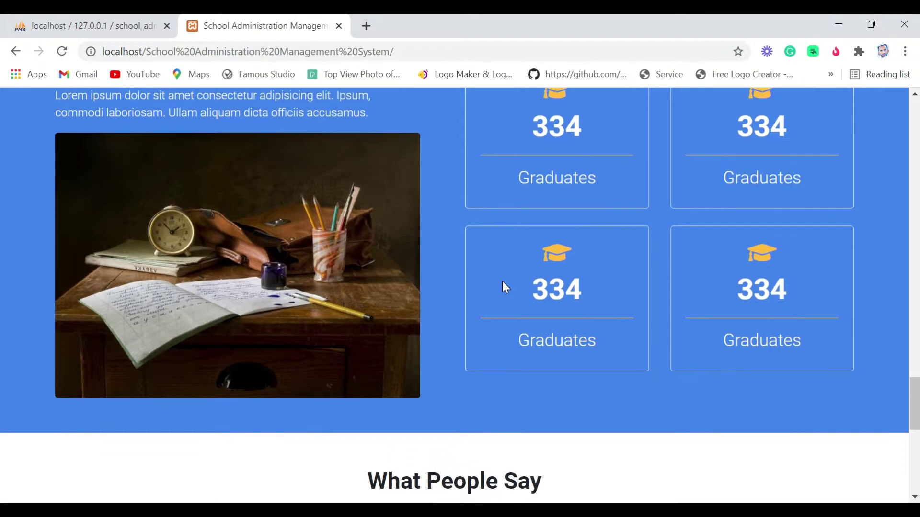
{"action": "scroll", "coordinate": [502, 281], "scroll_direction": "down", "scroll_amount": 5}
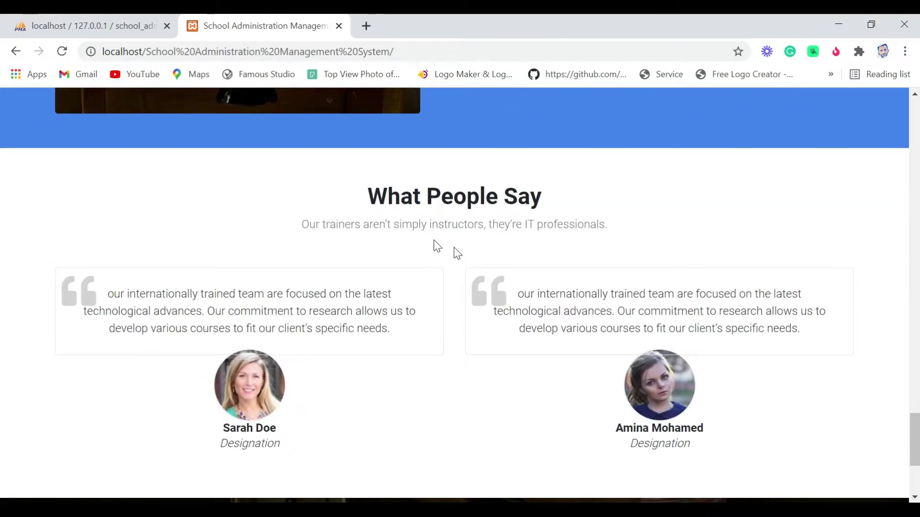
{"action": "scroll", "coordinate": [334, 299], "scroll_direction": "down", "scroll_amount": 3}
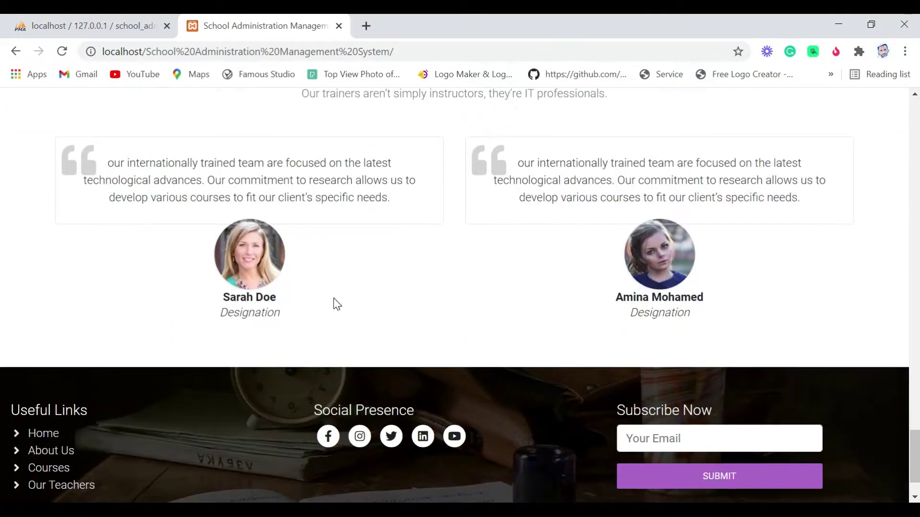
{"action": "scroll", "coordinate": [334, 299], "scroll_direction": "down", "scroll_amount": 2}
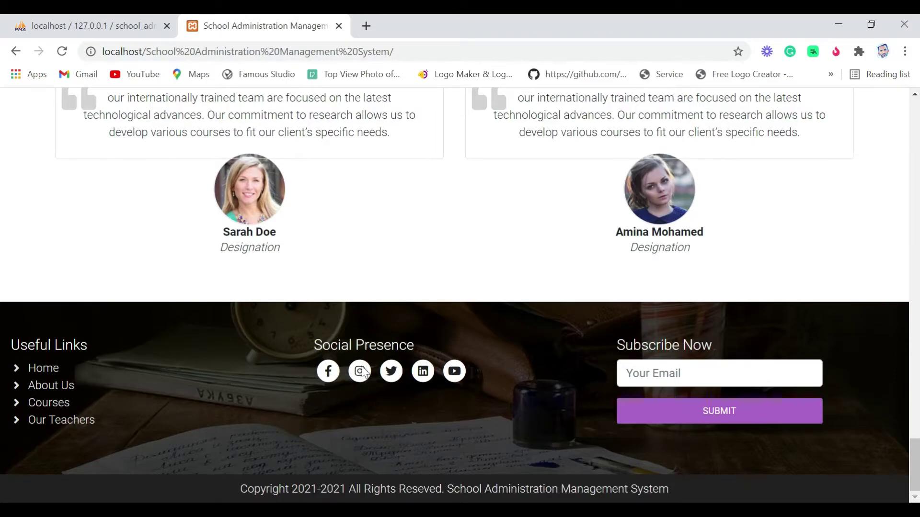
Step: Use the footer's Home link under Useful Links to return to the admission banner
{"action": "left_click", "coordinate": [631, 373]}
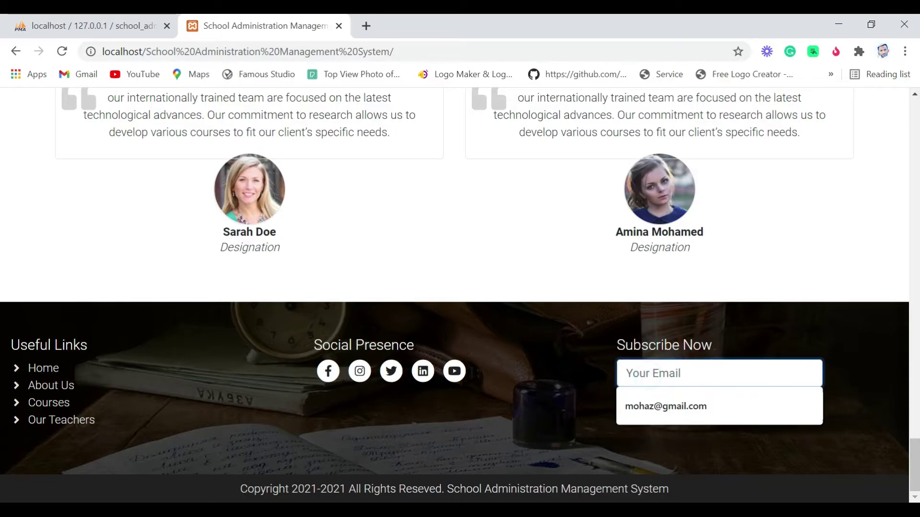
{"action": "left_click", "coordinate": [644, 374]}
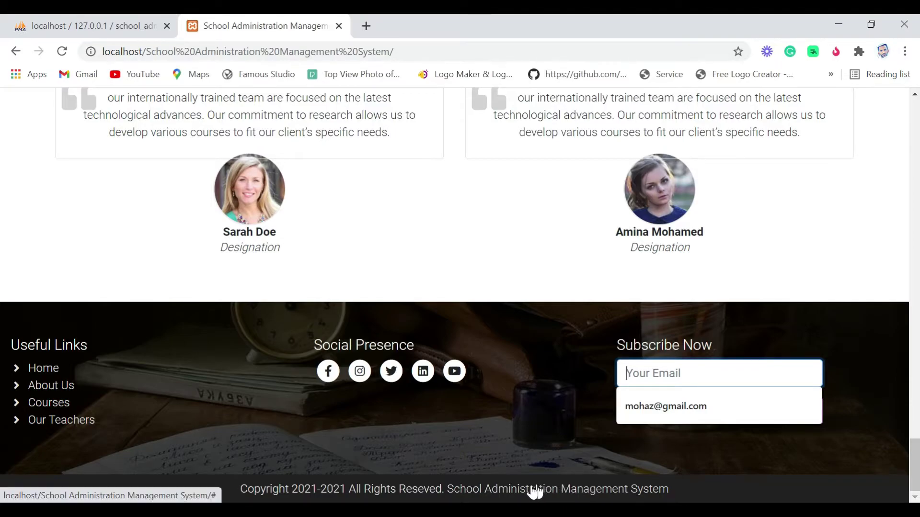
{"action": "scroll", "coordinate": [512, 493], "scroll_direction": "up", "scroll_amount": 1}
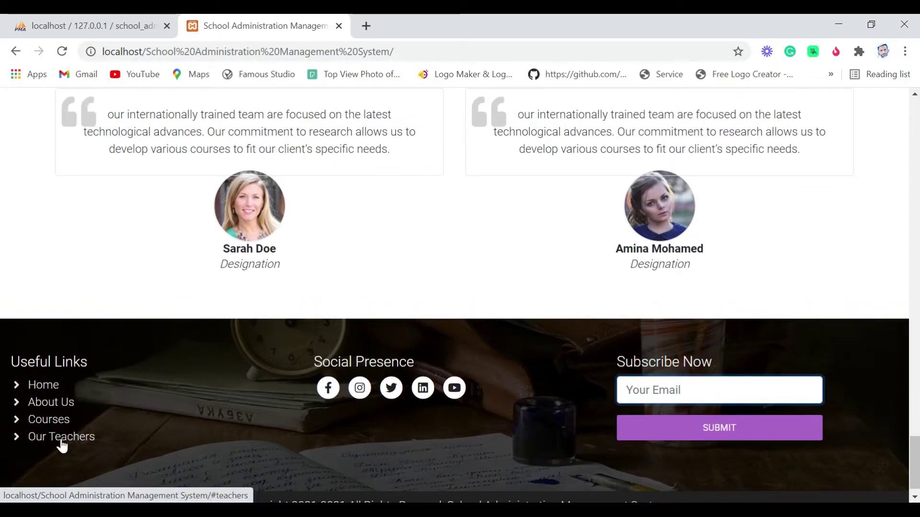
{"action": "left_click", "coordinate": [42, 386]}
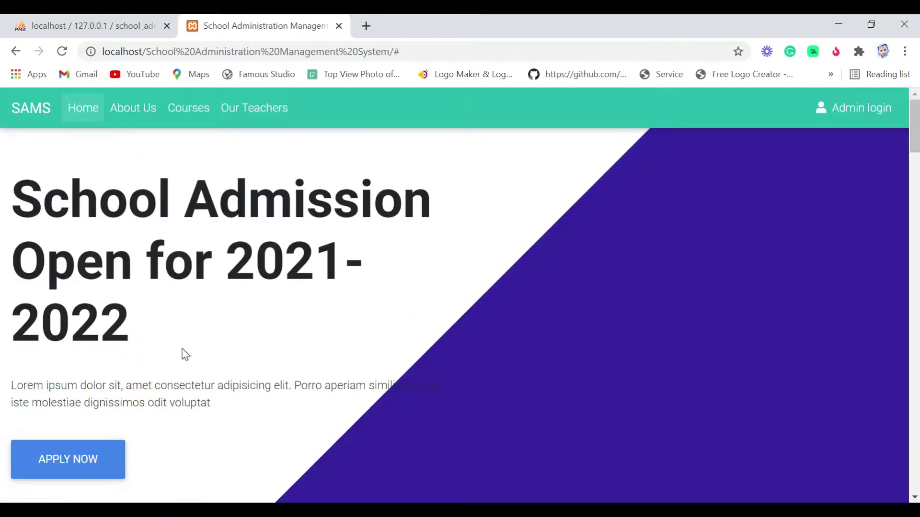
{"action": "left_click", "coordinate": [126, 114]}
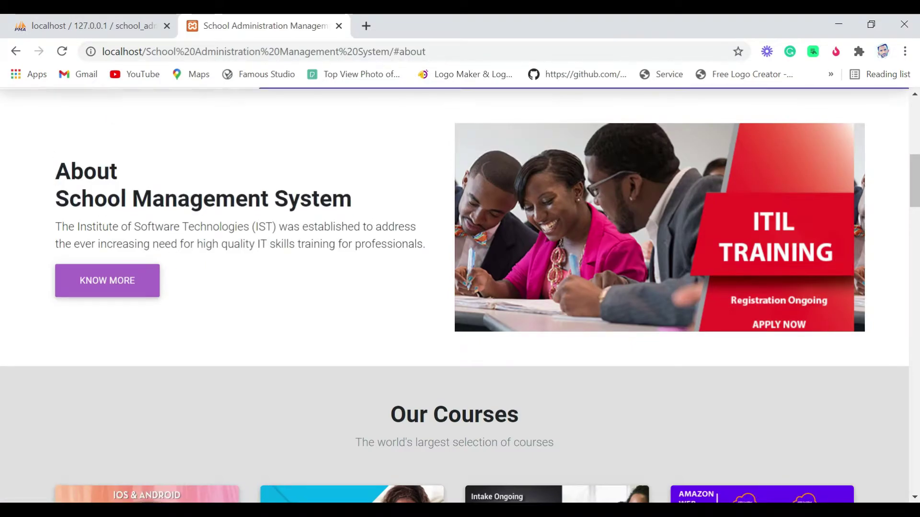
{"action": "key", "text": "Home"}
{"action": "left_click", "coordinate": [198, 108]}
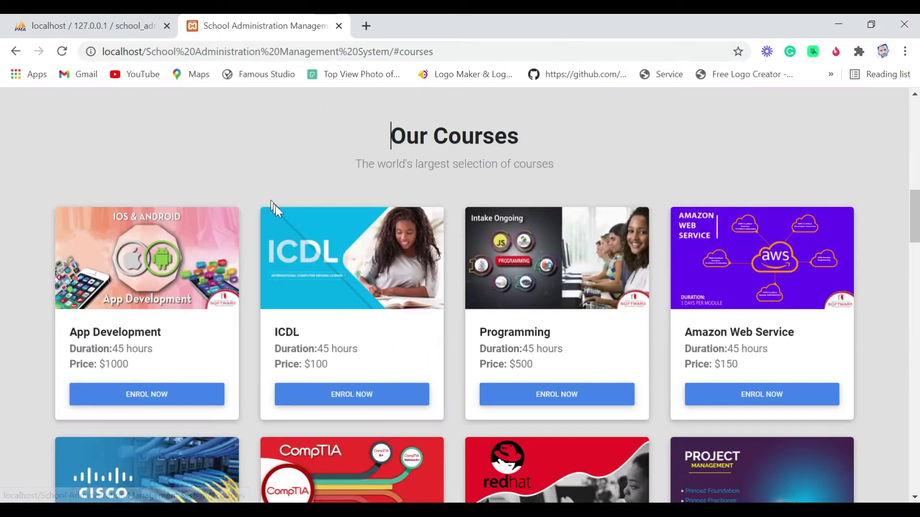
{"action": "scroll", "coordinate": [212, 124], "scroll_direction": "up", "scroll_amount": 6}
{"action": "scroll", "coordinate": [213, 123], "scroll_direction": "up", "scroll_amount": 6}
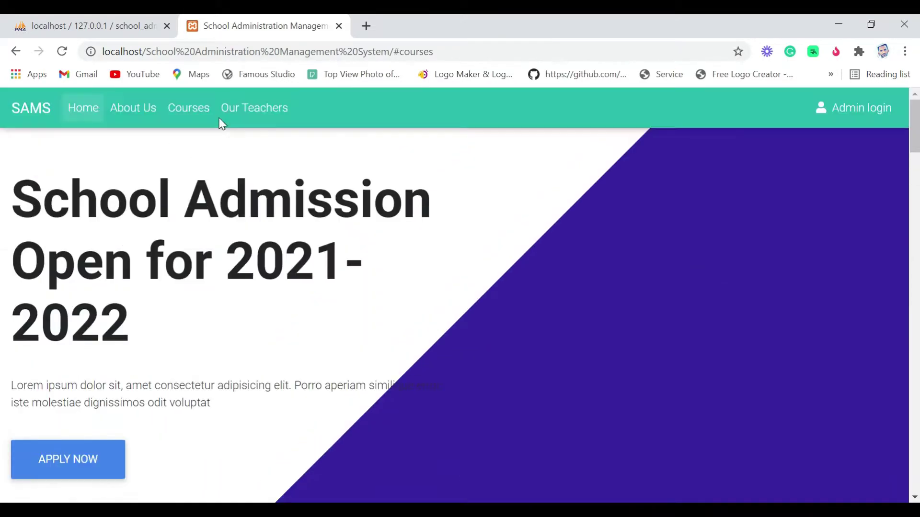
{"action": "left_click", "coordinate": [245, 109]}
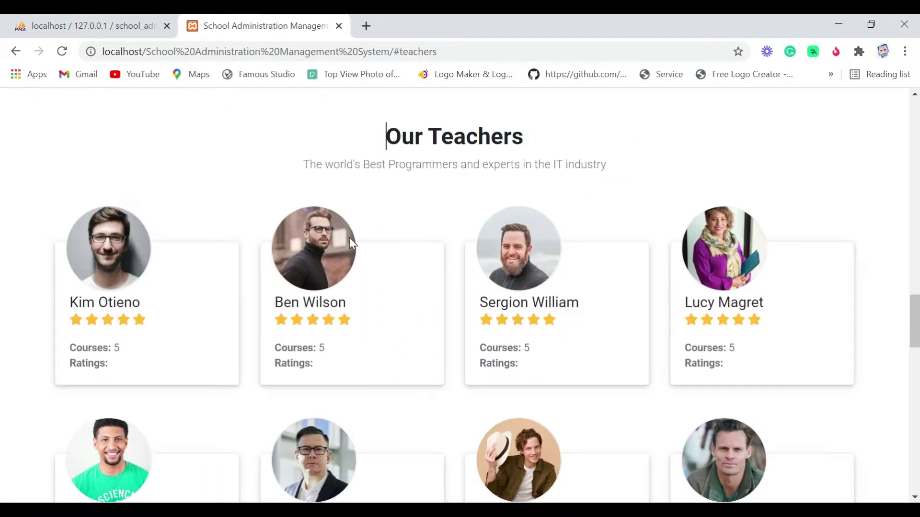
{"action": "scroll", "coordinate": [349, 238], "scroll_direction": "down", "scroll_amount": 4}
{"action": "scroll", "coordinate": [349, 238], "scroll_direction": "up", "scroll_amount": 10}
{"action": "scroll", "coordinate": [352, 244], "scroll_direction": "up", "scroll_amount": 15}
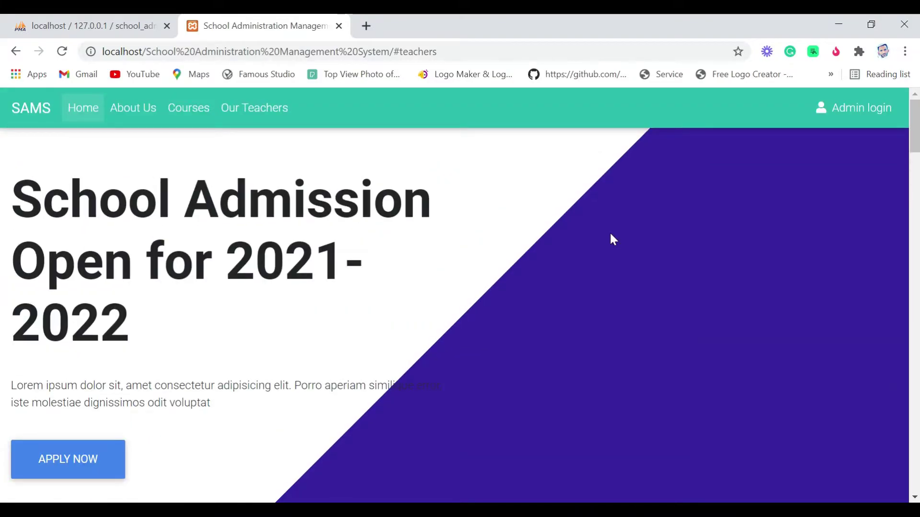
{"action": "left_click", "coordinate": [847, 115]}
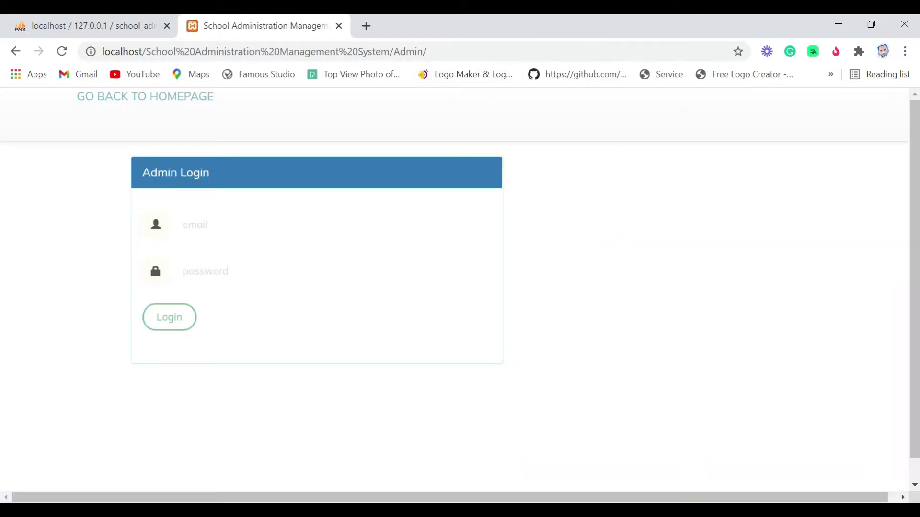
{"action": "scroll", "coordinate": [220, 239], "scroll_direction": "down", "scroll_amount": 1}
{"action": "scroll", "coordinate": [128, 103], "scroll_direction": "up", "scroll_amount": 1}
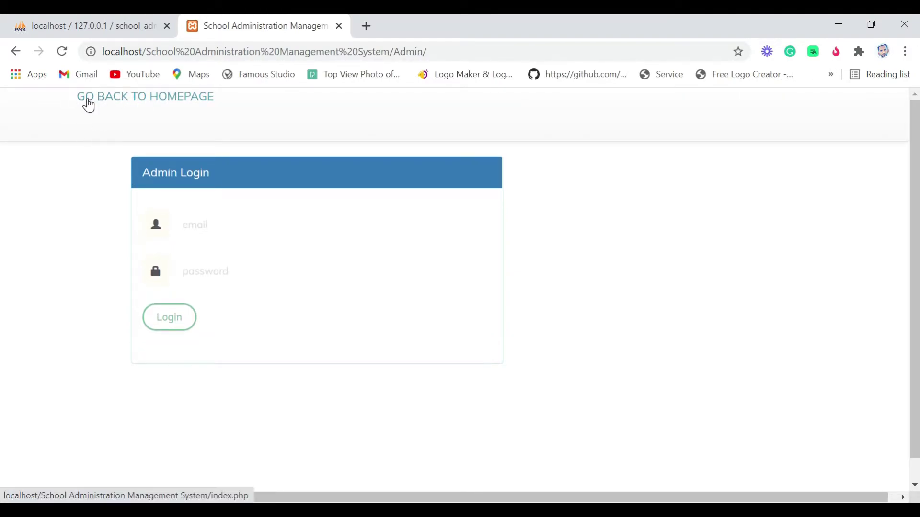
{"action": "left_click", "coordinate": [129, 100]}
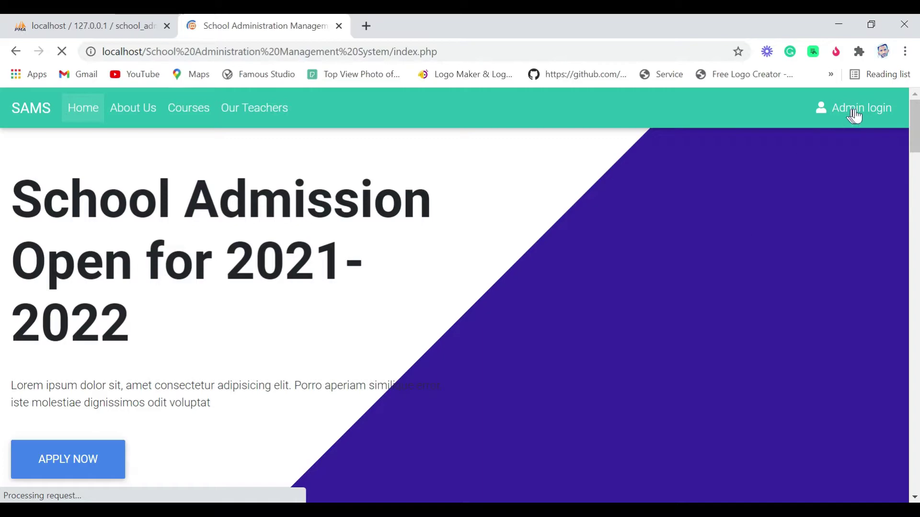
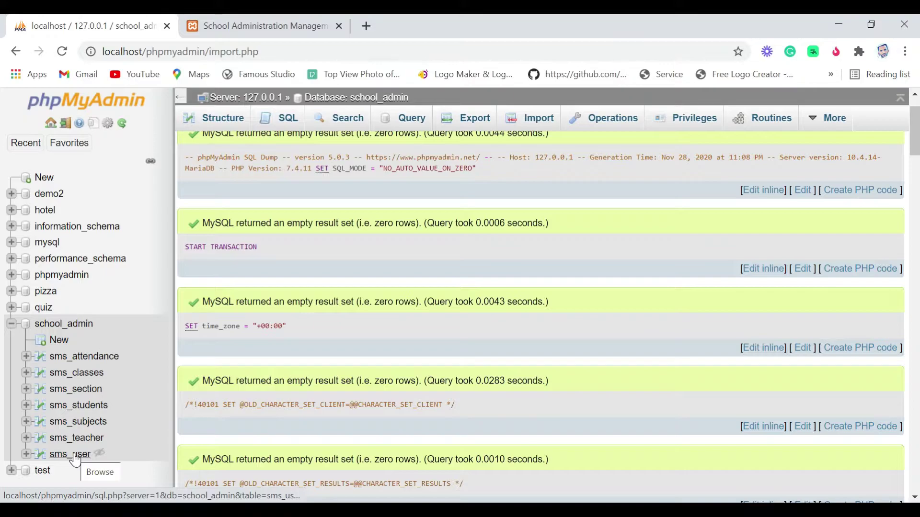
Step: Browse the single administrator account row in the sms_user table
{"action": "left_click", "coordinate": [61, 457]}
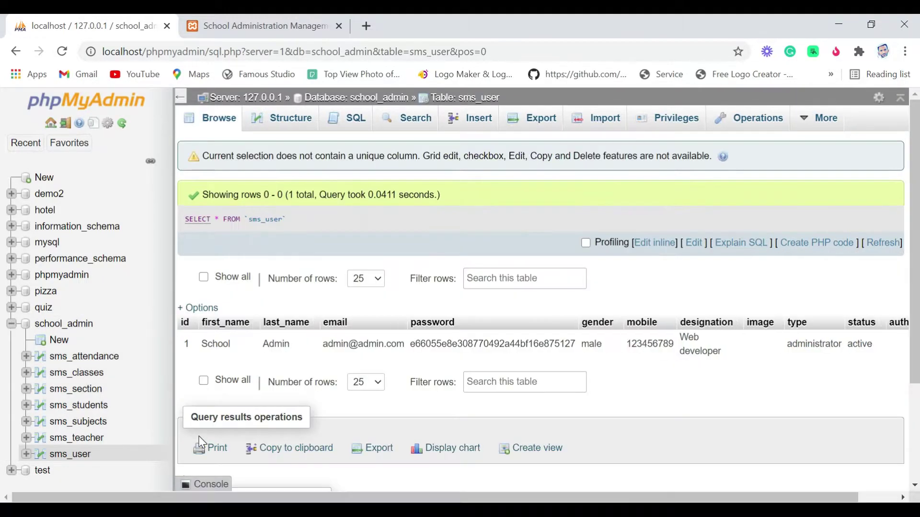
{"action": "scroll", "coordinate": [201, 438], "scroll_direction": "down", "scroll_amount": 1}
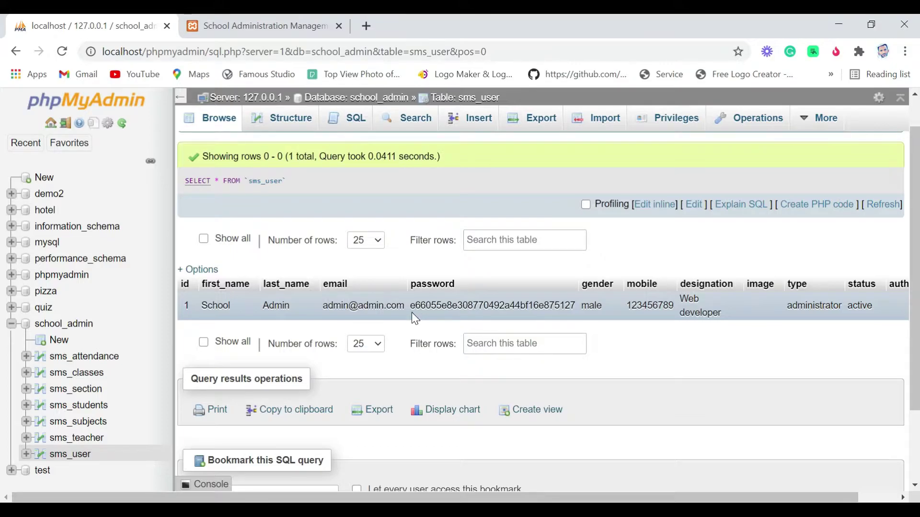
{"action": "left_click", "coordinate": [255, 23]}
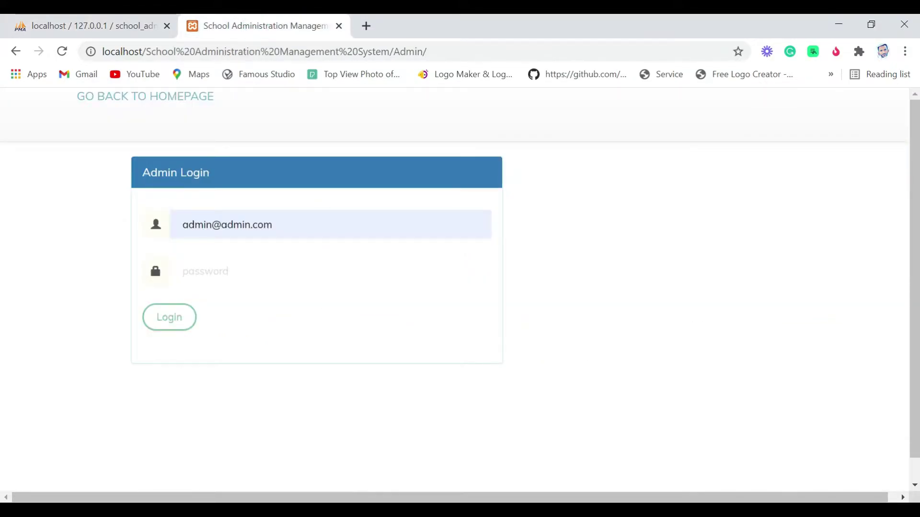
Step: Sign in to the admin dashboard with the administrator password
{"action": "key", "text": "Return"}
{"action": "type", "text": "a"}
{"action": "key", "text": "Return"}
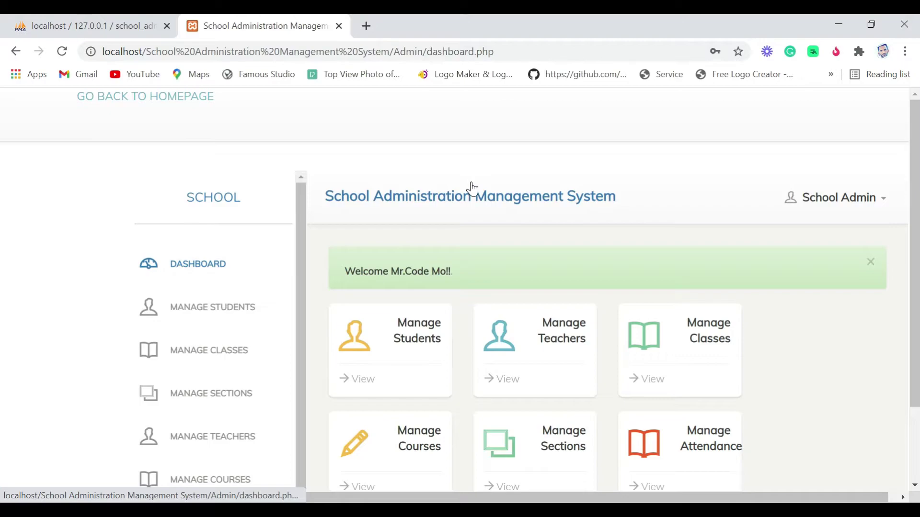
{"action": "scroll", "coordinate": [479, 201], "scroll_direction": "down", "scroll_amount": 1}
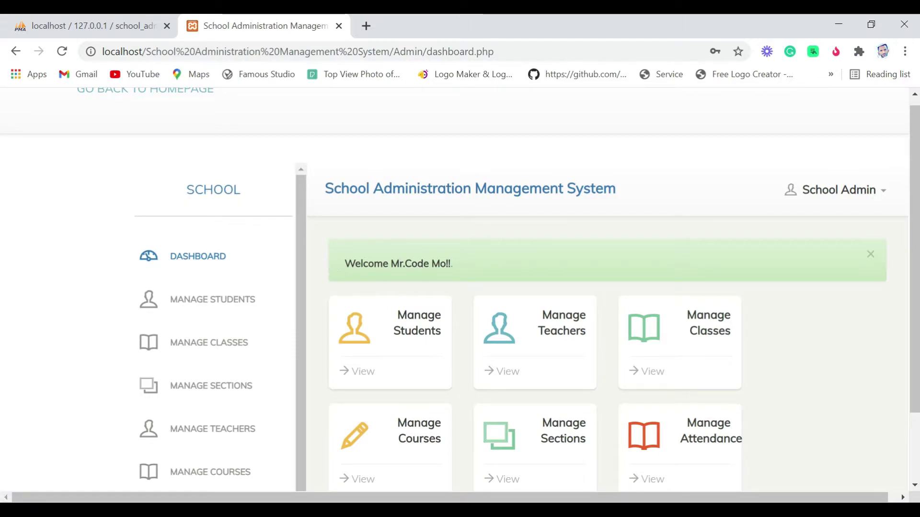
Step: Dismiss the dashboard's welcome message and glance at the admin account menu
{"action": "left_click_drag", "start_coordinate": [345, 261], "coordinate": [420, 261]}
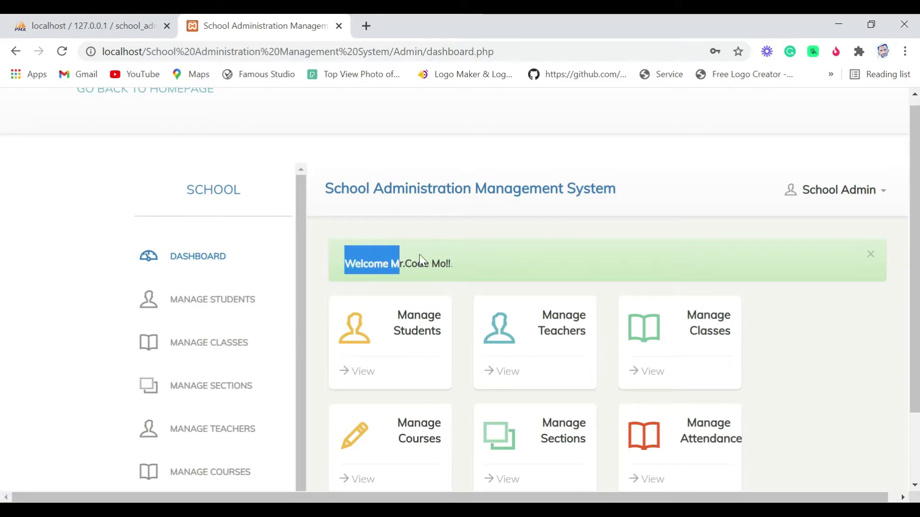
{"action": "left_click", "coordinate": [467, 264]}
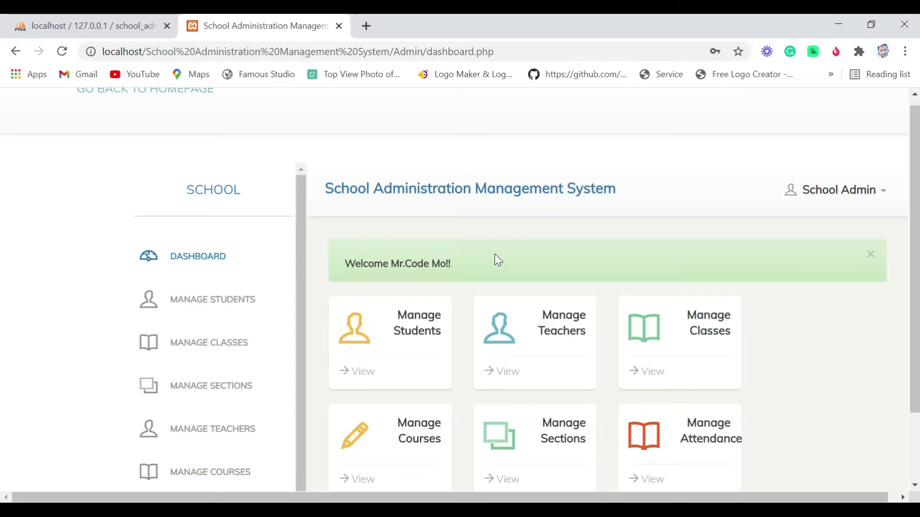
{"action": "left_click", "coordinate": [871, 255]}
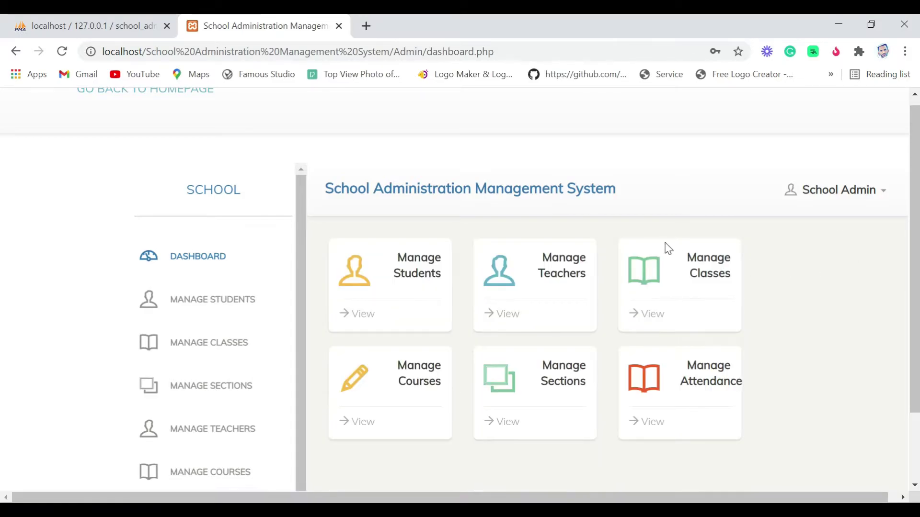
{"action": "scroll", "coordinate": [269, 210], "scroll_direction": "down", "scroll_amount": 1}
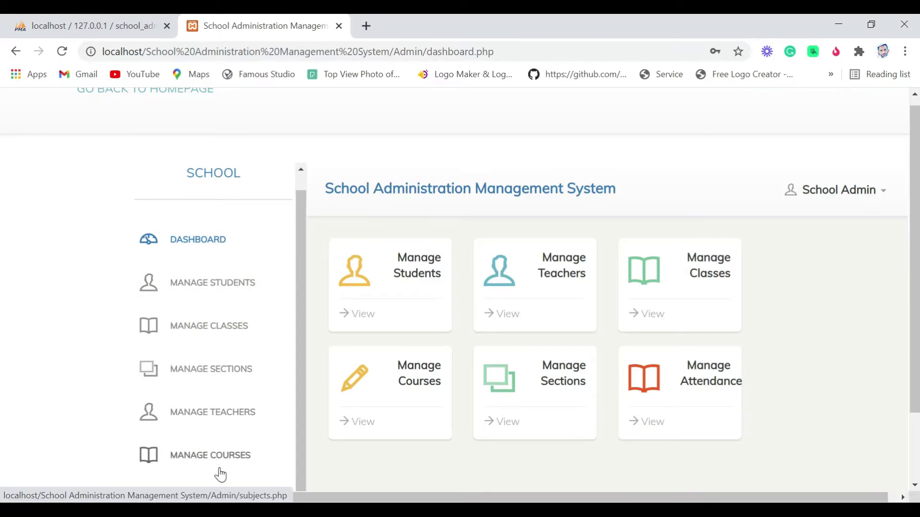
{"action": "scroll", "coordinate": [219, 475], "scroll_direction": "down", "scroll_amount": 2}
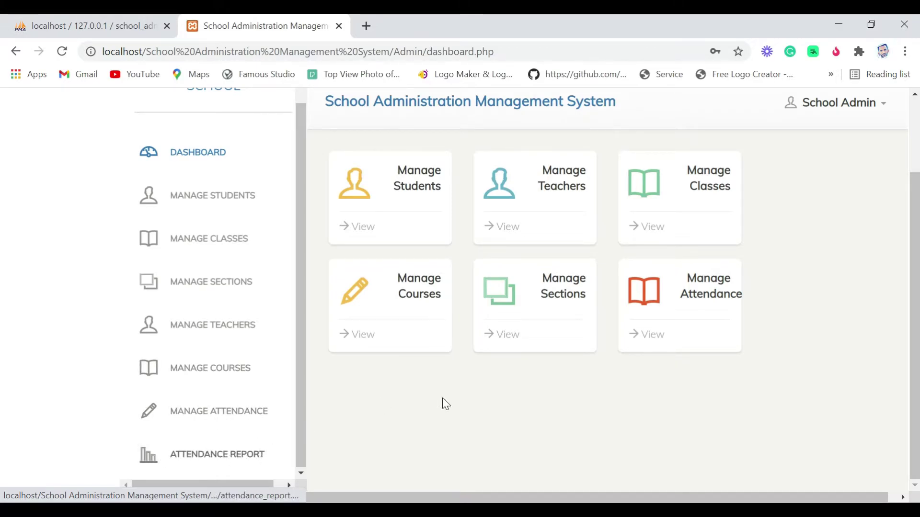
{"action": "scroll", "coordinate": [444, 398], "scroll_direction": "up", "scroll_amount": 2}
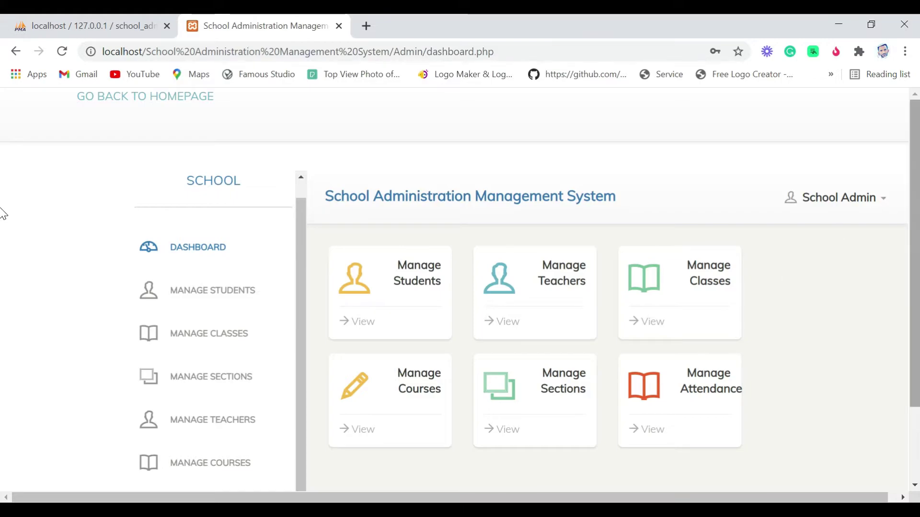
{"action": "left_click", "coordinate": [876, 210]}
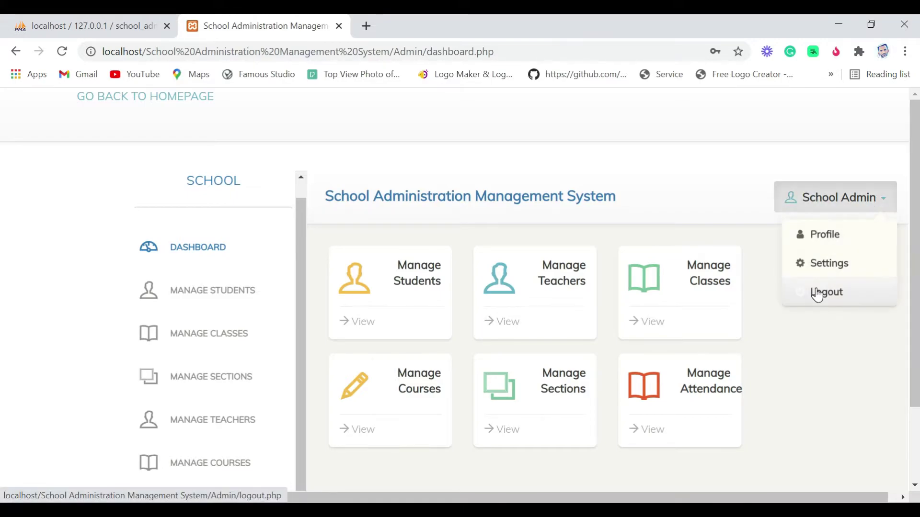
{"action": "left_click", "coordinate": [739, 210]}
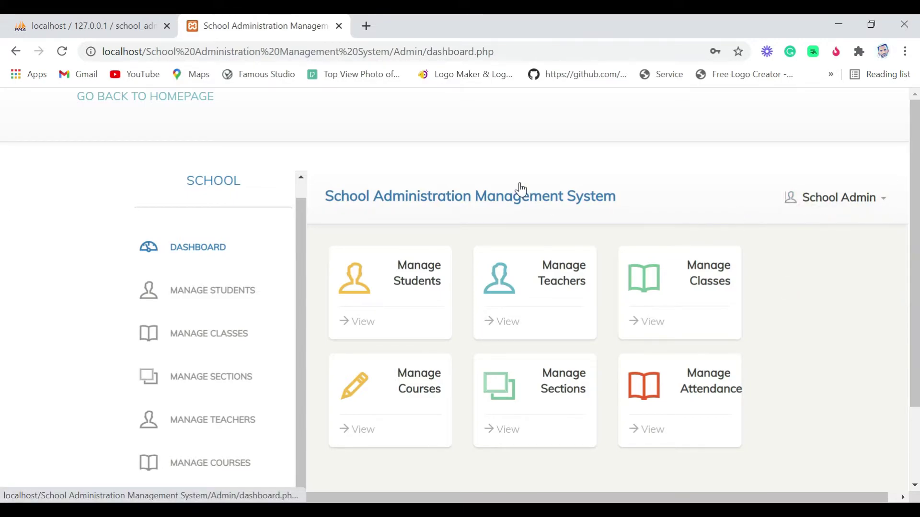
{"action": "scroll", "coordinate": [351, 184], "scroll_direction": "down", "scroll_amount": 1}
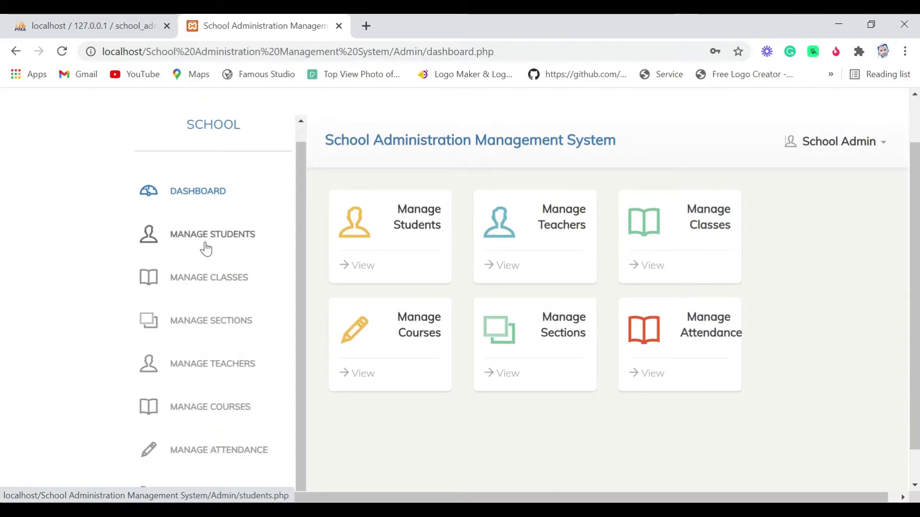
Step: Open the Manage Students list and start a new Enrol Student admission
{"action": "left_click", "coordinate": [206, 247]}
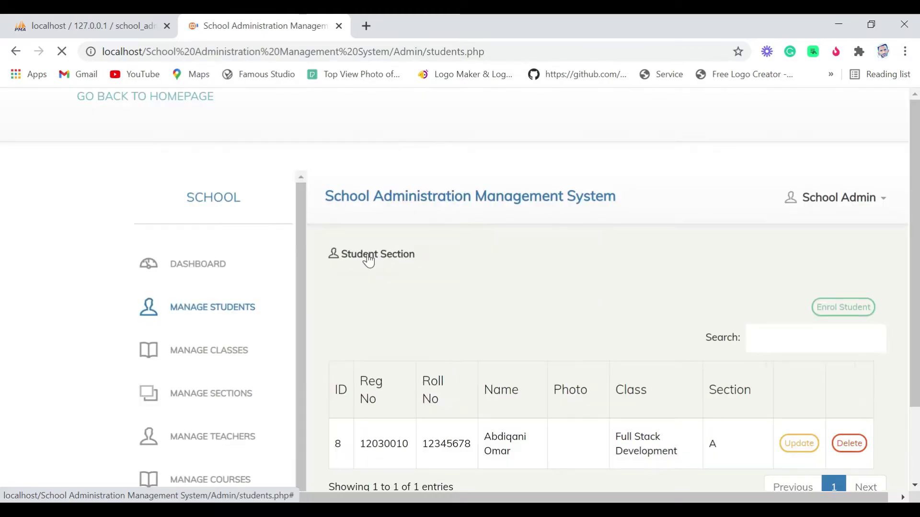
{"action": "scroll", "coordinate": [488, 282], "scroll_direction": "down", "scroll_amount": 2}
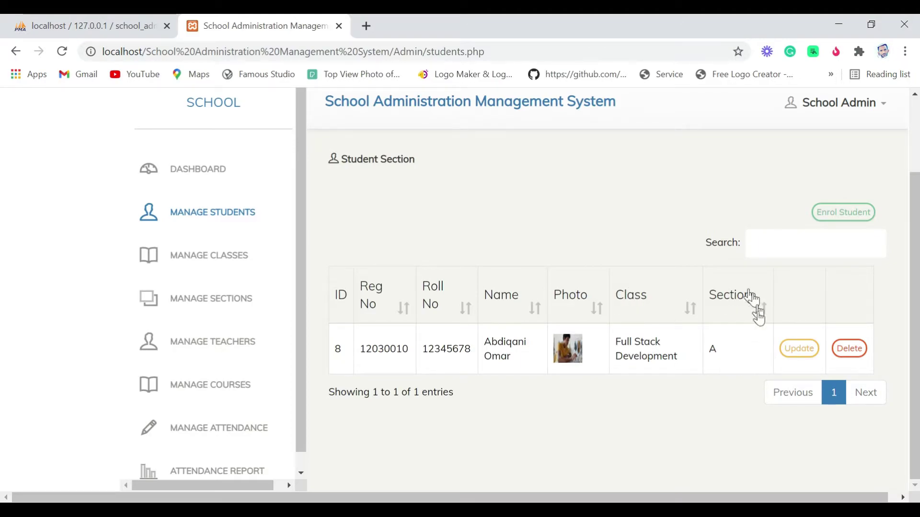
{"action": "left_click", "coordinate": [834, 221]}
Step: Enter admission number 9, roll number 12, academic year 2021 and admission date 07/04/2021
{"action": "left_click", "coordinate": [337, 193]}
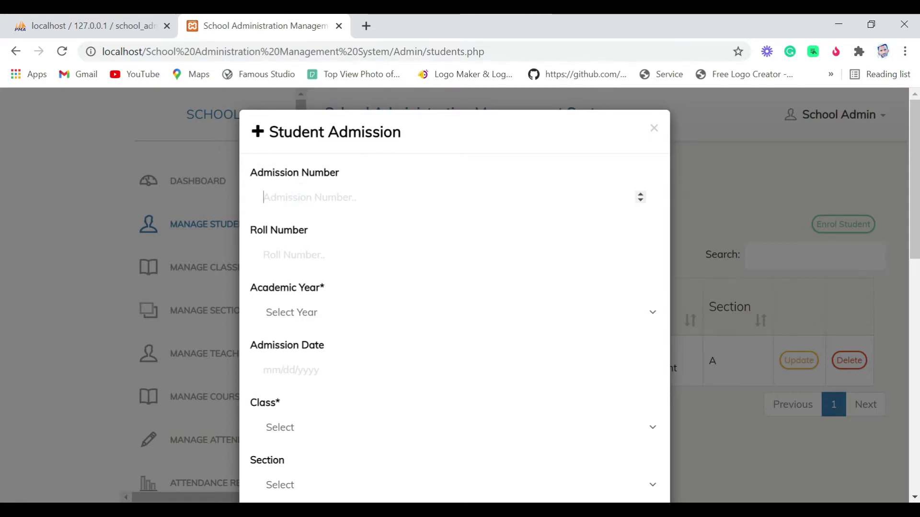
{"action": "type", "text": "9892"}
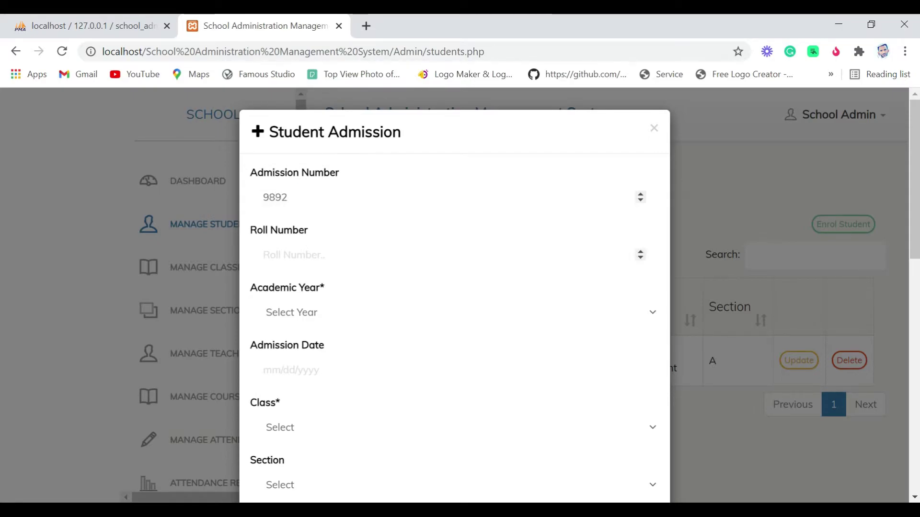
{"action": "left_click", "coordinate": [298, 257]}
{"action": "type", "text": "12"}
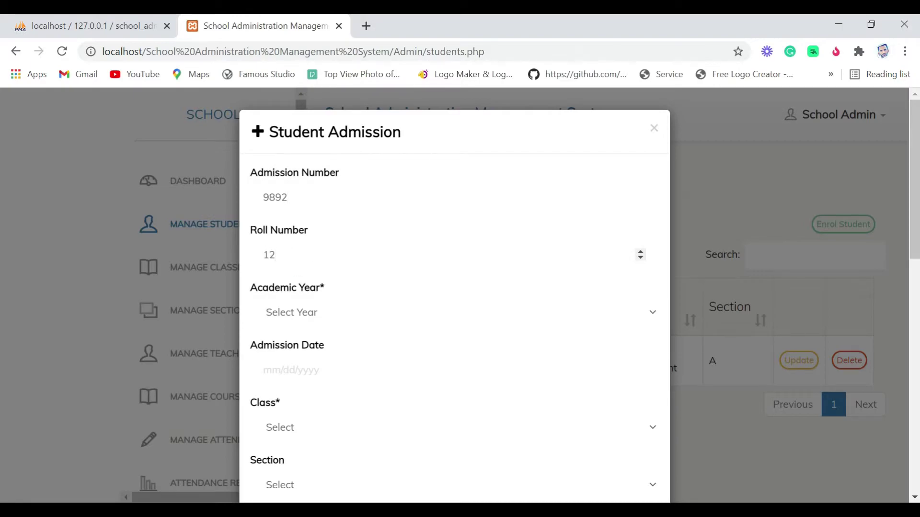
{"action": "left_click", "coordinate": [310, 312]}
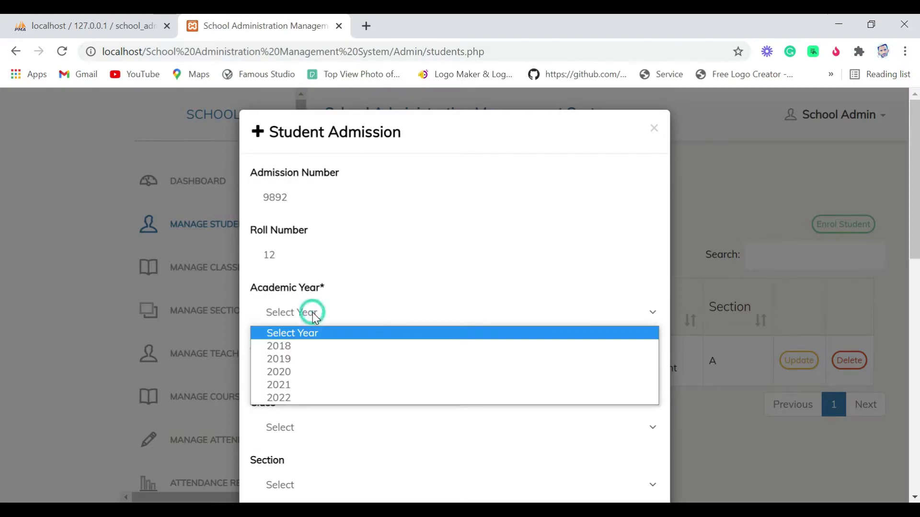
{"action": "left_click", "coordinate": [289, 386]}
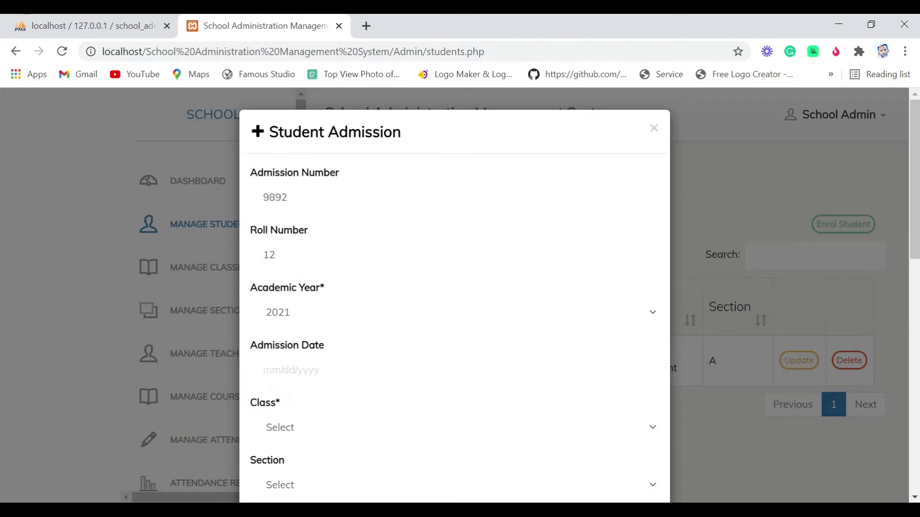
{"action": "left_click", "coordinate": [315, 368]}
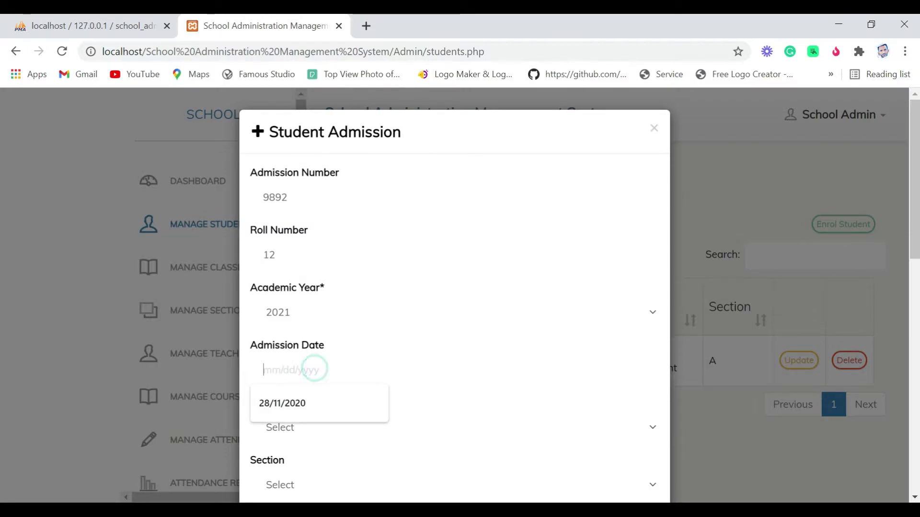
{"action": "left_click", "coordinate": [294, 403]}
{"action": "double_click", "coordinate": [318, 370]}
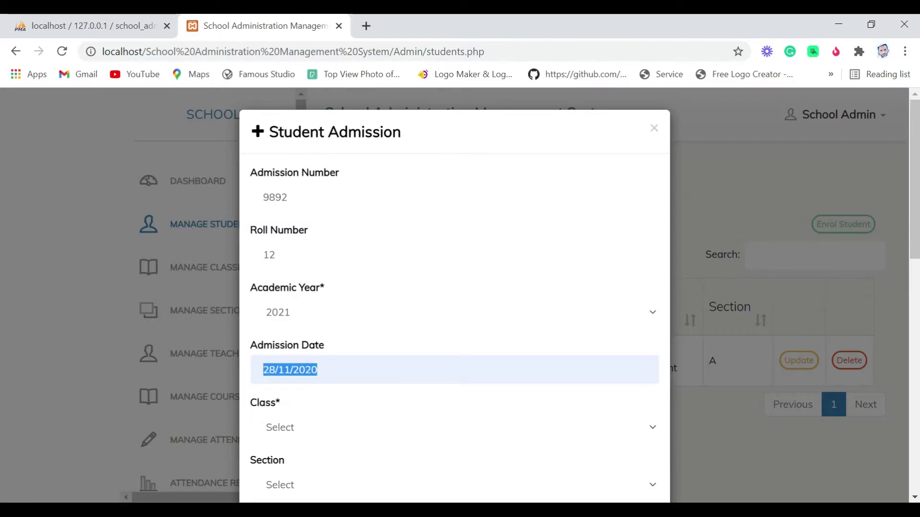
{"action": "type", "text": "07/"}
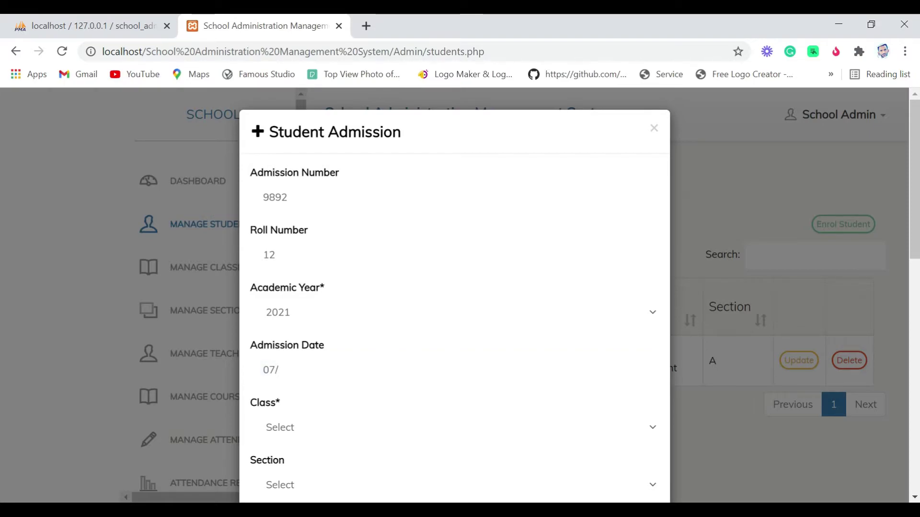
{"action": "type", "text": "04/2021"}
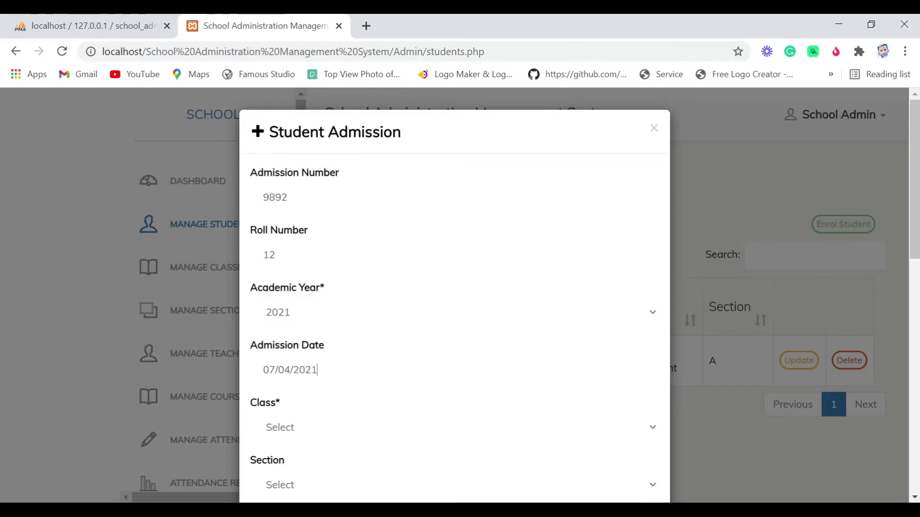
Step: Set the student's class to Full Stack Development and section to A
{"action": "left_click", "coordinate": [281, 425]}
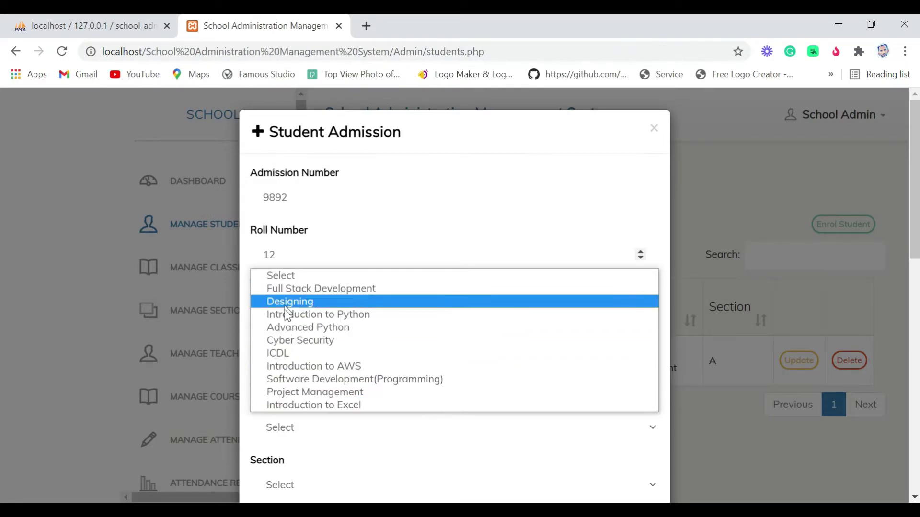
{"action": "left_click", "coordinate": [312, 340]}
{"action": "left_click", "coordinate": [312, 428]}
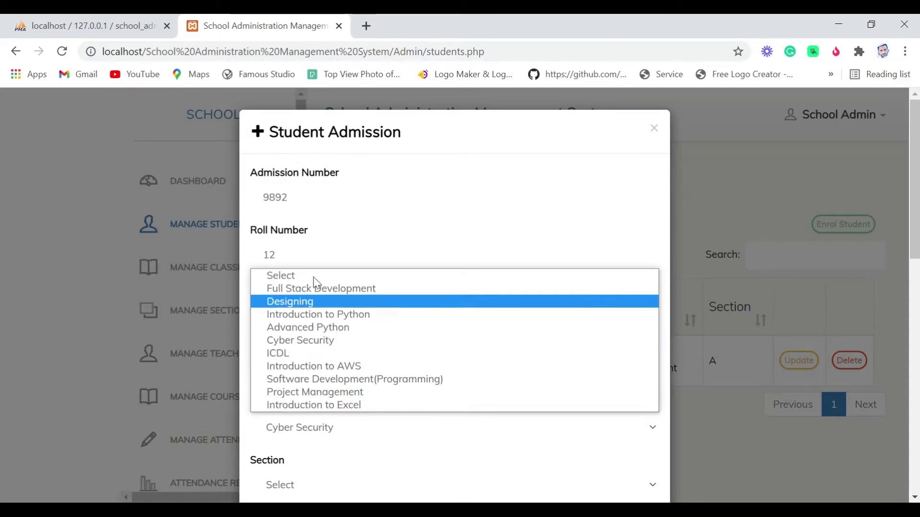
{"action": "left_click", "coordinate": [315, 289]}
{"action": "scroll", "coordinate": [337, 402], "scroll_direction": "down", "scroll_amount": 2}
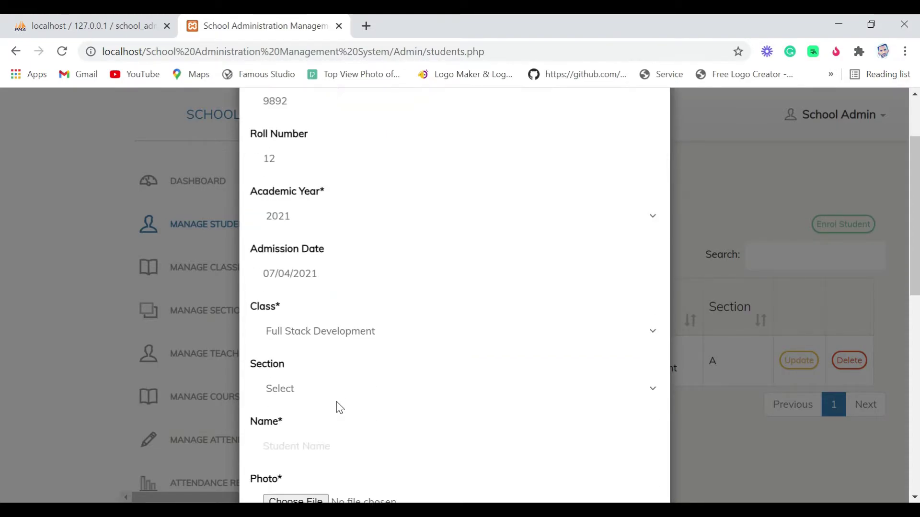
{"action": "left_click", "coordinate": [299, 392]}
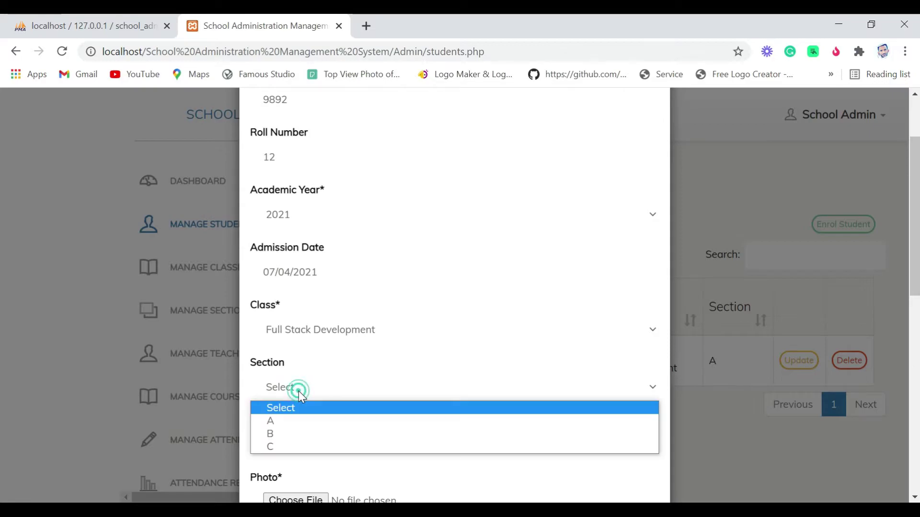
{"action": "left_click", "coordinate": [282, 422]}
{"action": "scroll", "coordinate": [281, 426], "scroll_direction": "down", "scroll_amount": 2}
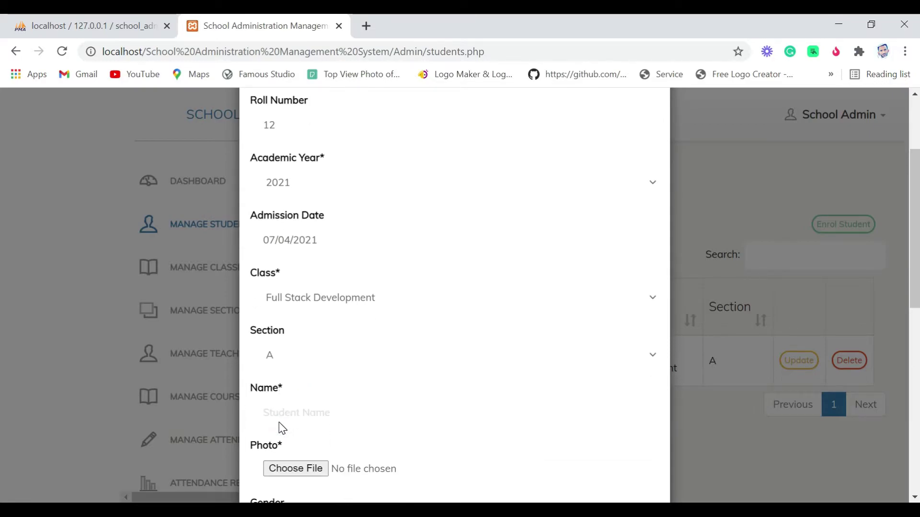
Step: Fill in the student's full name from the browser's autofill suggestion
{"action": "left_click", "coordinate": [313, 362]}
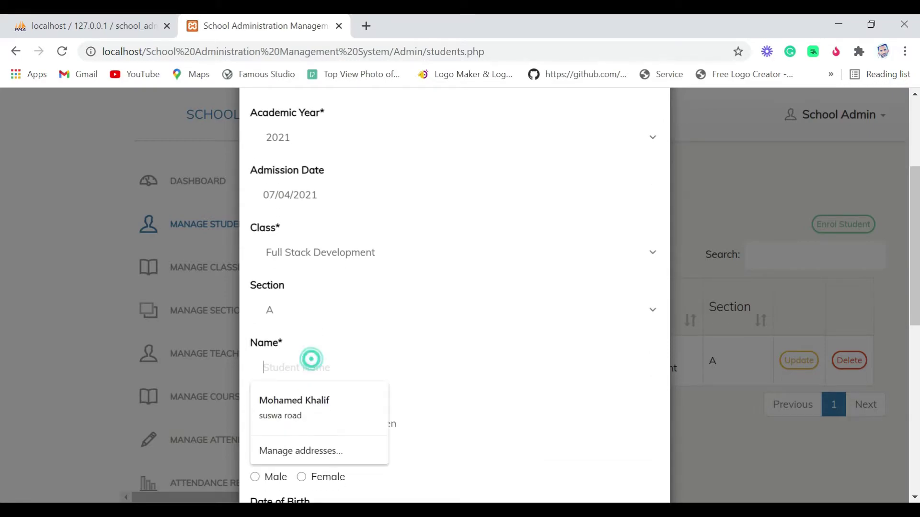
{"action": "left_click", "coordinate": [305, 400]}
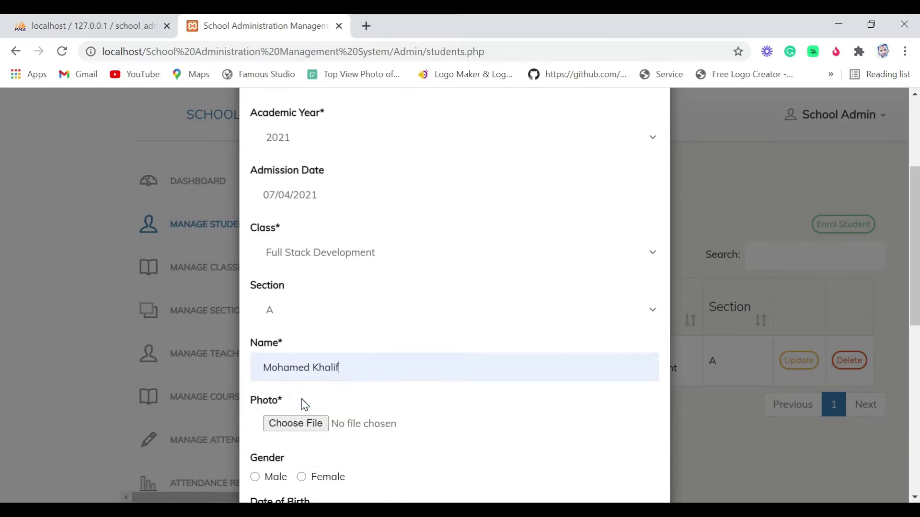
{"action": "scroll", "coordinate": [303, 401], "scroll_direction": "down", "scroll_amount": 3}
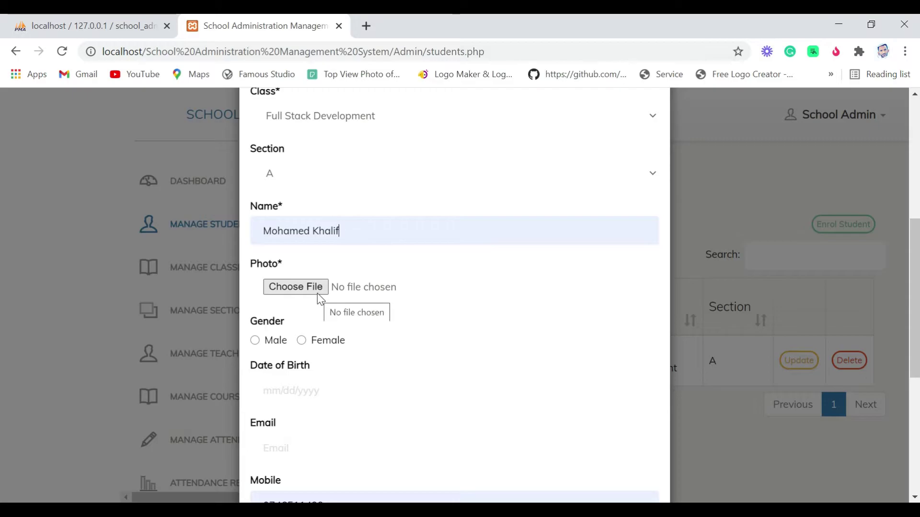
{"action": "left_click", "coordinate": [291, 287]}
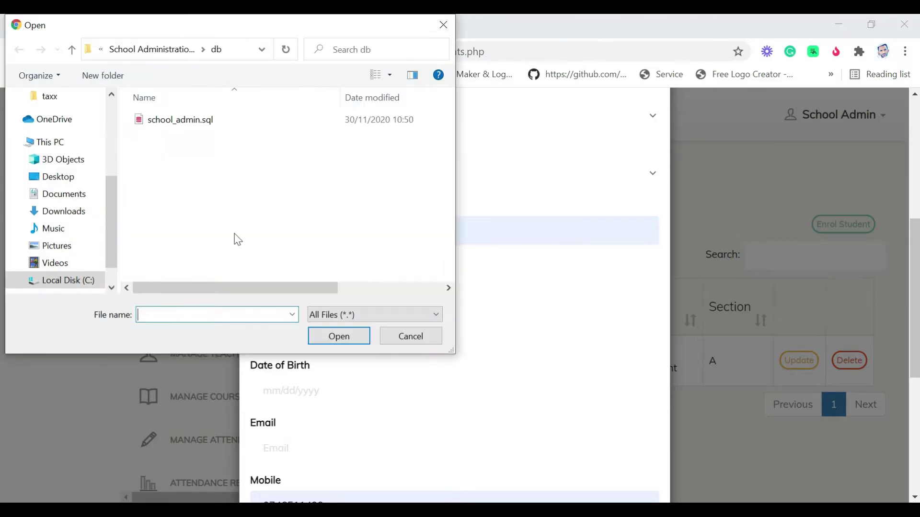
Step: Attach _IMG_20191113_010150_599.jpg from Pictures > Camera Roll > Saved Pictures as the photo
{"action": "left_click", "coordinate": [62, 247]}
{"action": "double_click", "coordinate": [178, 150]}
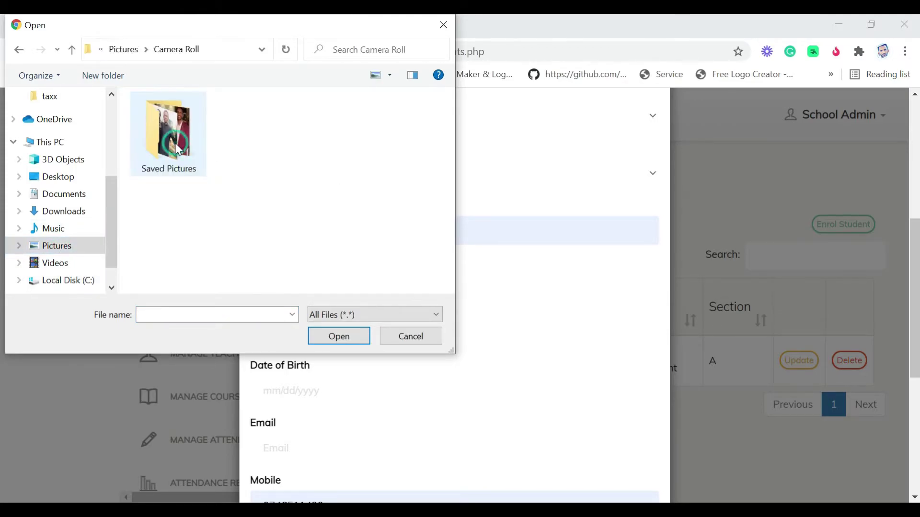
{"action": "double_click", "coordinate": [161, 137]}
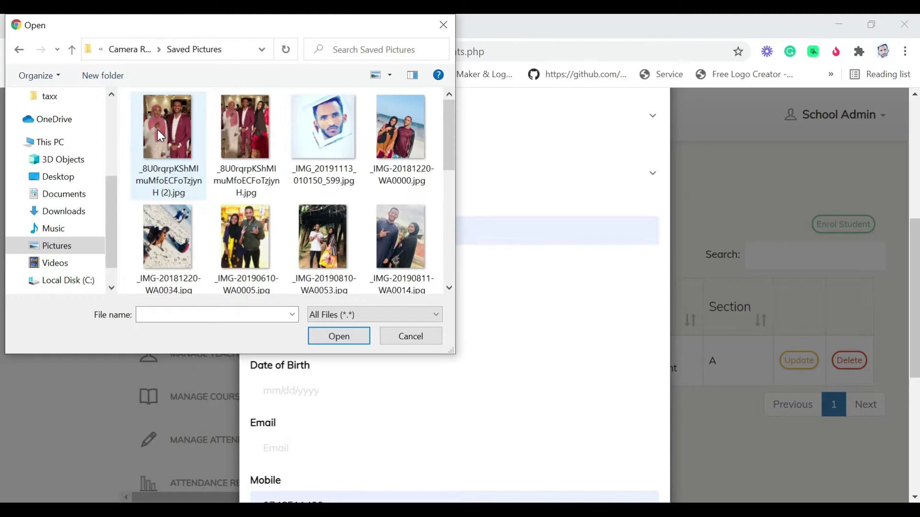
{"action": "left_click", "coordinate": [303, 137]}
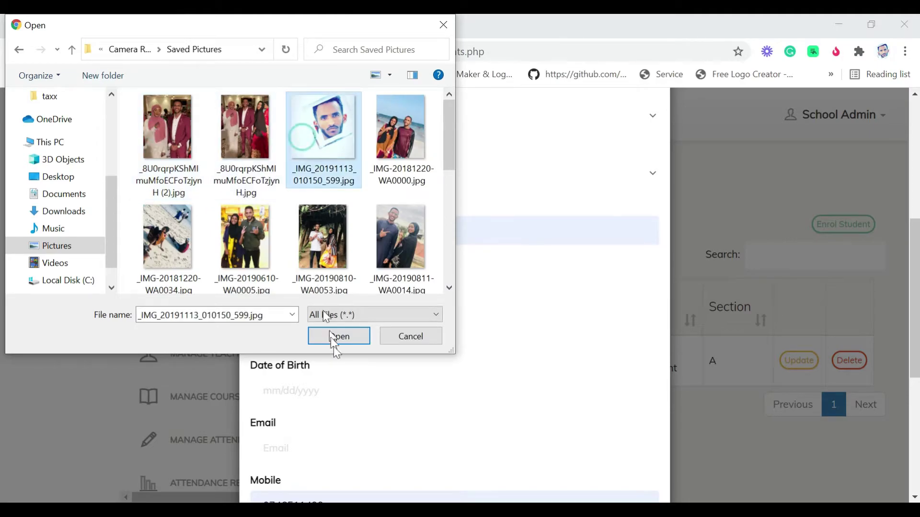
{"action": "left_click", "coordinate": [336, 342]}
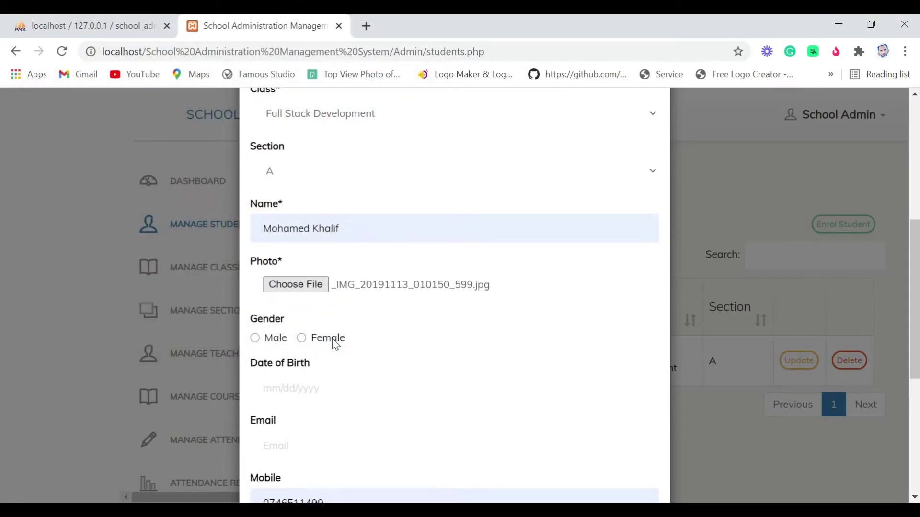
{"action": "scroll", "coordinate": [335, 344], "scroll_direction": "down", "scroll_amount": 1}
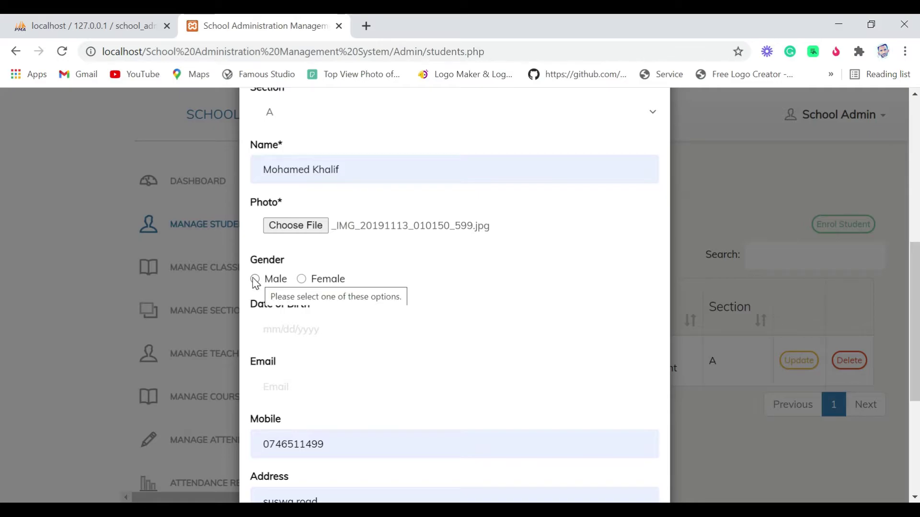
{"action": "left_click", "coordinate": [255, 280]}
{"action": "left_click", "coordinate": [277, 329]}
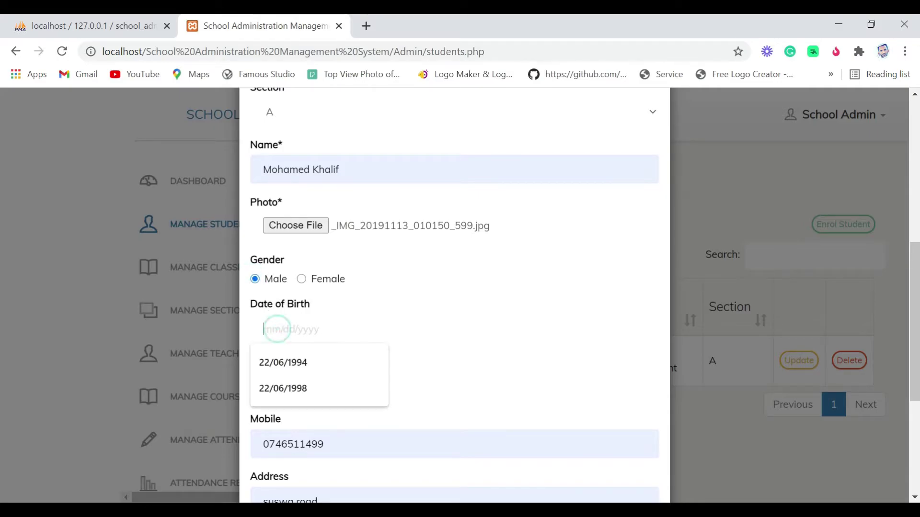
{"action": "left_click", "coordinate": [287, 359]}
{"action": "scroll", "coordinate": [287, 357], "scroll_direction": "down", "scroll_amount": 2}
{"action": "left_click", "coordinate": [273, 249]}
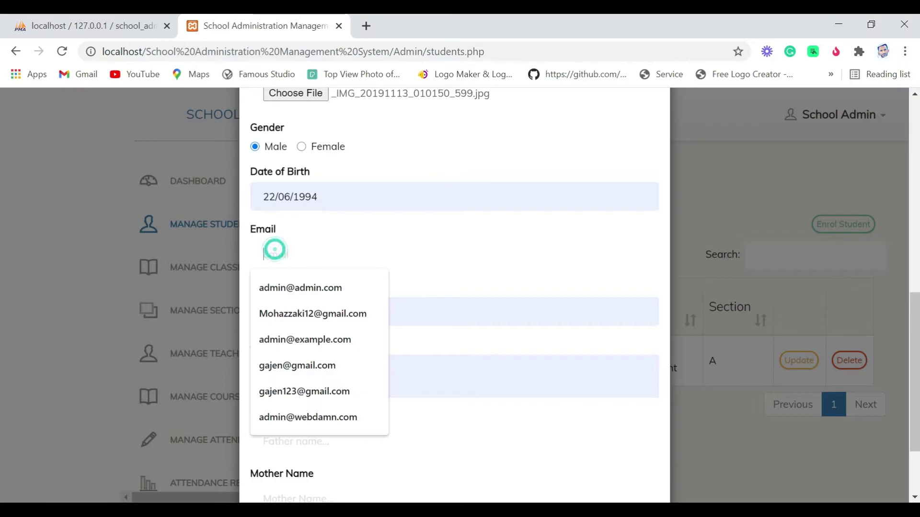
{"action": "left_click", "coordinate": [291, 341]}
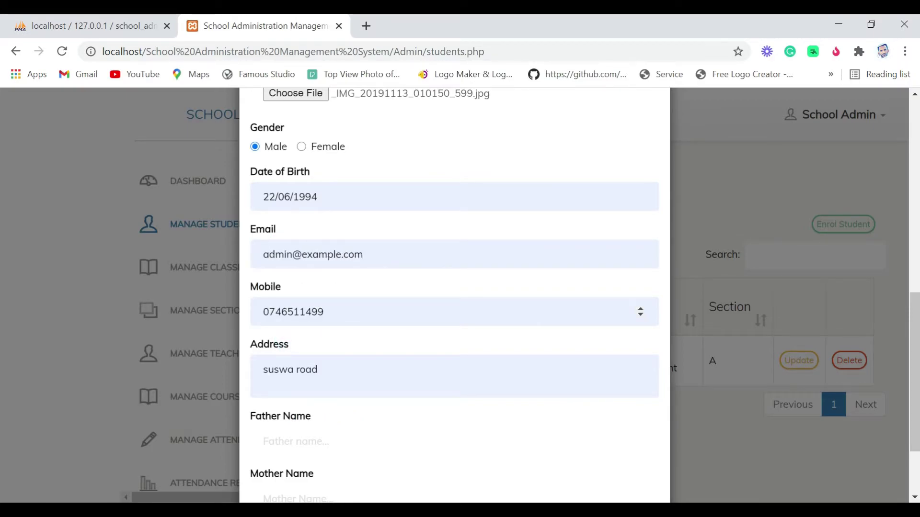
{"action": "scroll", "coordinate": [286, 357], "scroll_direction": "down", "scroll_amount": 2}
Step: Fill in the father's and mother's names
{"action": "left_click", "coordinate": [287, 379]}
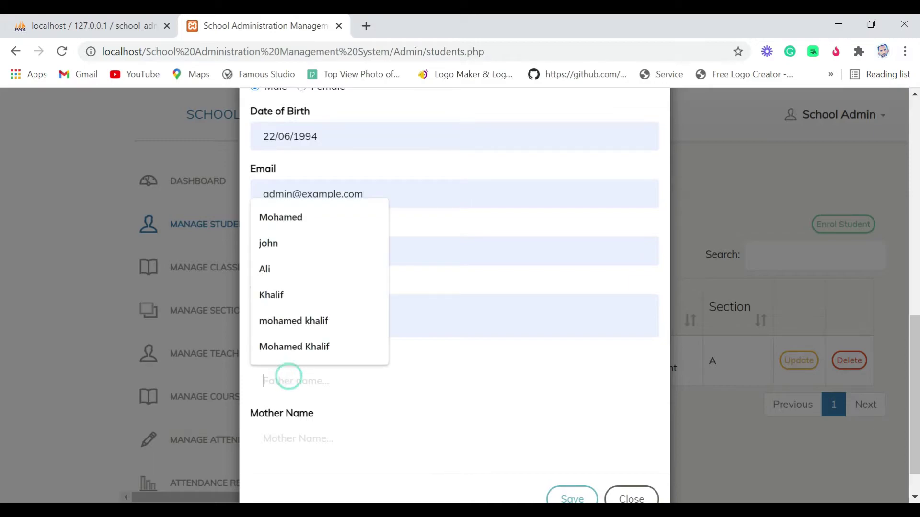
{"action": "left_click", "coordinate": [283, 326]}
{"action": "scroll", "coordinate": [283, 328], "scroll_direction": "down", "scroll_amount": 1}
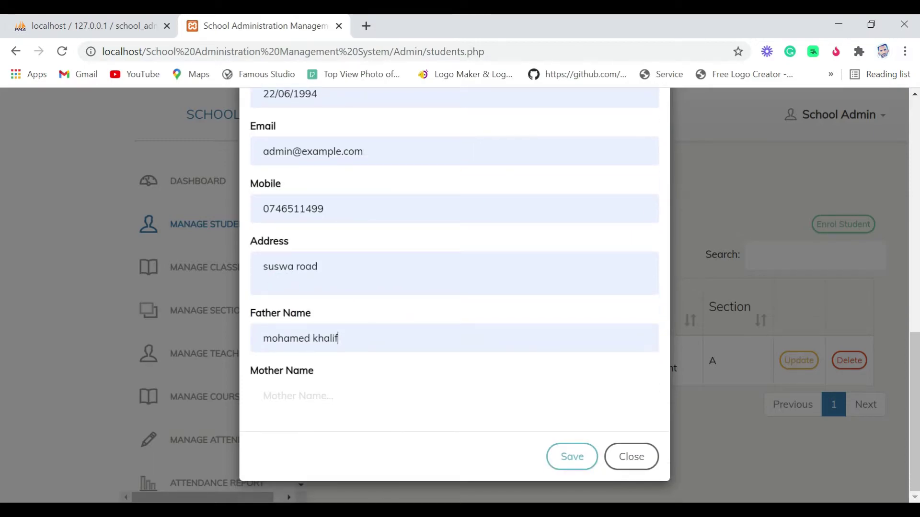
{"action": "left_click_drag", "start_coordinate": [312, 339], "coordinate": [247, 349]}
{"action": "type", "text": "="}
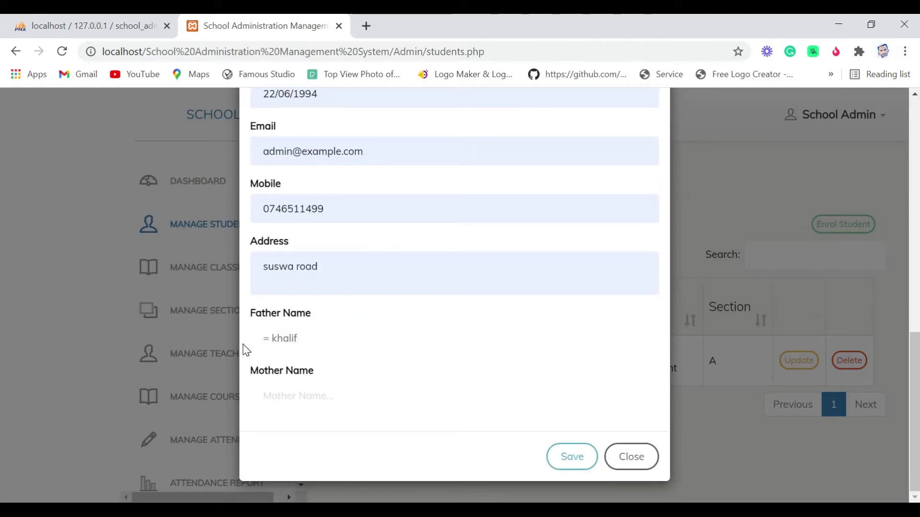
{"action": "key", "text": "BackSpace"}
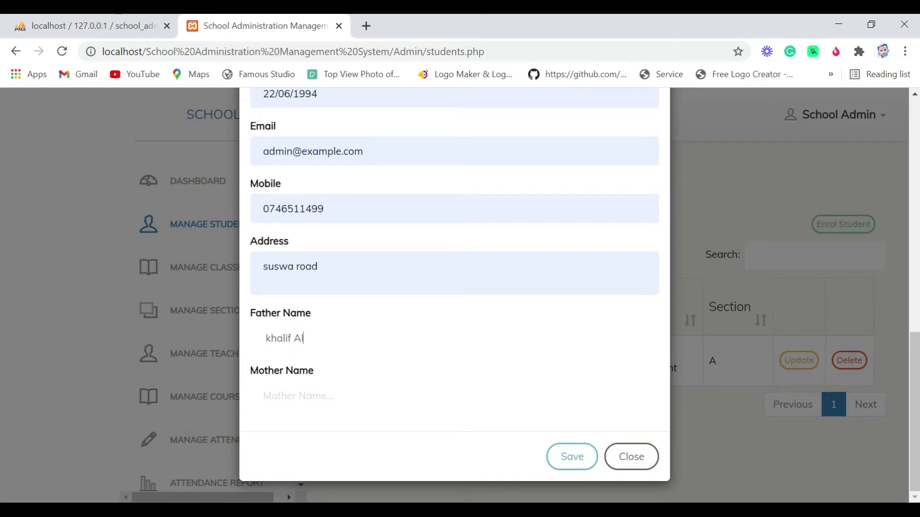
{"action": "left_click", "coordinate": [308, 396]}
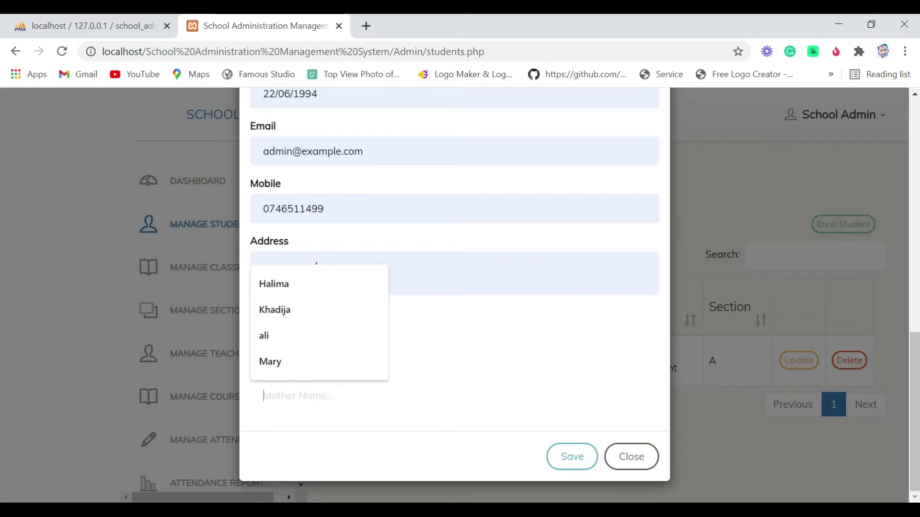
{"action": "type", "text": "Hal"}
{"action": "type", "text": "a Abdi"}
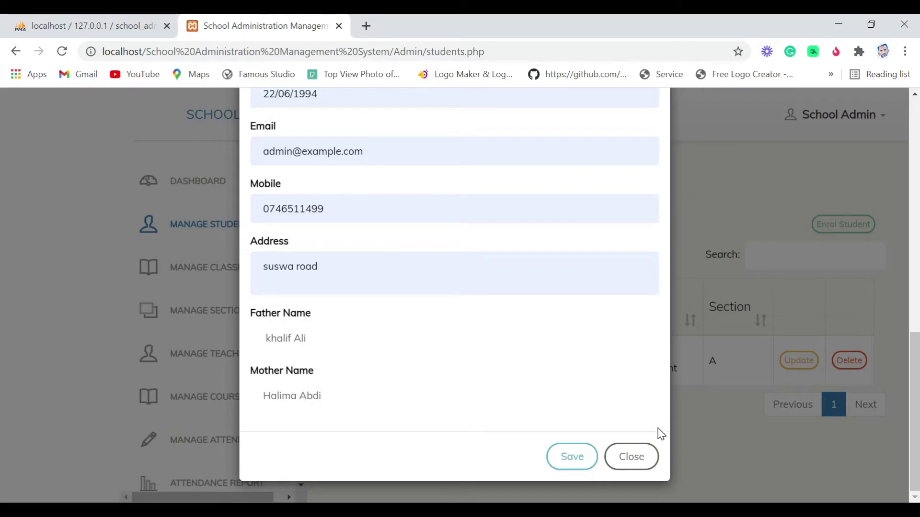
Step: Apply the spelling correction to the address and save the new student record
{"action": "scroll", "coordinate": [497, 319], "scroll_direction": "up", "scroll_amount": 1}
{"action": "scroll", "coordinate": [497, 319], "scroll_direction": "down", "scroll_amount": 1}
{"action": "triple_click", "coordinate": [255, 267]}
{"action": "left_click", "coordinate": [356, 245]}
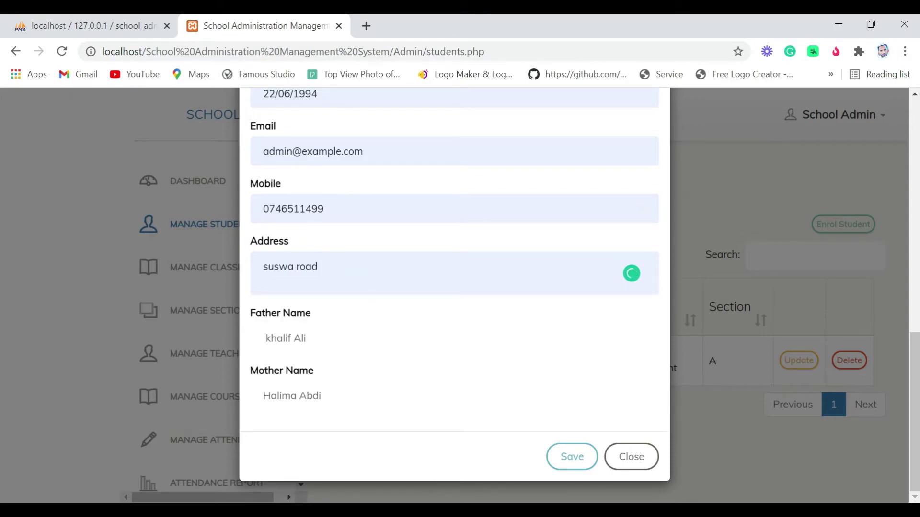
{"action": "scroll", "coordinate": [291, 303], "scroll_direction": "up", "scroll_amount": 1}
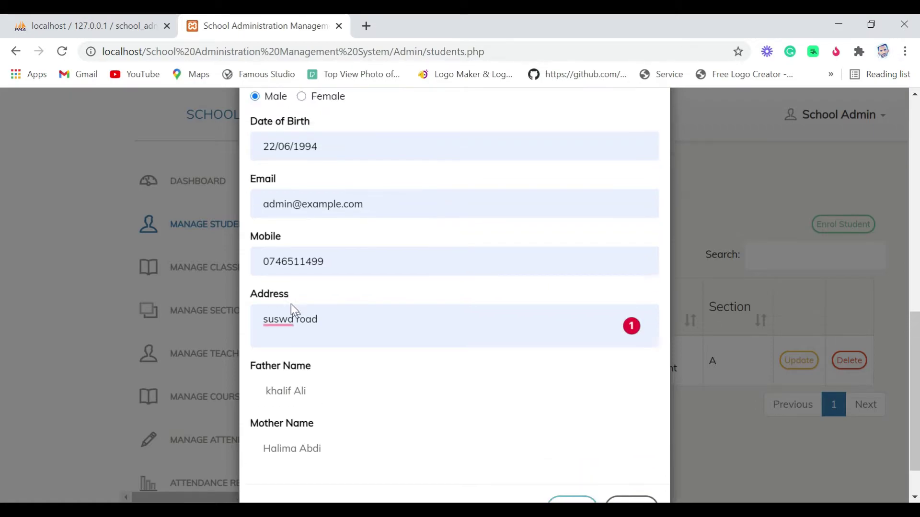
{"action": "scroll", "coordinate": [291, 304], "scroll_direction": "up", "scroll_amount": 1}
{"action": "mouse_move", "coordinate": [278, 333]}
{"action": "left_click", "coordinate": [282, 354]}
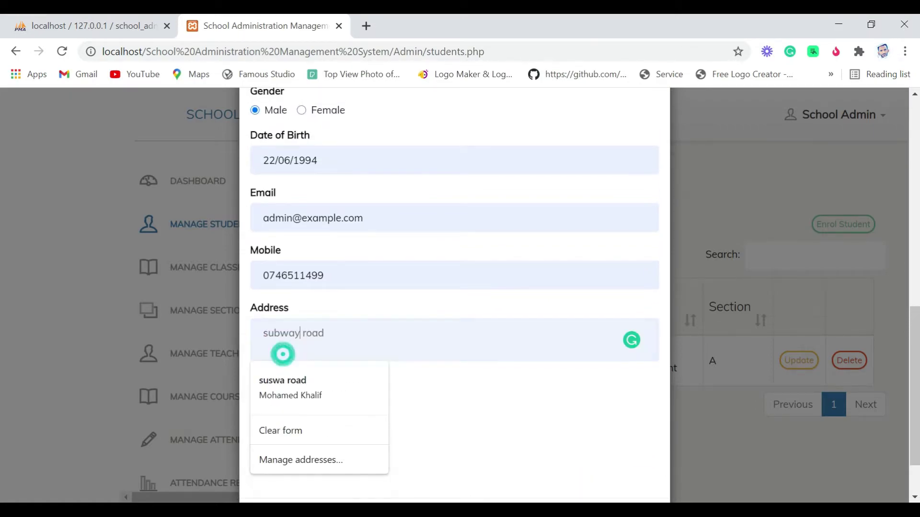
{"action": "left_click", "coordinate": [323, 276]}
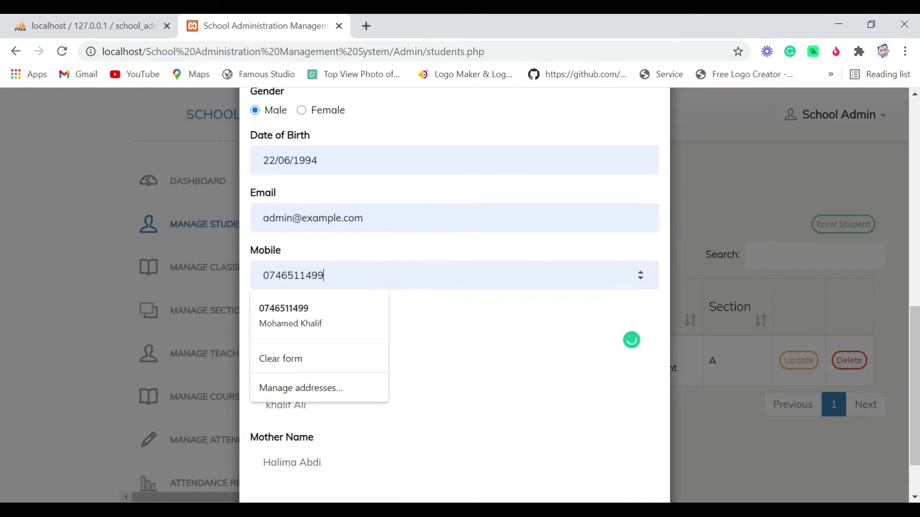
{"action": "left_click", "coordinate": [524, 425]}
{"action": "scroll", "coordinate": [555, 438], "scroll_direction": "down", "scroll_amount": 2}
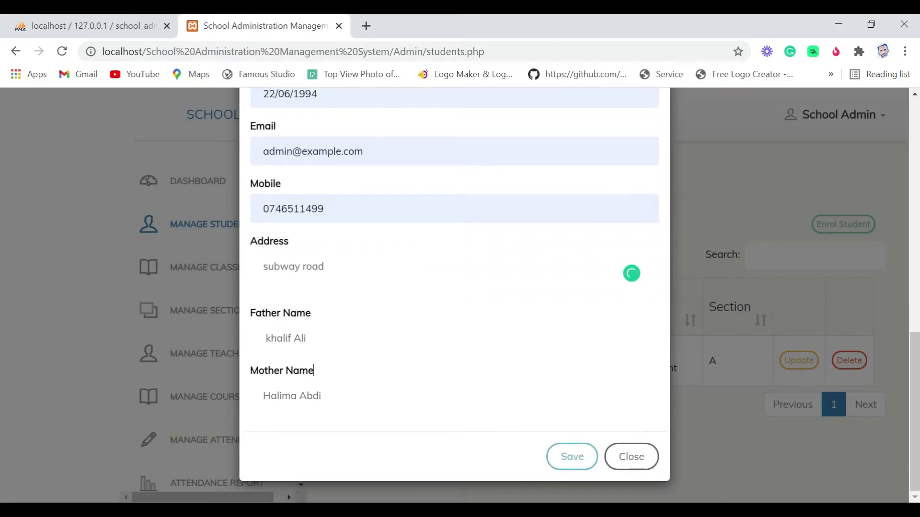
{"action": "left_click", "coordinate": [571, 456]}
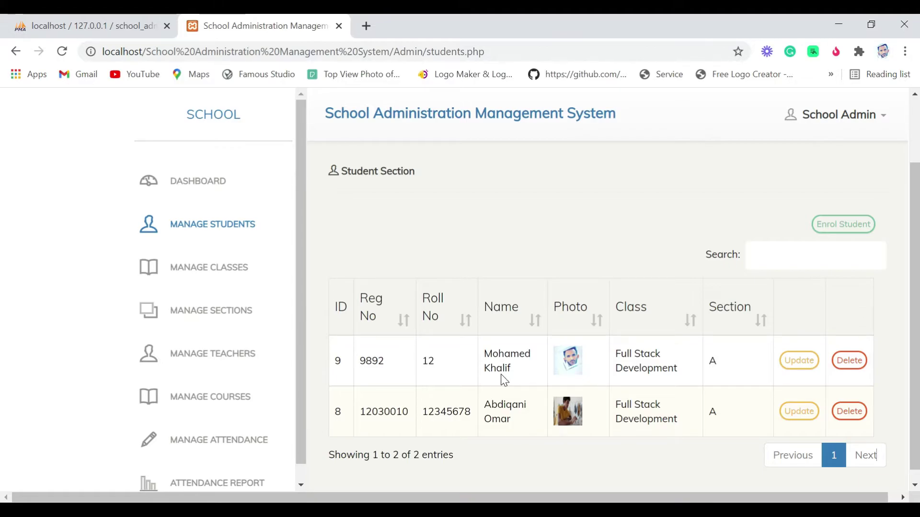
{"action": "left_click", "coordinate": [792, 366]}
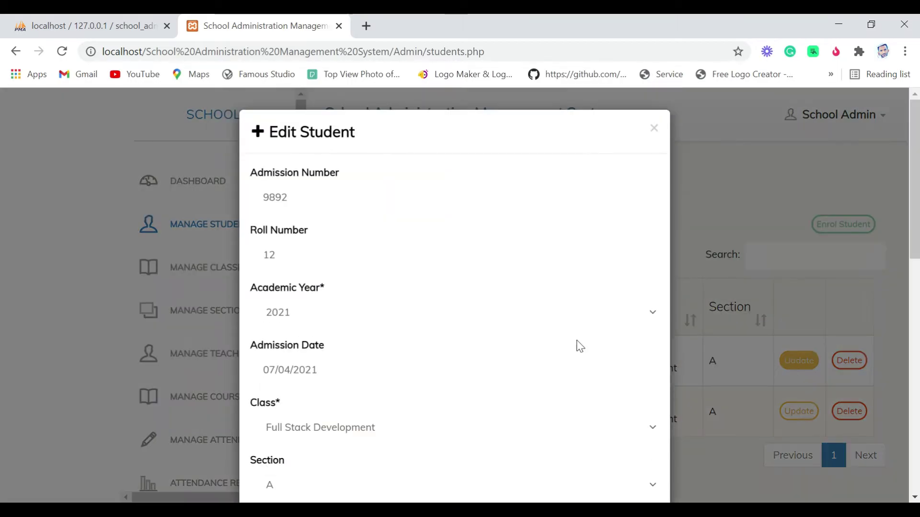
{"action": "scroll", "coordinate": [484, 328], "scroll_direction": "down", "scroll_amount": 10}
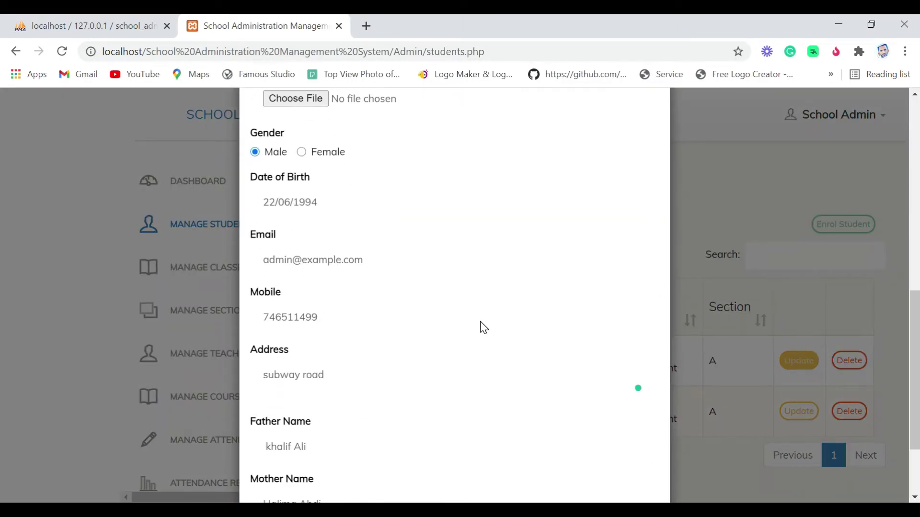
{"action": "left_click", "coordinate": [733, 297]}
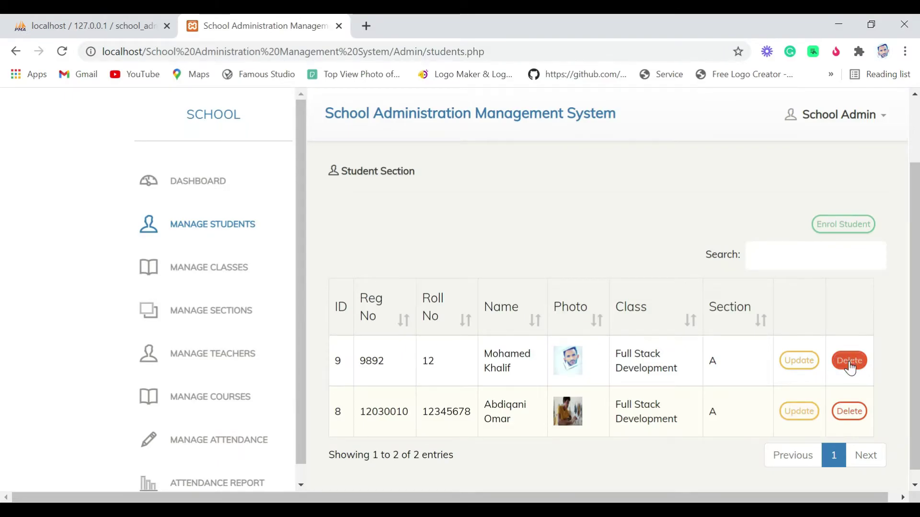
{"action": "left_click", "coordinate": [851, 363]}
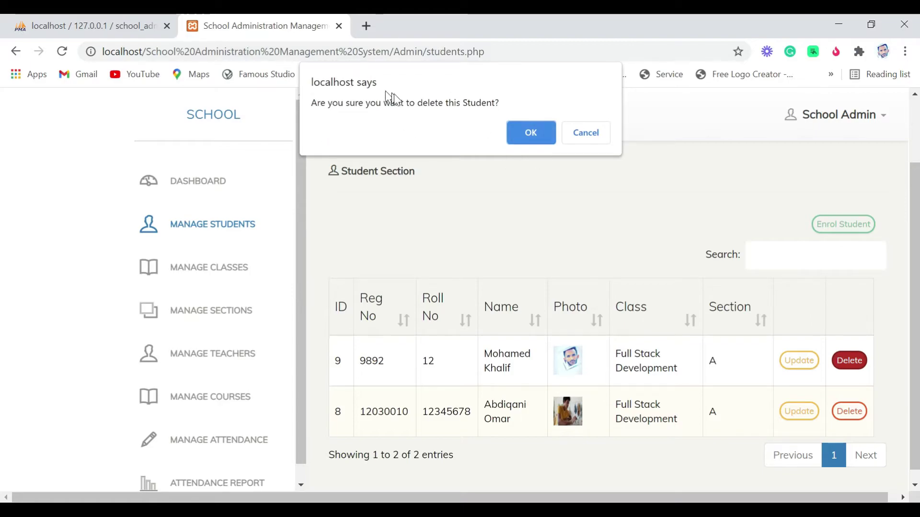
Step: Cancel the delete prompt to keep the student, then switch to phpMyAdmin
{"action": "left_click", "coordinate": [567, 138]}
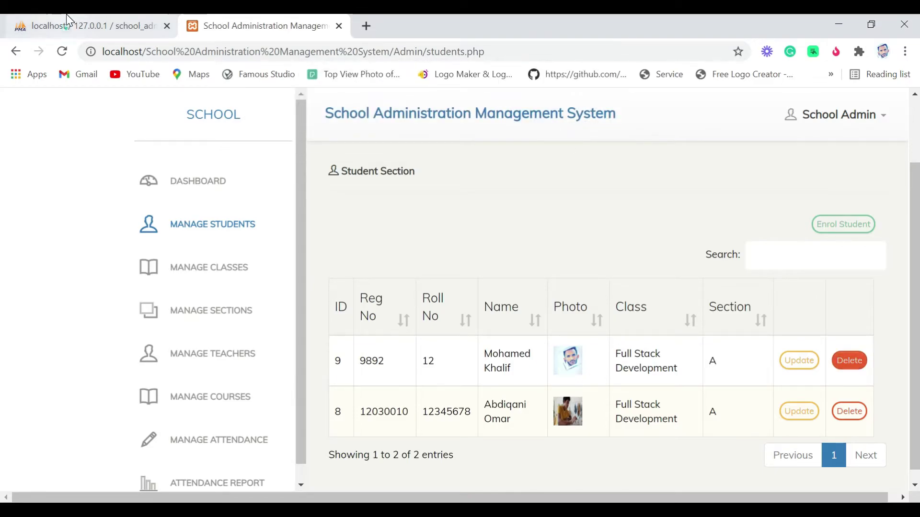
{"action": "left_click", "coordinate": [68, 21]}
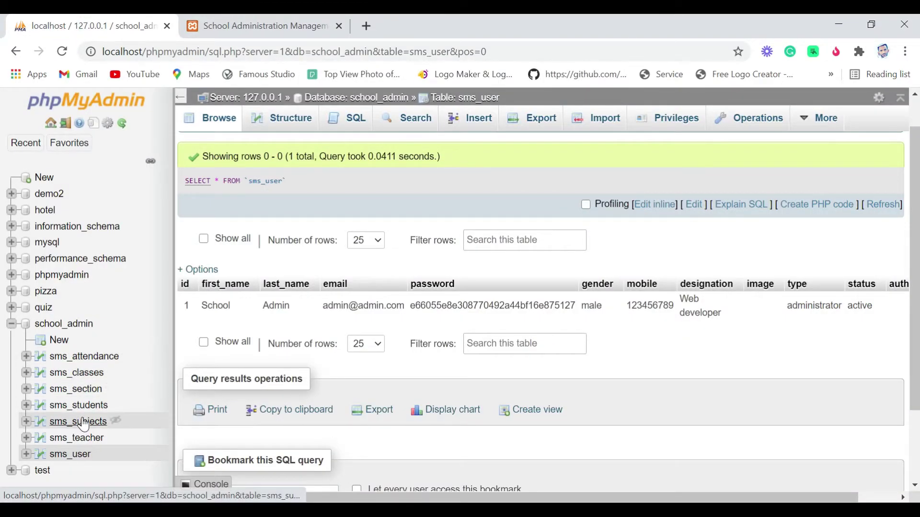
Step: Inspect the two student rows in sms_students, then return to the school's student list
{"action": "left_click", "coordinate": [81, 408]}
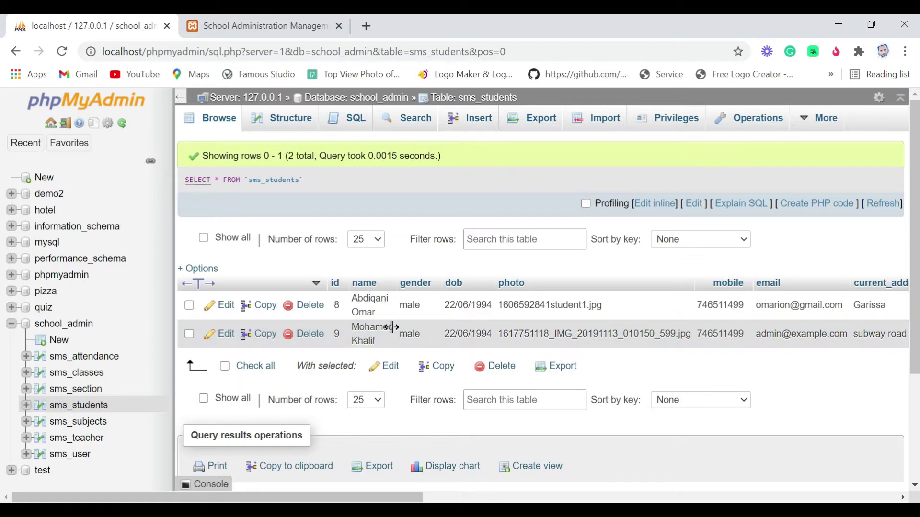
{"action": "scroll", "coordinate": [794, 356], "scroll_direction": "right", "scroll_amount": 3}
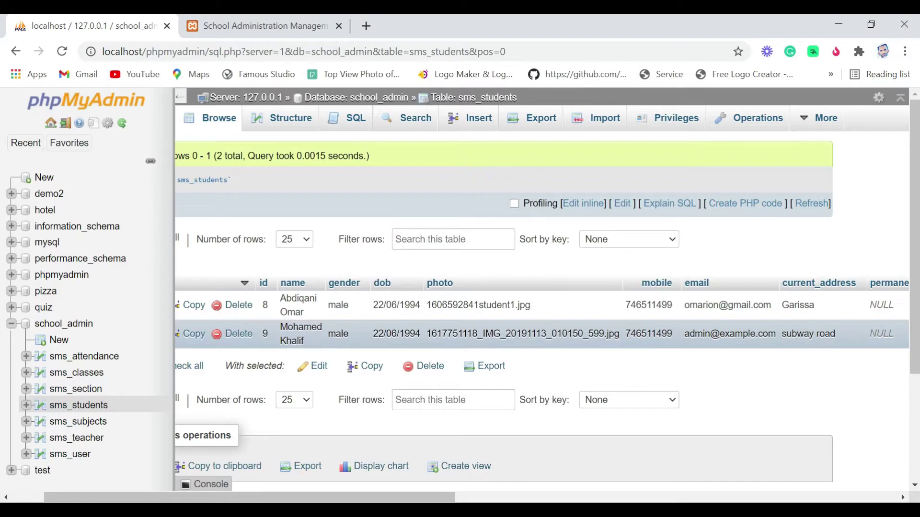
{"action": "scroll", "coordinate": [654, 339], "scroll_direction": "right", "scroll_amount": 10}
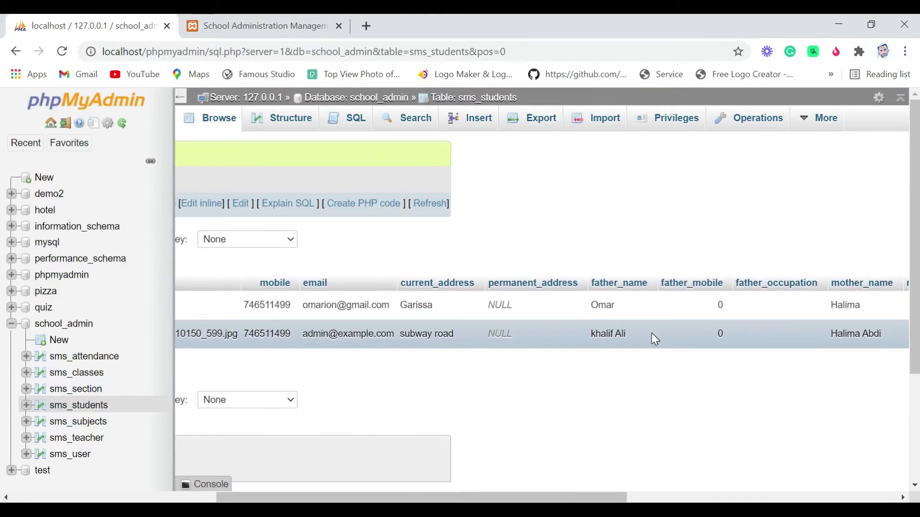
{"action": "scroll", "coordinate": [654, 339], "scroll_direction": "left", "scroll_amount": 12}
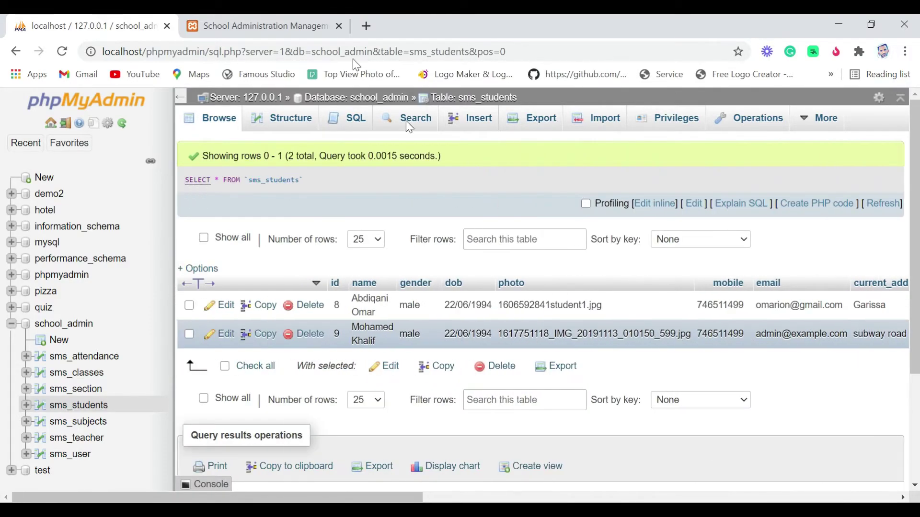
{"action": "left_click", "coordinate": [263, 26]}
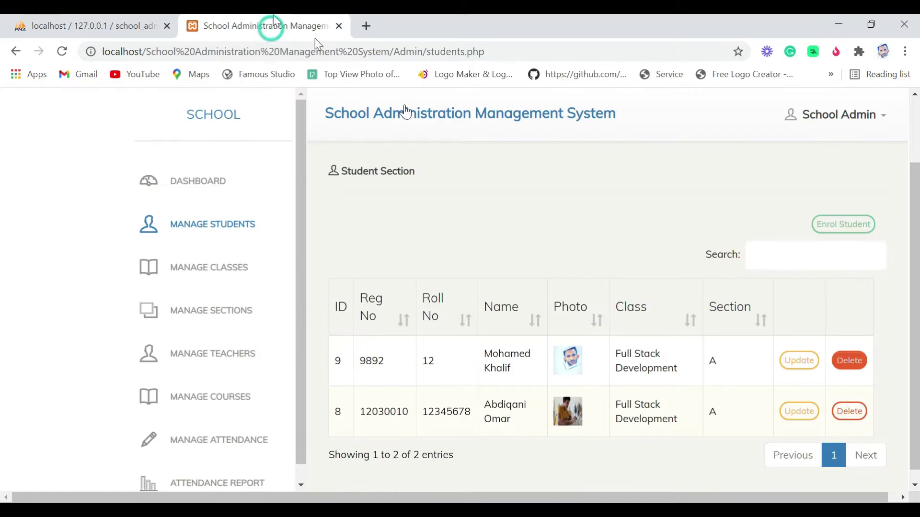
{"action": "left_click", "coordinate": [847, 364]}
Step: Delete student ID 9 and confirm in phpMyAdmin that one student row remains
{"action": "left_click", "coordinate": [530, 133]}
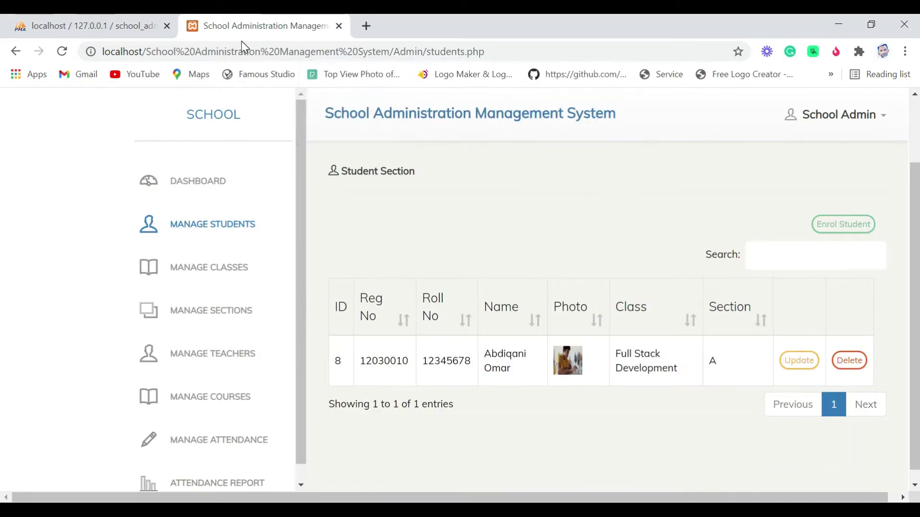
{"action": "left_click", "coordinate": [91, 26]}
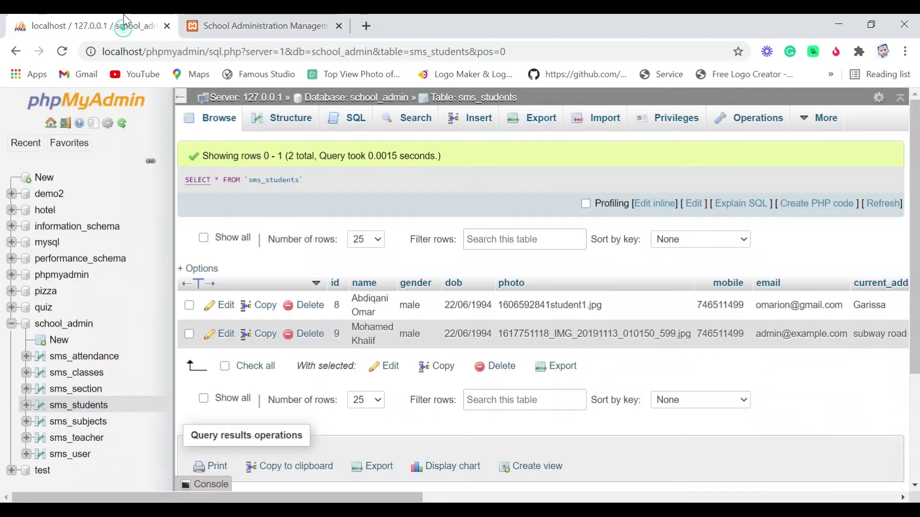
{"action": "left_click", "coordinate": [62, 52]}
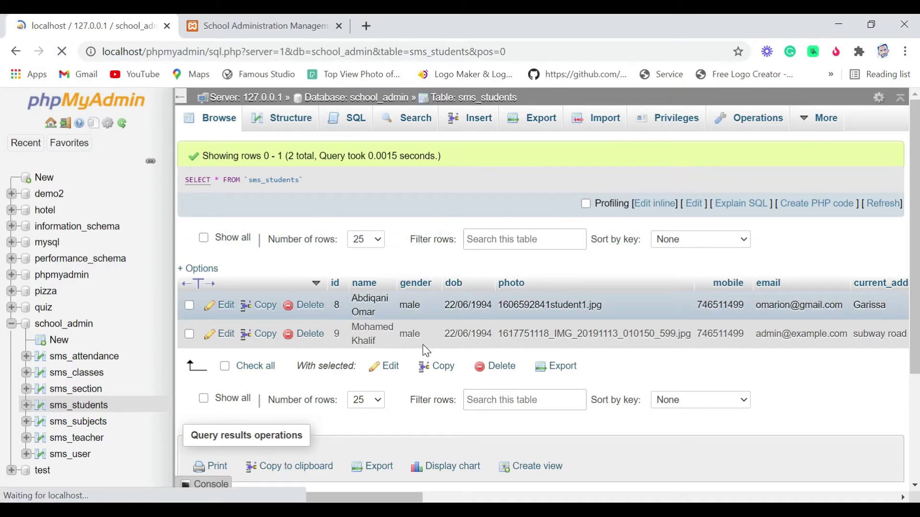
{"action": "scroll", "coordinate": [317, 352], "scroll_direction": "down", "scroll_amount": 1}
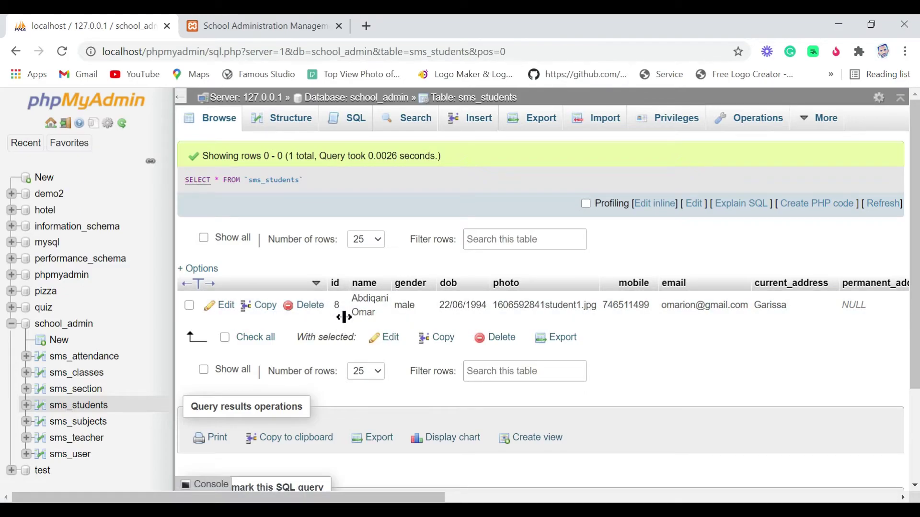
{"action": "left_click", "coordinate": [261, 20]}
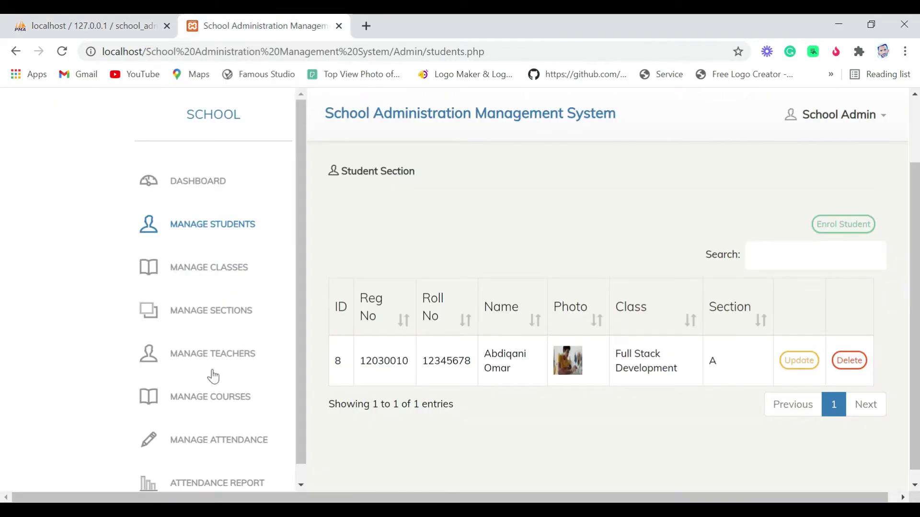
{"action": "left_click", "coordinate": [192, 267]}
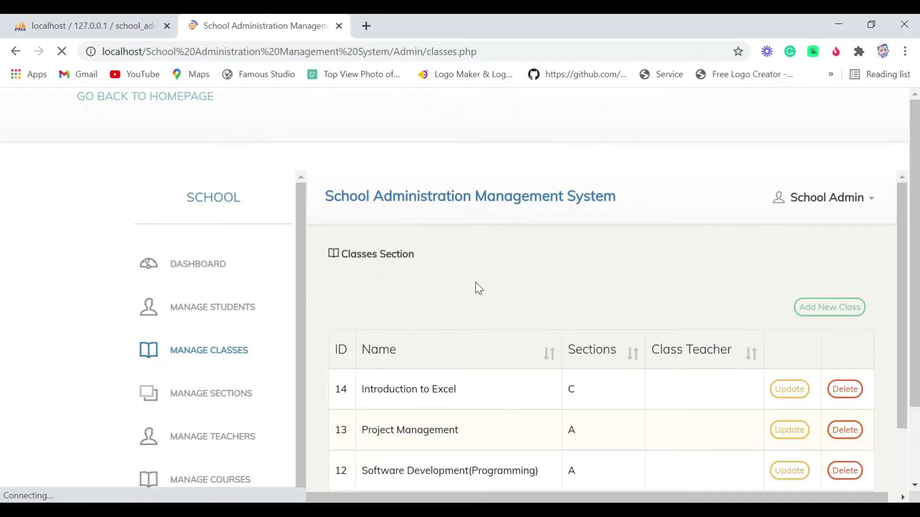
Step: Start a new class named Introduction to Excel
{"action": "scroll", "coordinate": [475, 283], "scroll_direction": "down", "scroll_amount": 4}
{"action": "scroll", "coordinate": [726, 319], "scroll_direction": "up", "scroll_amount": 3}
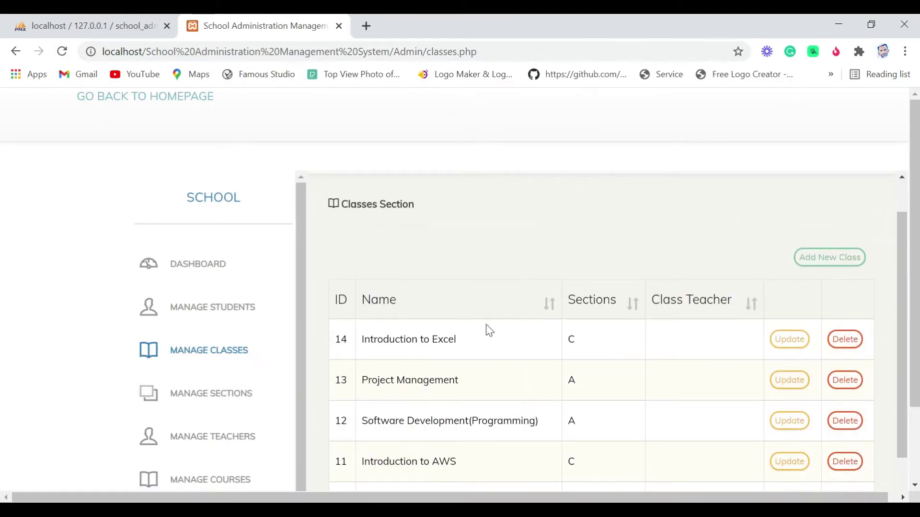
{"action": "scroll", "coordinate": [390, 351], "scroll_direction": "down", "scroll_amount": 2}
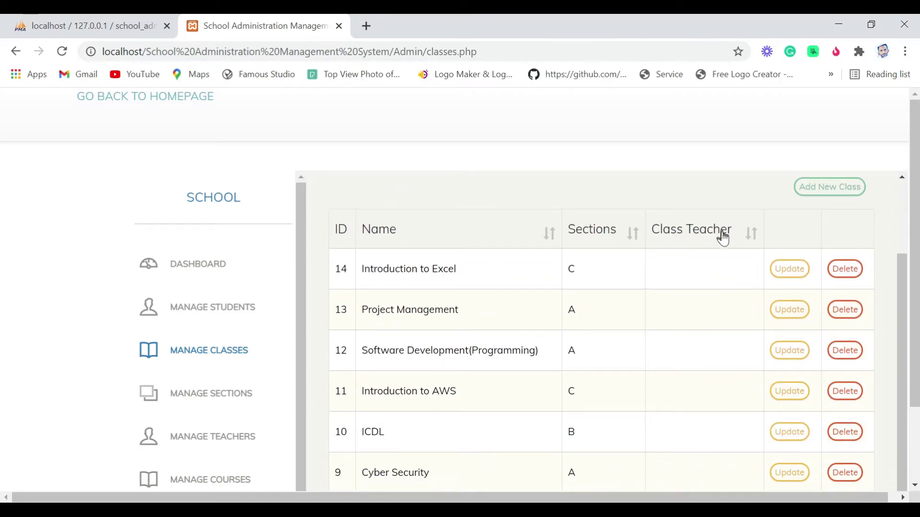
{"action": "left_click", "coordinate": [809, 187]}
{"action": "left_click", "coordinate": [318, 203]}
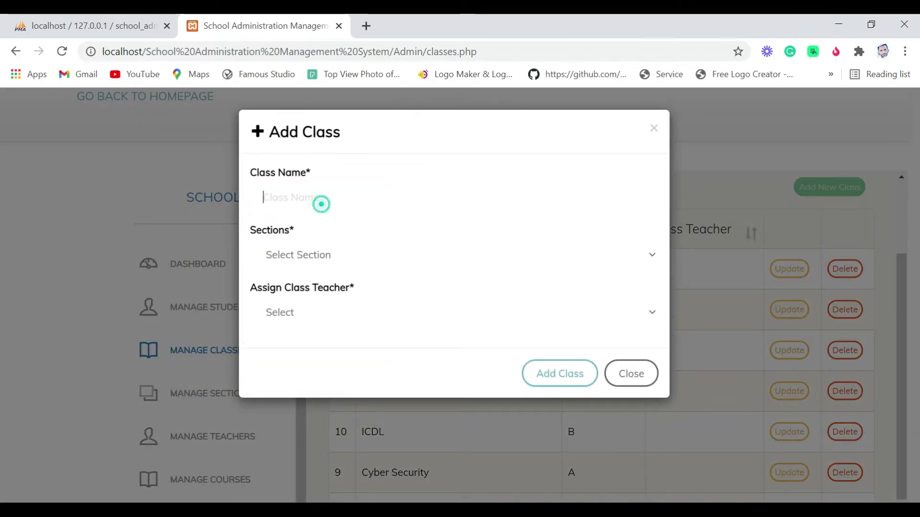
{"action": "left_click", "coordinate": [296, 262]}
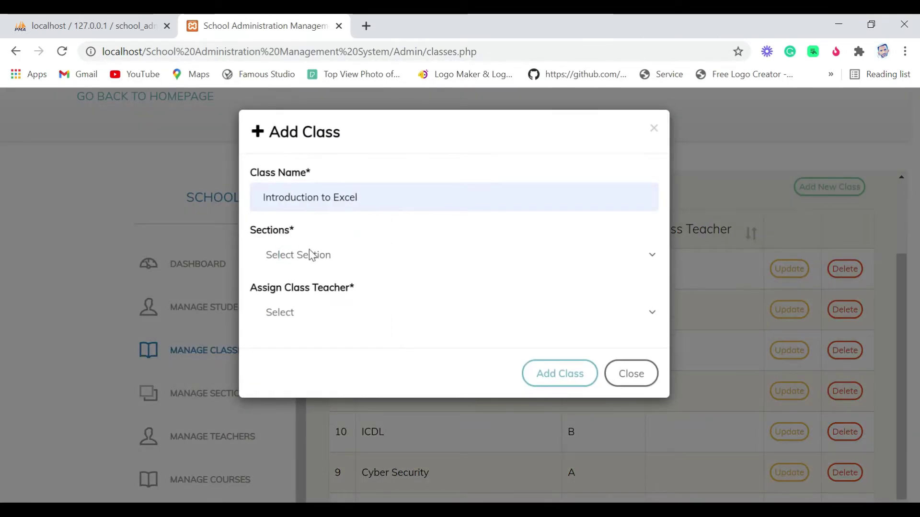
Step: Give the class section A and a class teacher, then add it as class 16
{"action": "left_click", "coordinate": [308, 253]}
{"action": "left_click", "coordinate": [294, 261]}
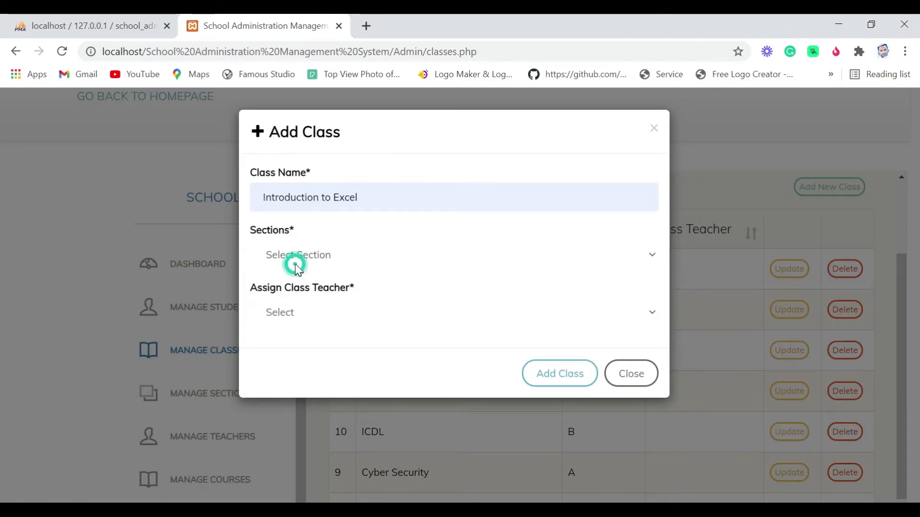
{"action": "left_click", "coordinate": [295, 257]}
{"action": "left_click", "coordinate": [294, 257]}
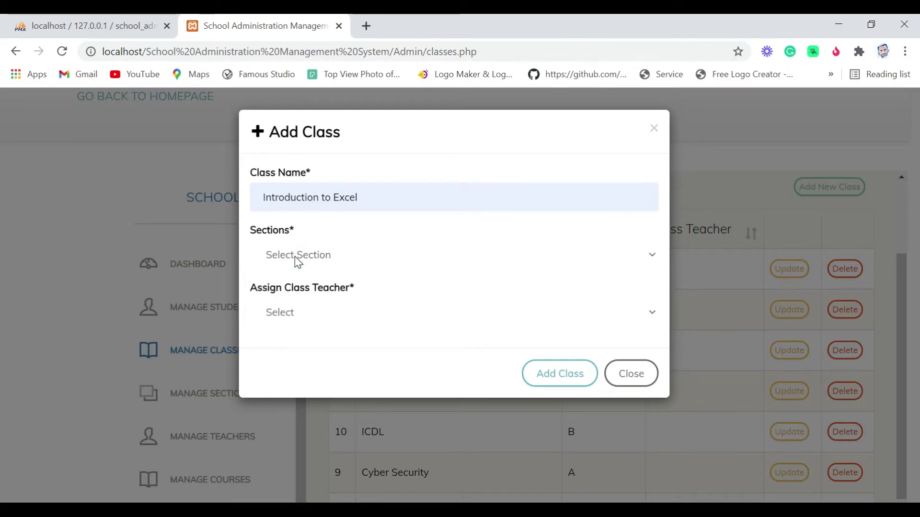
{"action": "left_click", "coordinate": [293, 253]}
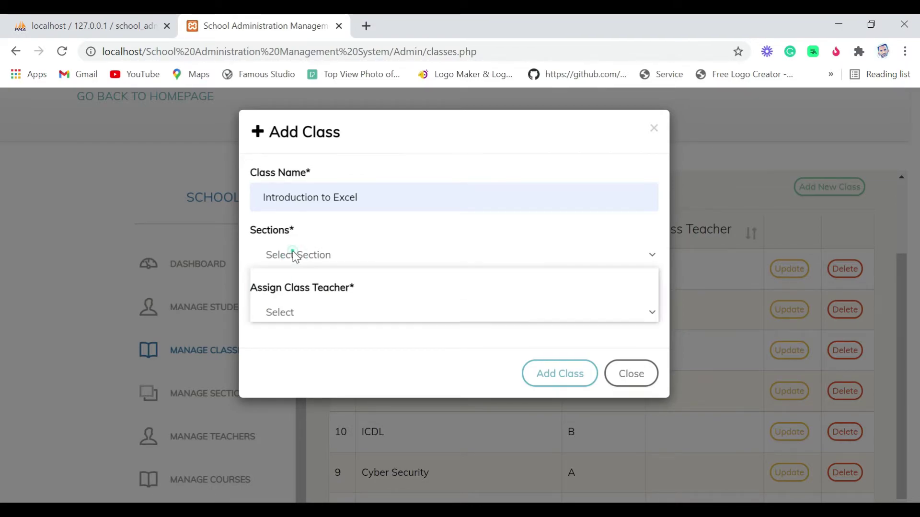
{"action": "left_click", "coordinate": [286, 294]}
{"action": "left_click", "coordinate": [301, 319]}
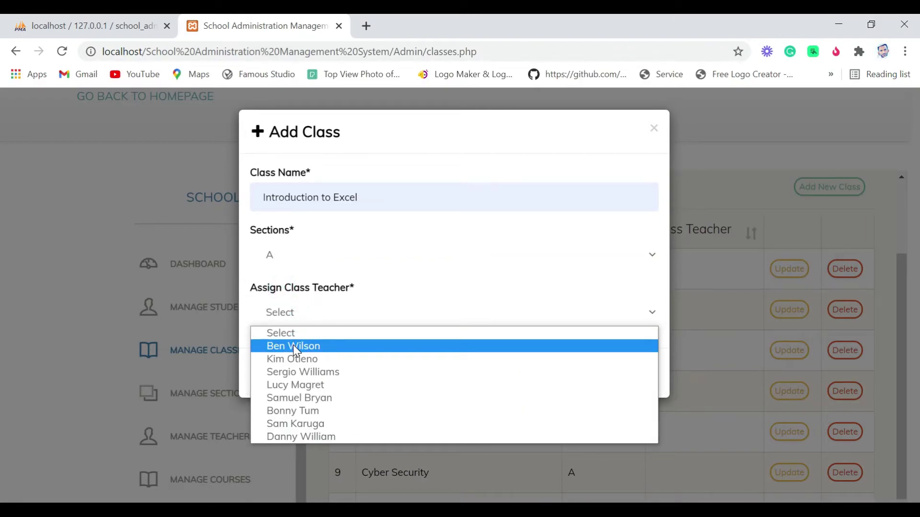
{"action": "left_click", "coordinate": [294, 374]}
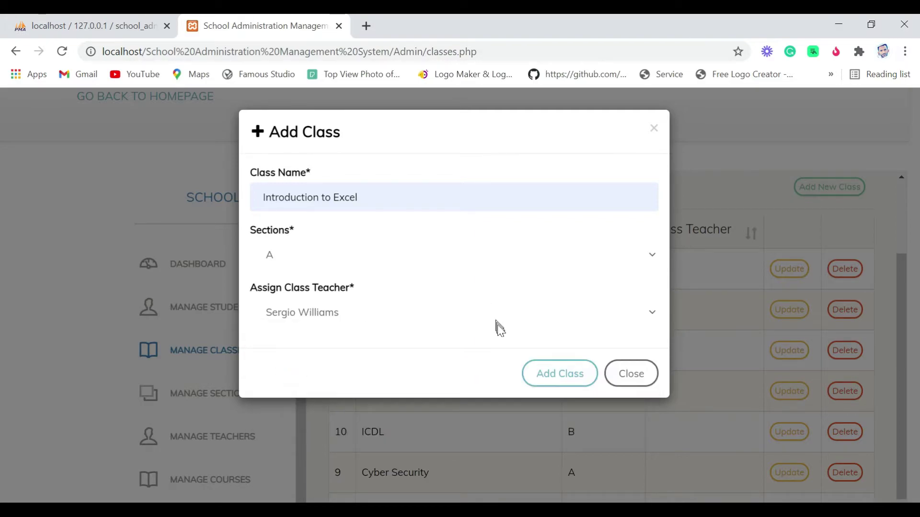
{"action": "left_click", "coordinate": [551, 377]}
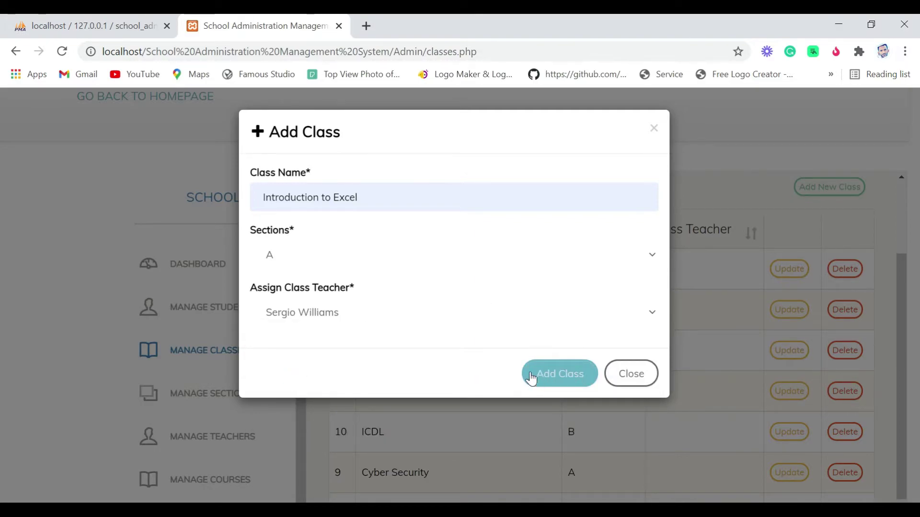
{"action": "left_click", "coordinate": [531, 378]}
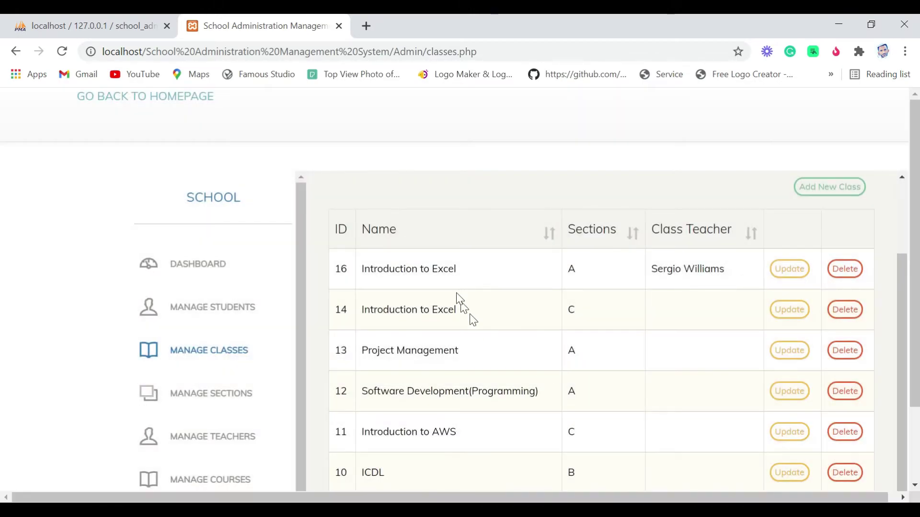
Step: Delete class 16 so the classes list starts with class 14, Introduction to Excel
{"action": "left_click_drag", "start_coordinate": [363, 270], "coordinate": [752, 267]}
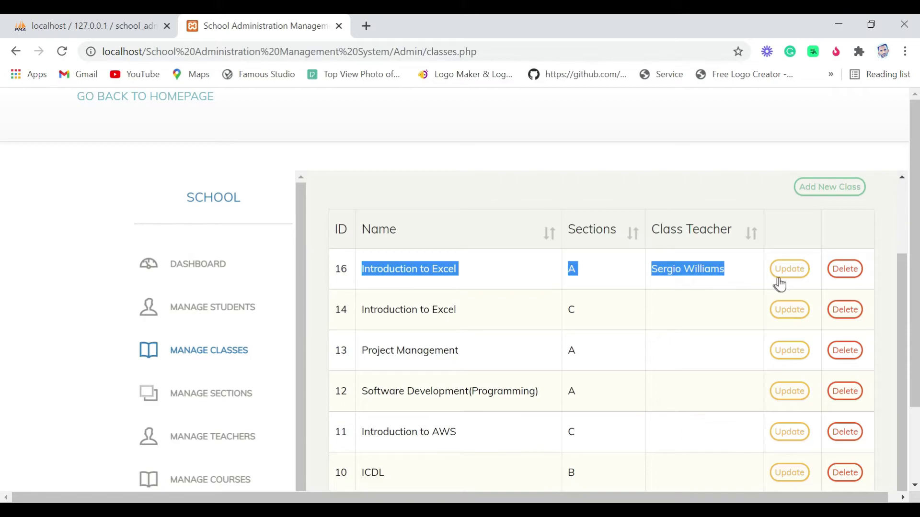
{"action": "left_click", "coordinate": [836, 270]}
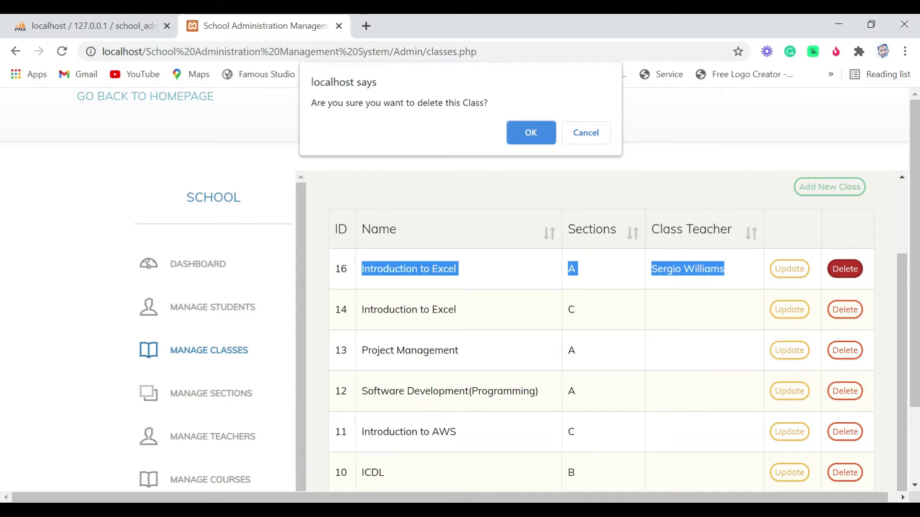
{"action": "left_click", "coordinate": [527, 131]}
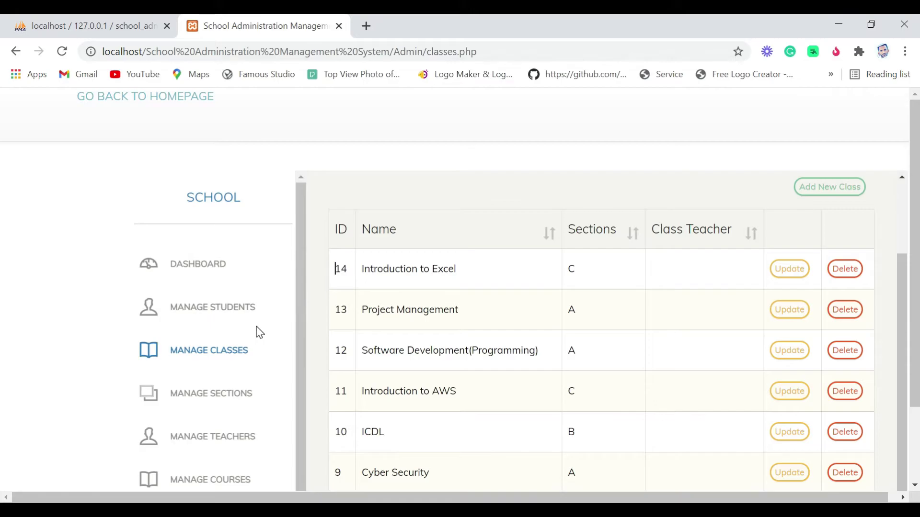
{"action": "scroll", "coordinate": [202, 384], "scroll_direction": "down", "scroll_amount": 1}
{"action": "left_click", "coordinate": [220, 381]}
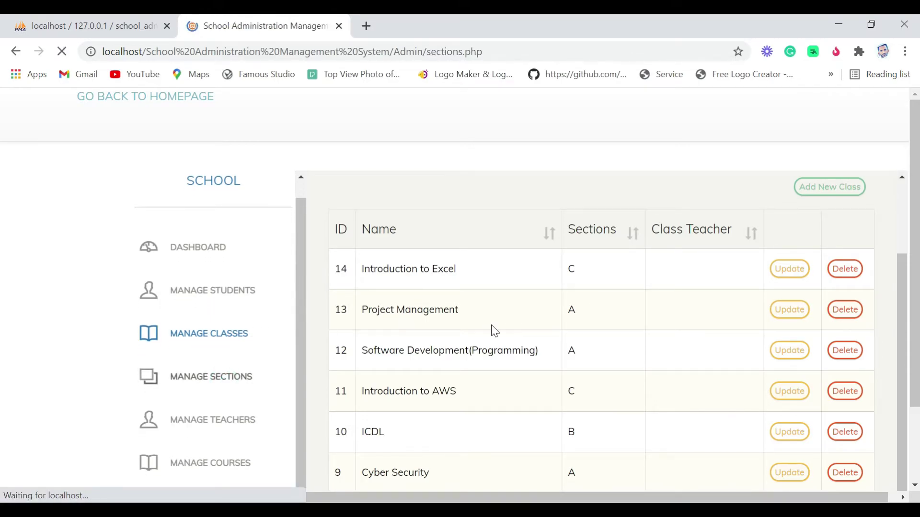
Step: Add a new section named D
{"action": "scroll", "coordinate": [491, 326], "scroll_direction": "down", "scroll_amount": 2}
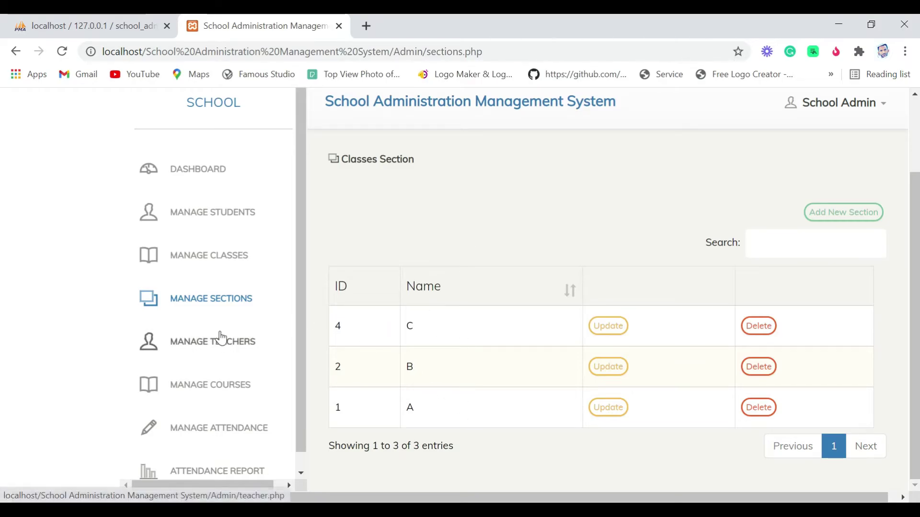
{"action": "left_click", "coordinate": [821, 216]}
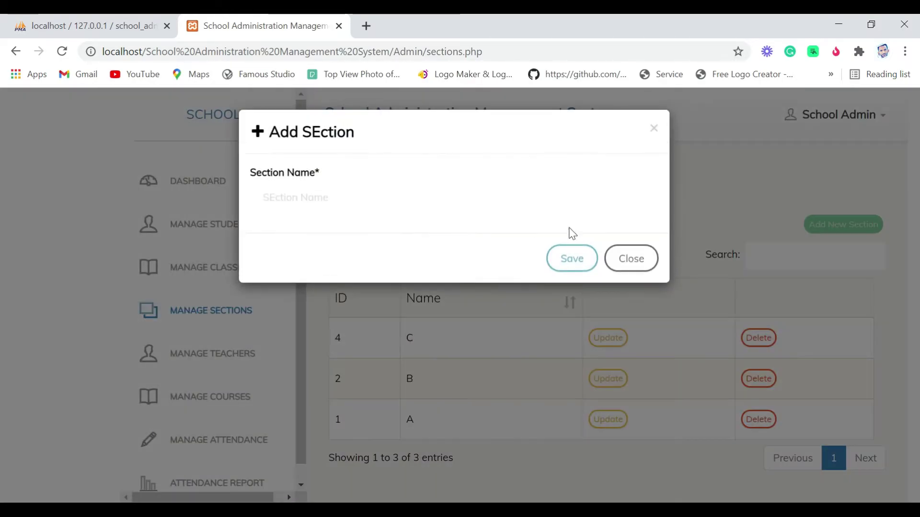
{"action": "left_click", "coordinate": [524, 198]}
{"action": "left_click", "coordinate": [299, 235]}
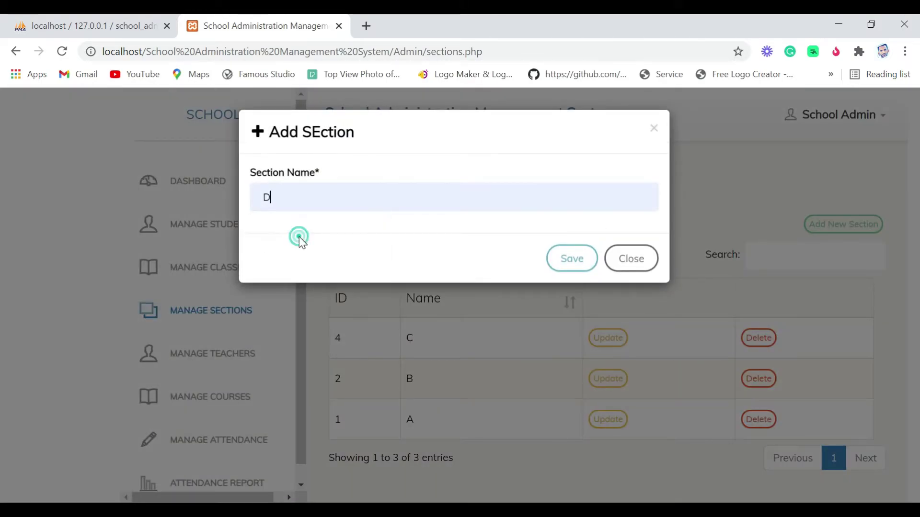
{"action": "left_click", "coordinate": [572, 259]}
Step: Rename section D to F, then delete it so only sections A–C remain
{"action": "scroll", "coordinate": [662, 325], "scroll_direction": "down", "scroll_amount": 1}
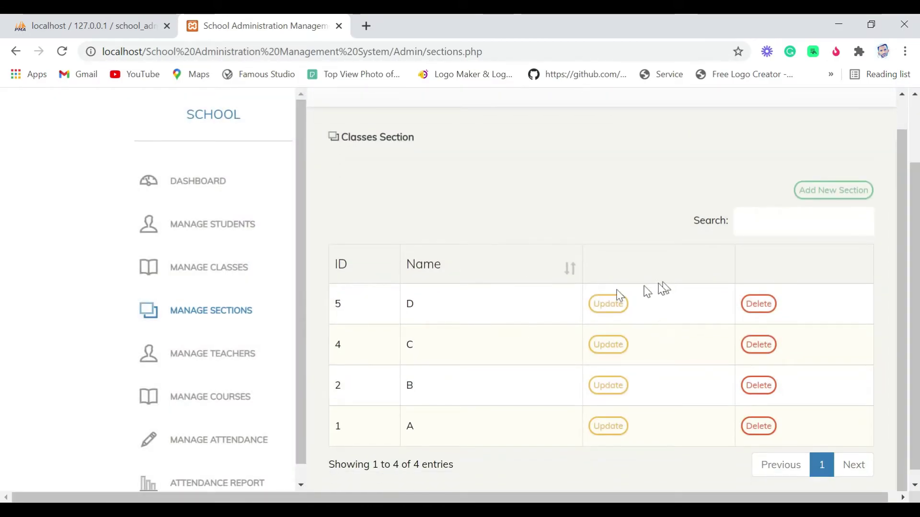
{"action": "left_click", "coordinate": [607, 304]}
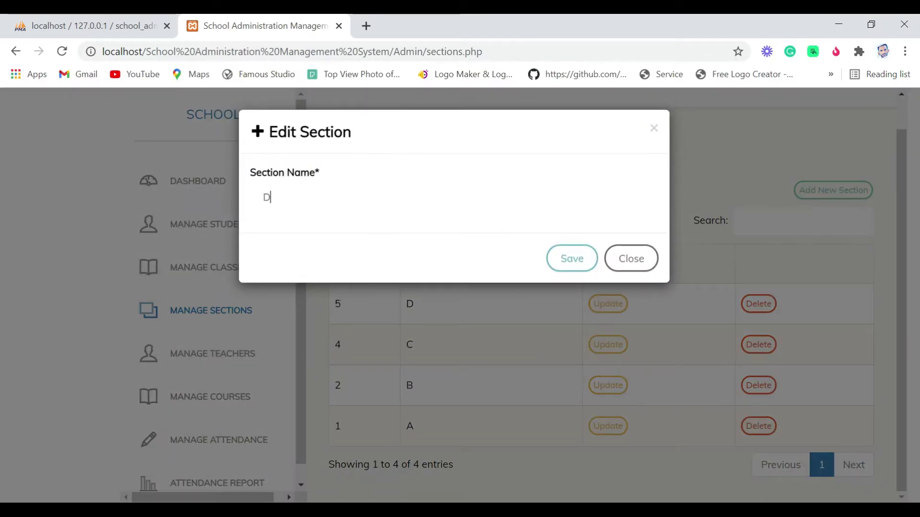
{"action": "type", "text": "F"}
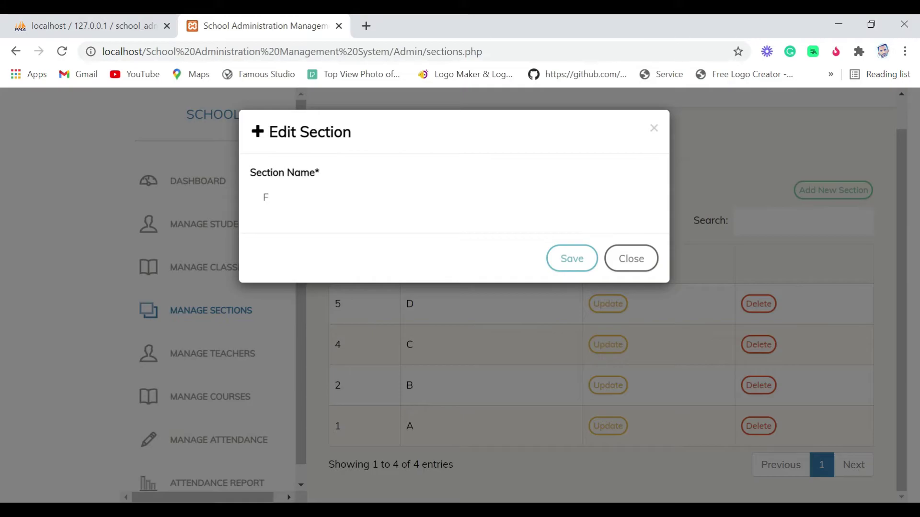
{"action": "left_click", "coordinate": [569, 261]}
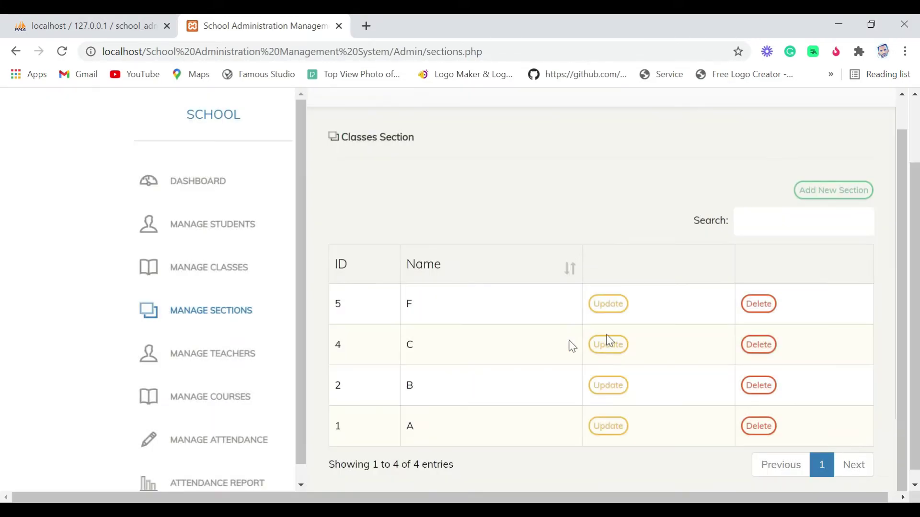
{"action": "left_click", "coordinate": [756, 305]}
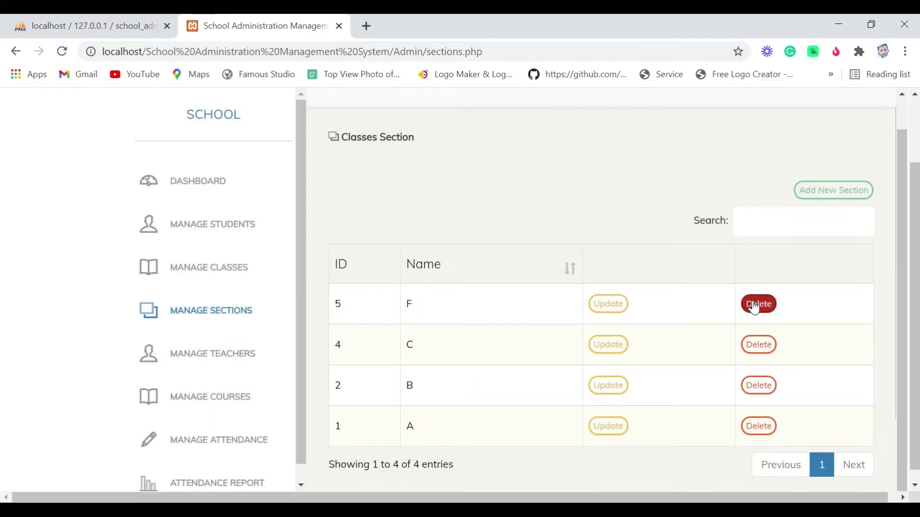
{"action": "left_click", "coordinate": [529, 130]}
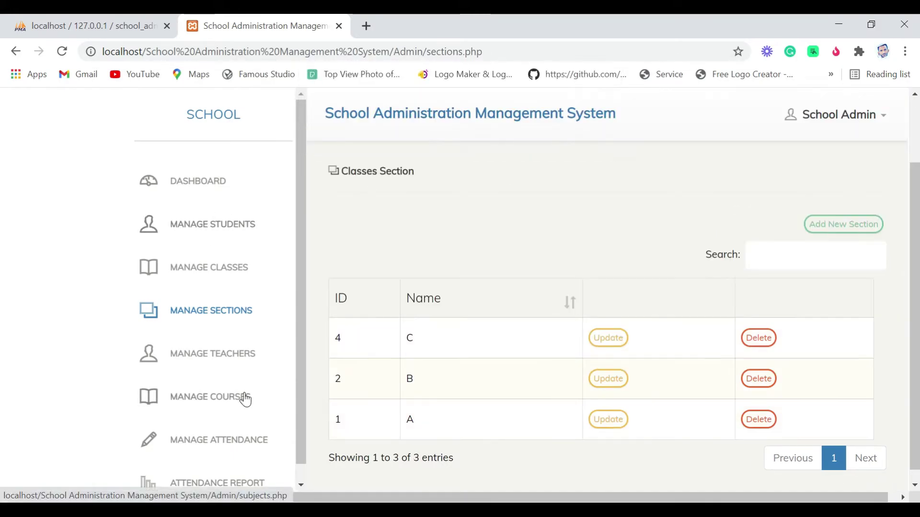
{"action": "left_click", "coordinate": [221, 356]}
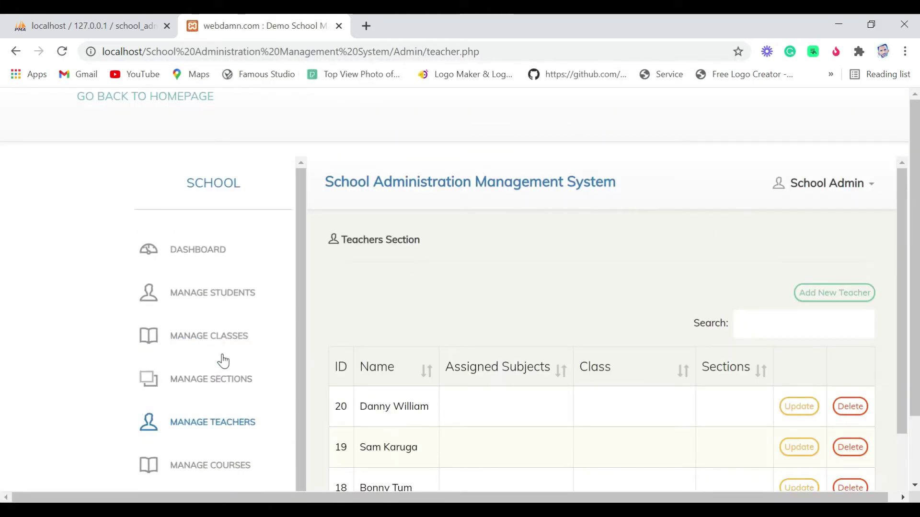
Step: Add a new teacher, choosing the name from the Teacher Name autofill suggestions
{"action": "scroll", "coordinate": [224, 360], "scroll_direction": "down", "scroll_amount": 1}
{"action": "scroll", "coordinate": [559, 364], "scroll_direction": "down", "scroll_amount": 3}
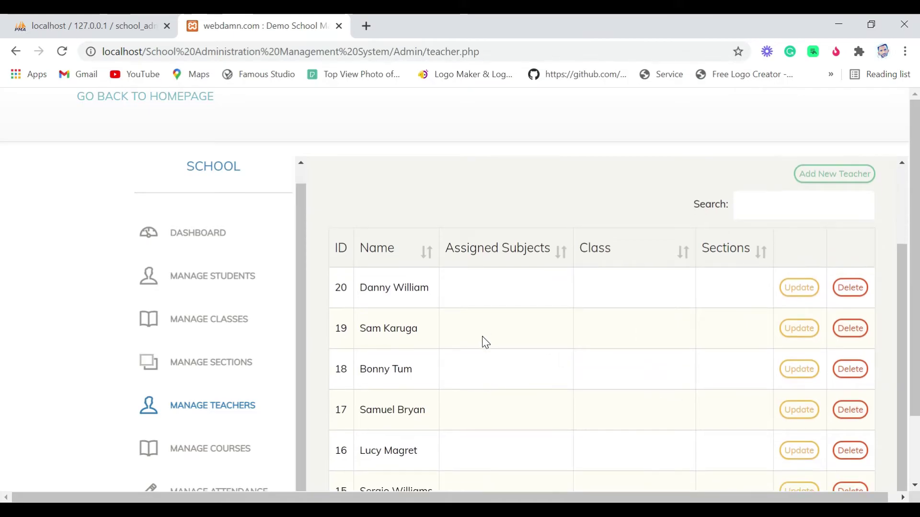
{"action": "scroll", "coordinate": [482, 337], "scroll_direction": "down", "scroll_amount": 2}
{"action": "scroll", "coordinate": [356, 417], "scroll_direction": "down", "scroll_amount": 2}
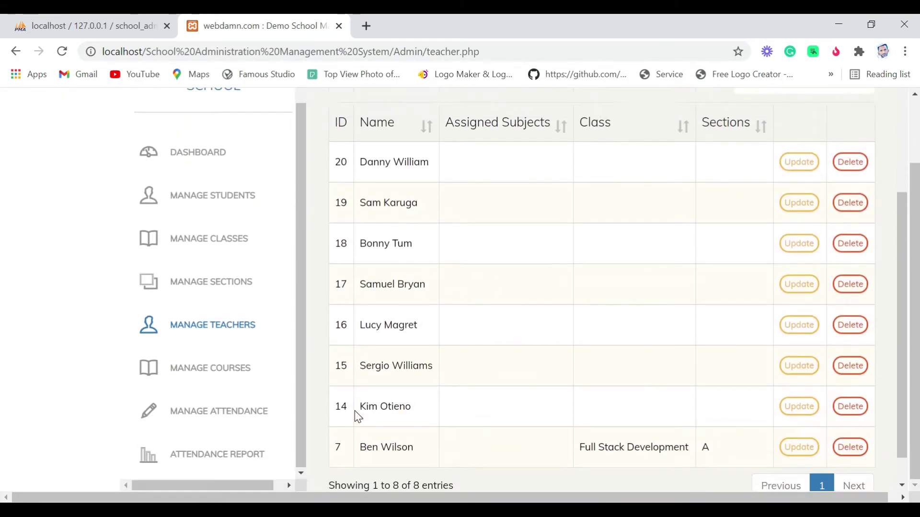
{"action": "scroll", "coordinate": [355, 411], "scroll_direction": "up", "scroll_amount": 1}
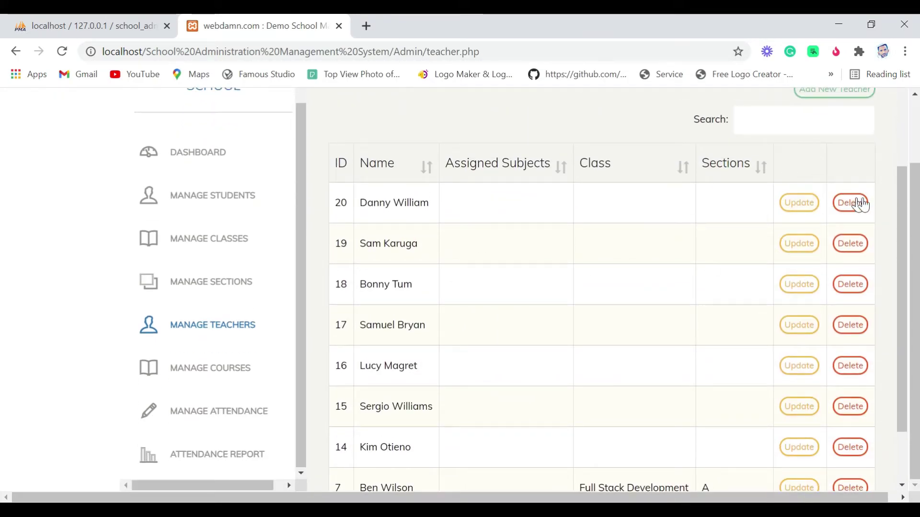
{"action": "scroll", "coordinate": [786, 187], "scroll_direction": "up", "scroll_amount": 3}
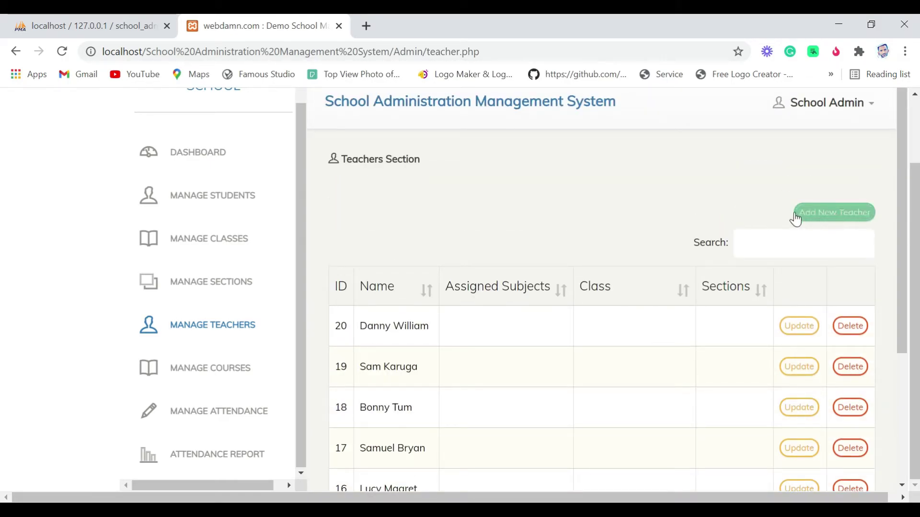
{"action": "left_click", "coordinate": [836, 217]}
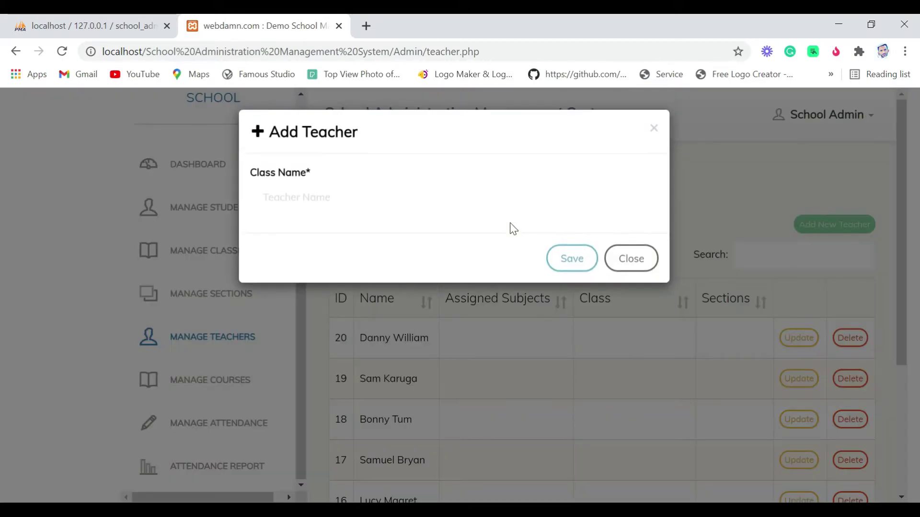
{"action": "left_click", "coordinate": [323, 199]}
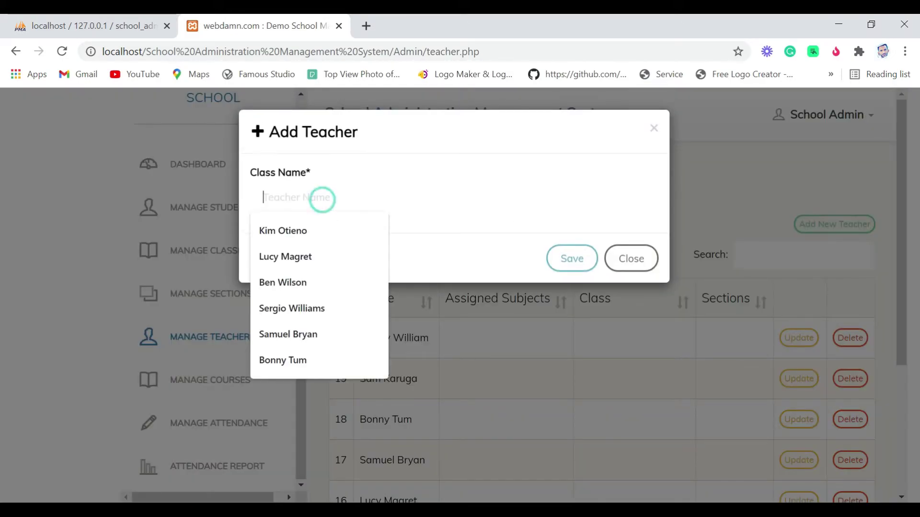
{"action": "left_click", "coordinate": [299, 231]}
{"action": "left_click", "coordinate": [577, 257]}
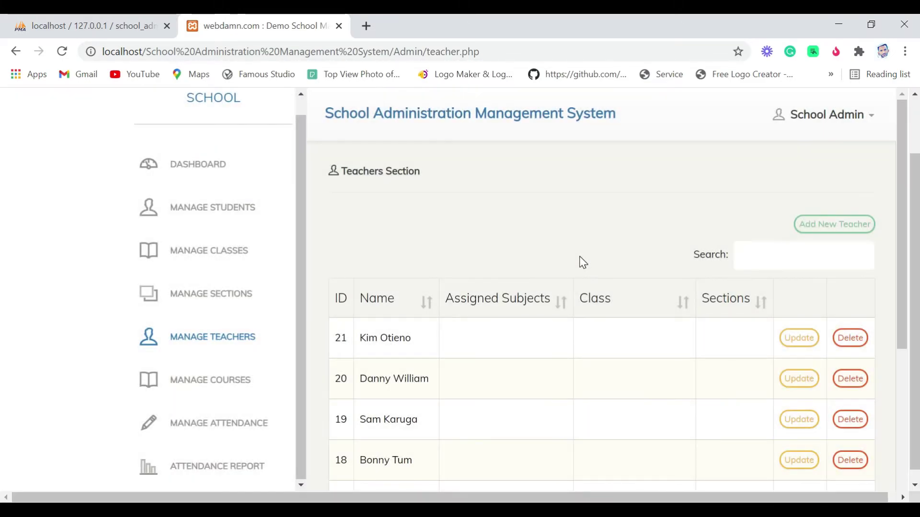
Step: Check the new teacher row, ID 21, at the top of the teachers list
{"action": "scroll", "coordinate": [373, 266], "scroll_direction": "down", "scroll_amount": 3}
{"action": "left_click_drag", "start_coordinate": [411, 221], "coordinate": [330, 212]}
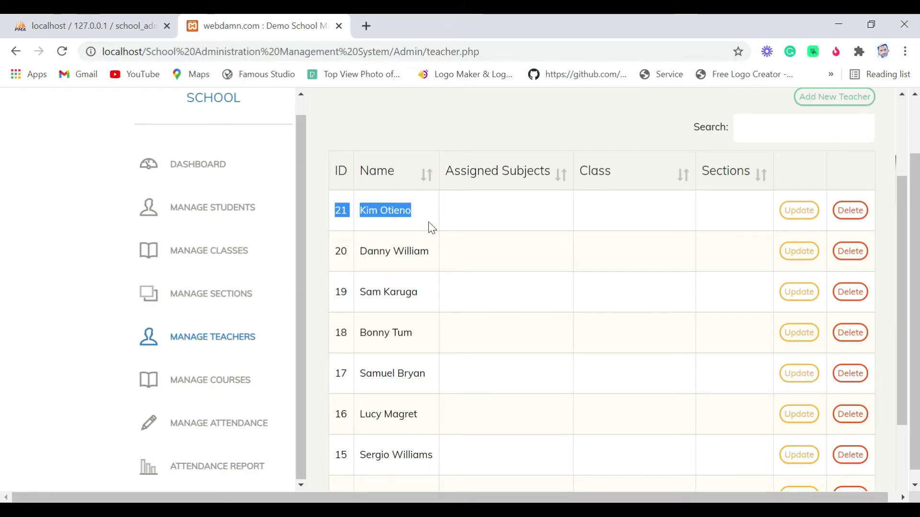
{"action": "left_click", "coordinate": [464, 213]}
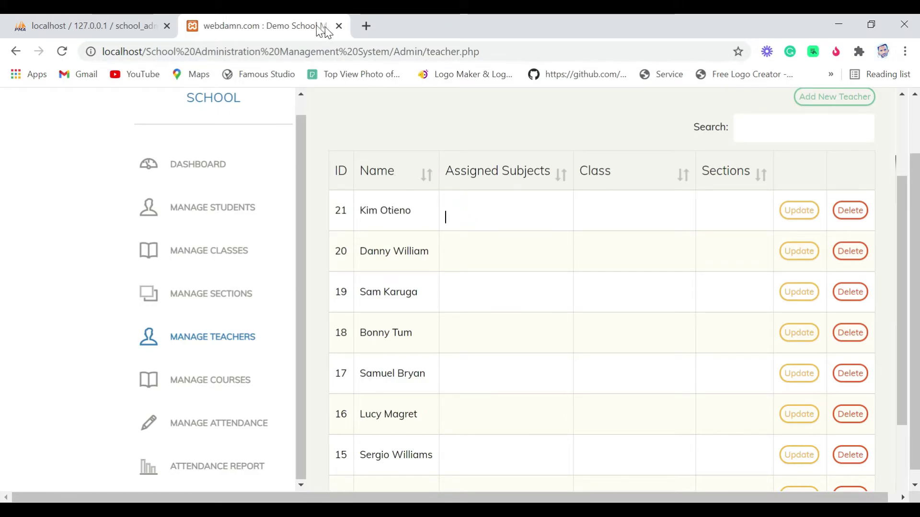
{"action": "left_click", "coordinate": [110, 24]}
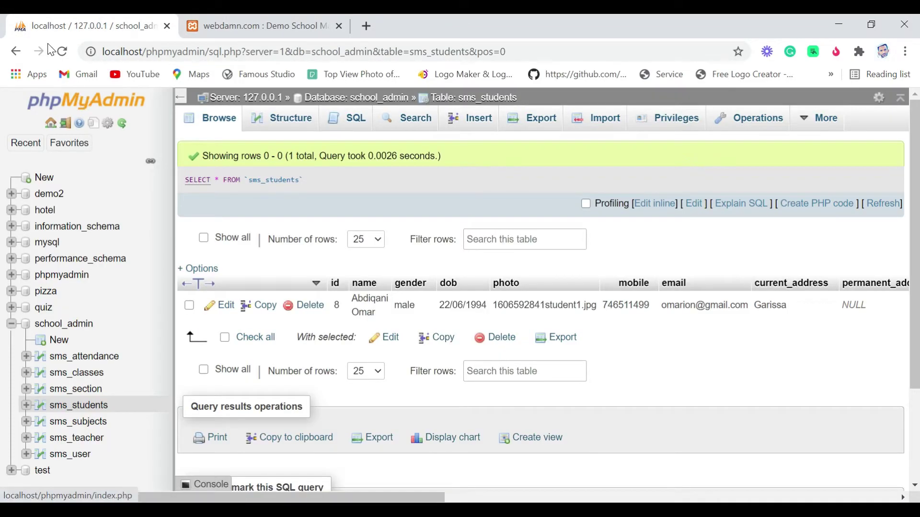
Step: Reload the sms_students results in phpMyAdmin, then show the school system's courses page
{"action": "left_click", "coordinate": [62, 51]}
{"action": "left_click", "coordinate": [260, 17]}
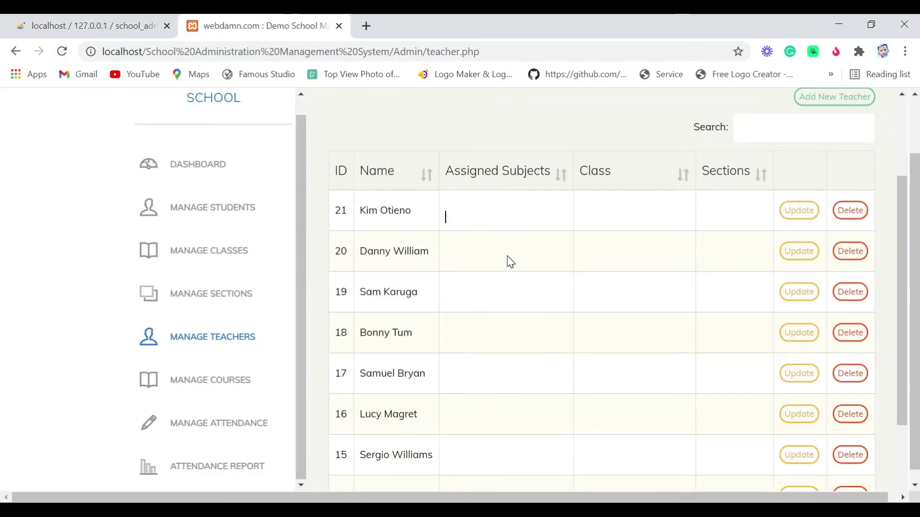
{"action": "left_click", "coordinate": [97, 20]}
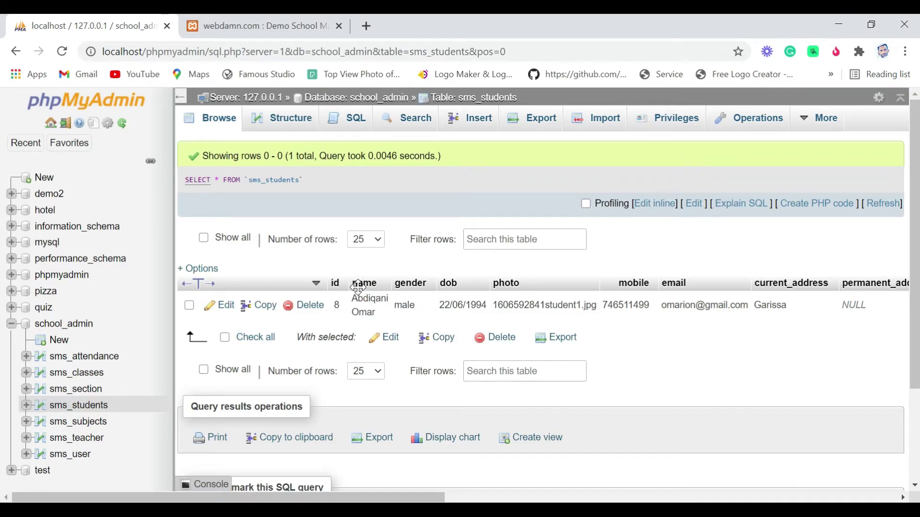
{"action": "left_click", "coordinate": [287, 21]}
{"action": "scroll", "coordinate": [226, 262], "scroll_direction": "down", "scroll_amount": 1}
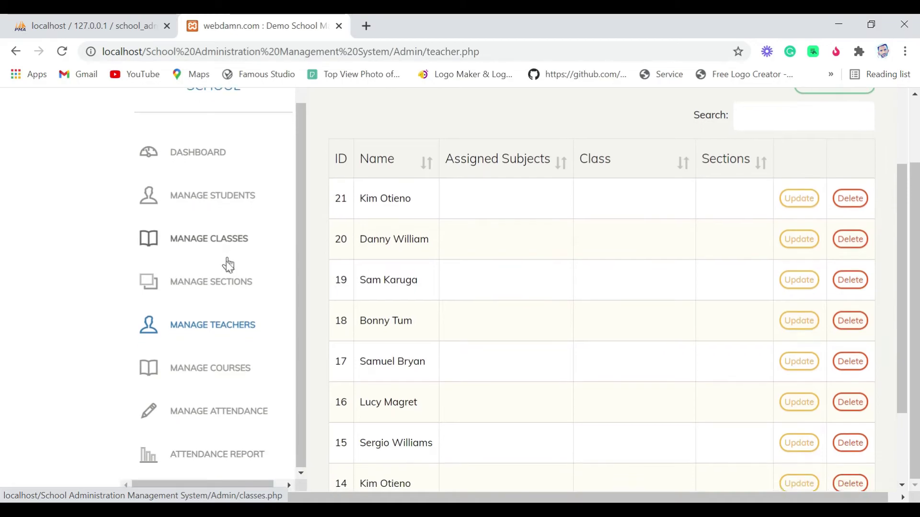
{"action": "left_click", "coordinate": [199, 377]}
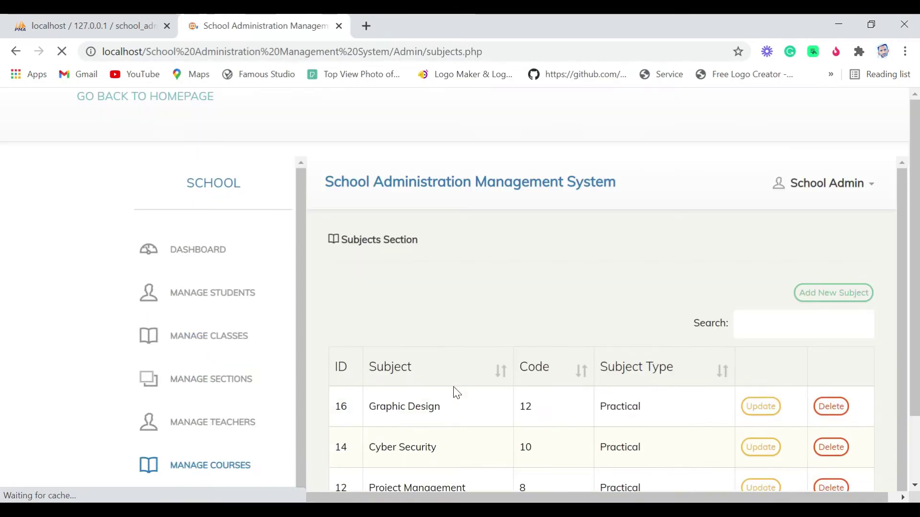
{"action": "scroll", "coordinate": [652, 388], "scroll_direction": "down", "scroll_amount": 1}
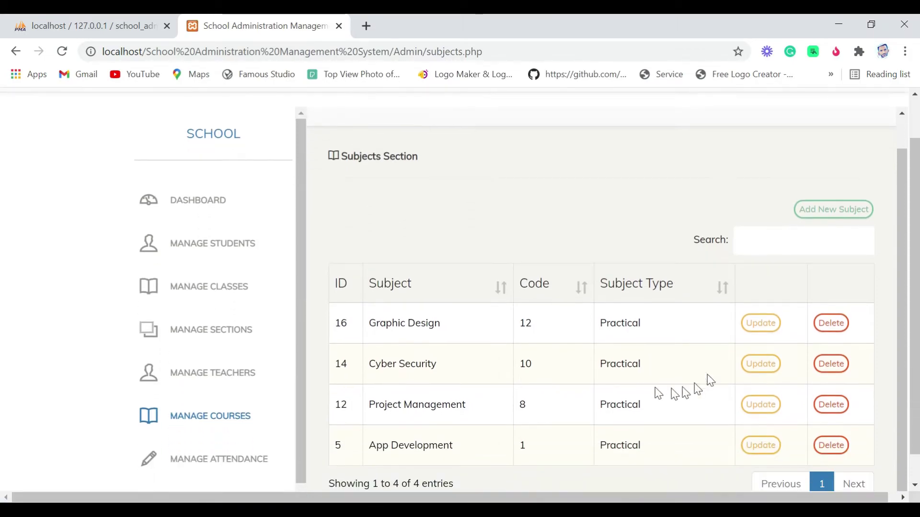
{"action": "scroll", "coordinate": [475, 341], "scroll_direction": "down", "scroll_amount": 1}
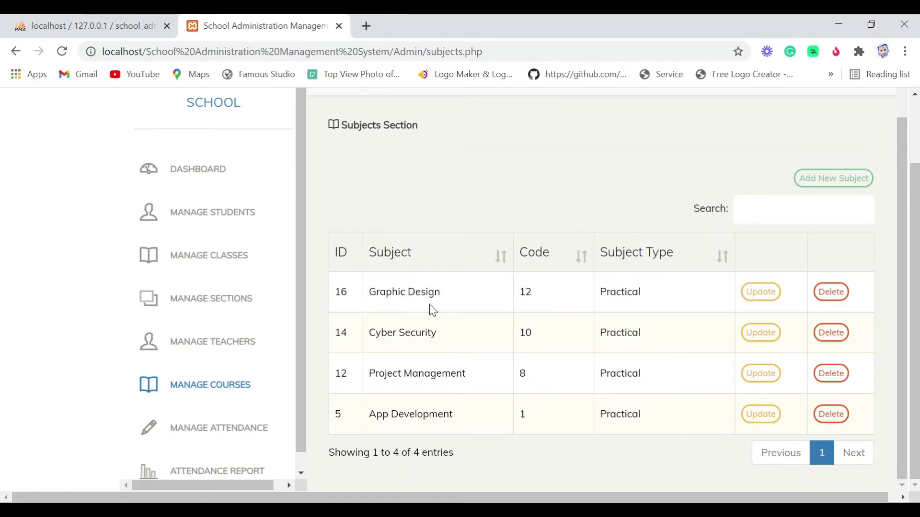
{"action": "left_click", "coordinate": [823, 185]}
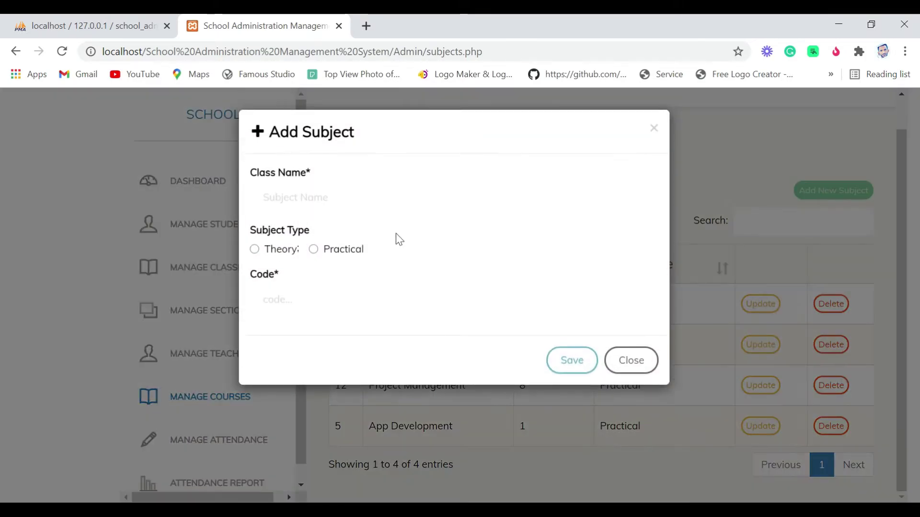
{"action": "left_click", "coordinate": [255, 249]}
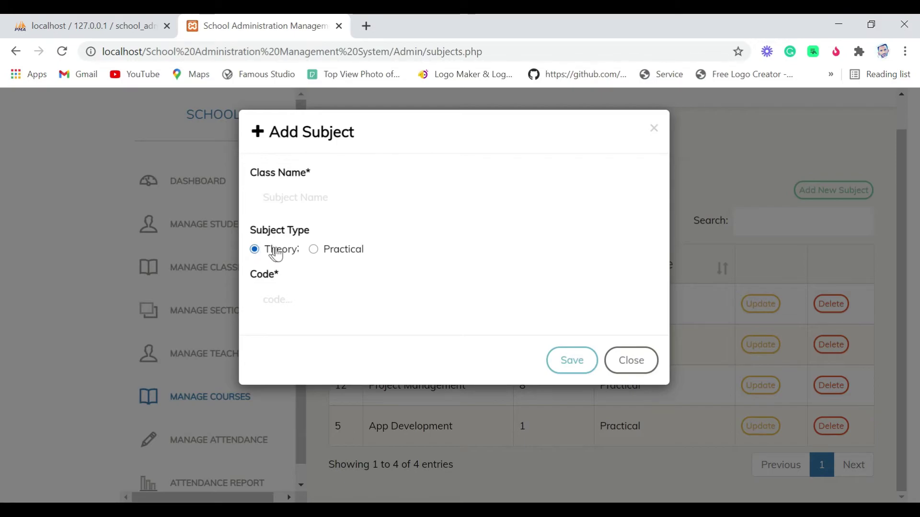
{"action": "left_click", "coordinate": [314, 249]}
{"action": "left_click", "coordinate": [257, 249]}
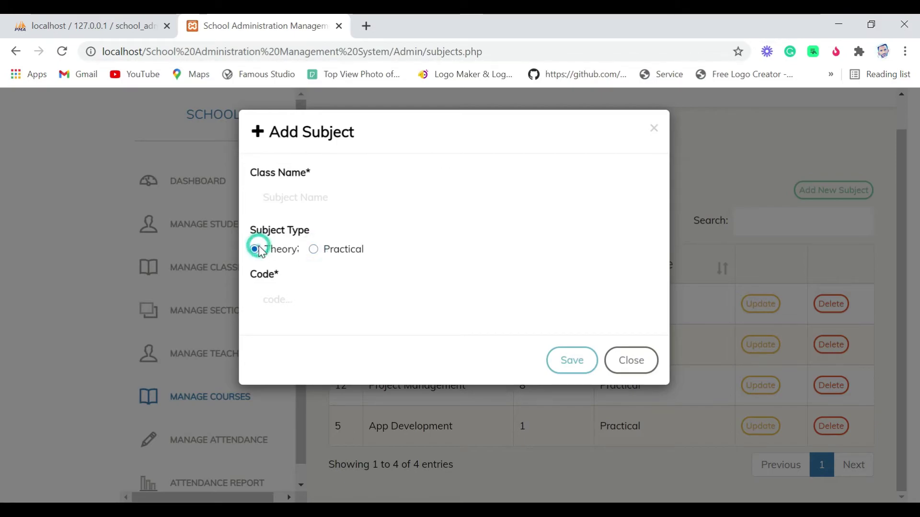
{"action": "left_click", "coordinate": [313, 255]}
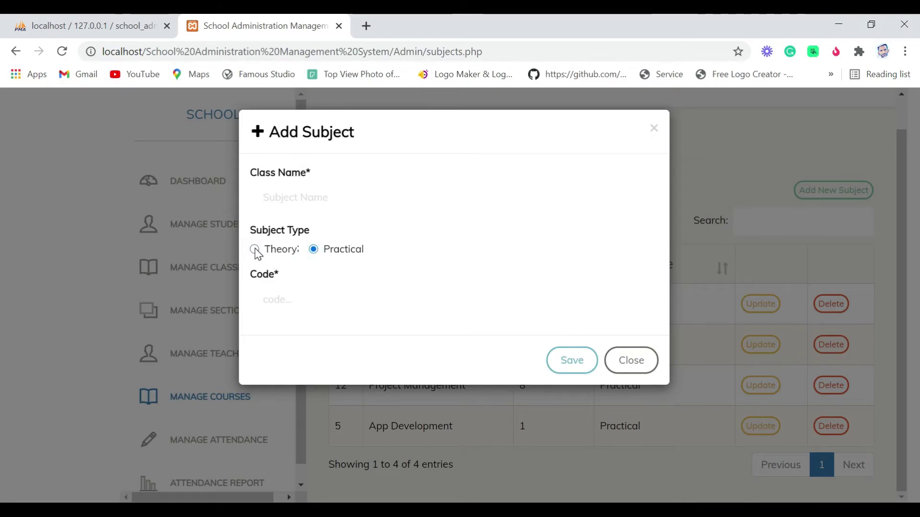
{"action": "left_click", "coordinate": [282, 290]}
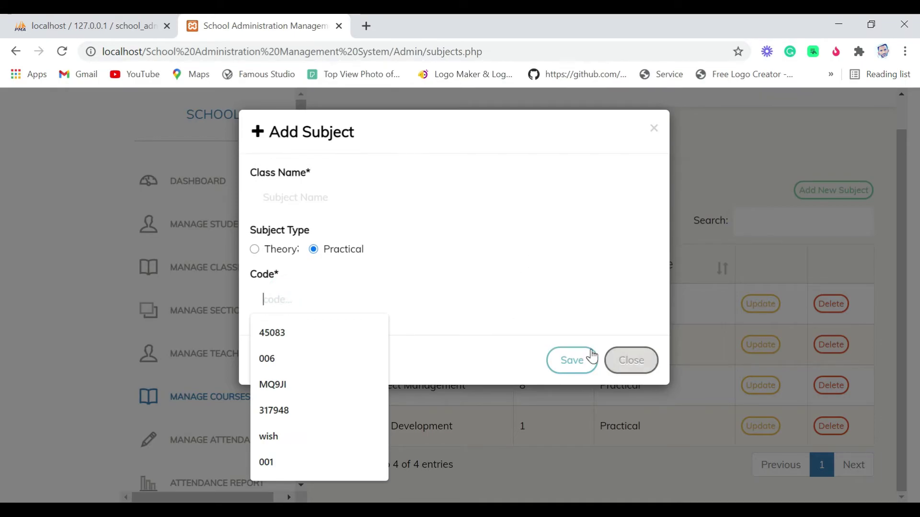
{"action": "left_click", "coordinate": [631, 361]}
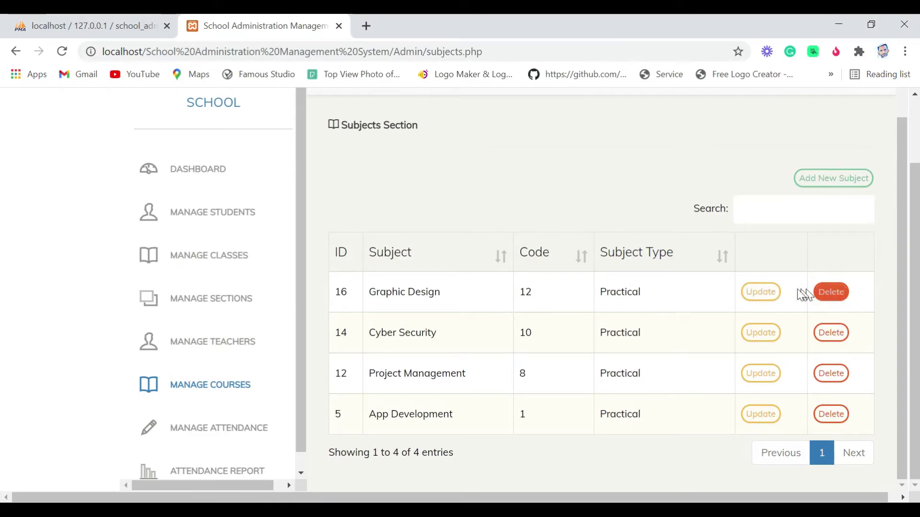
Step: Change Graphic Design's subject type to Theory and check it in the Subject Type column
{"action": "left_click", "coordinate": [767, 295]}
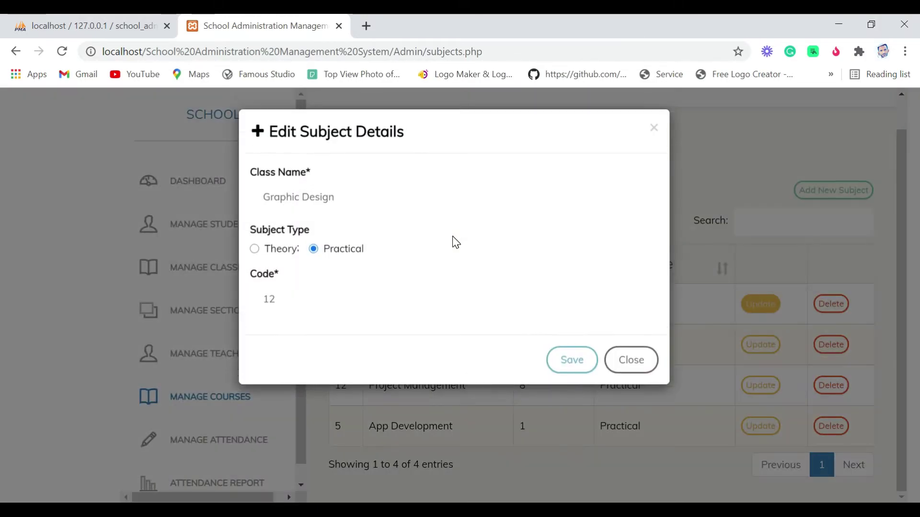
{"action": "left_click", "coordinate": [255, 250]}
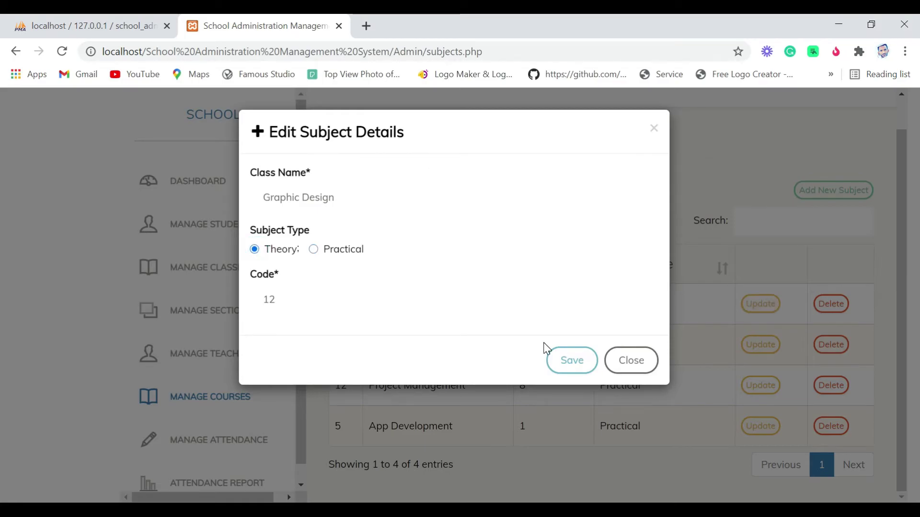
{"action": "left_click", "coordinate": [574, 370]}
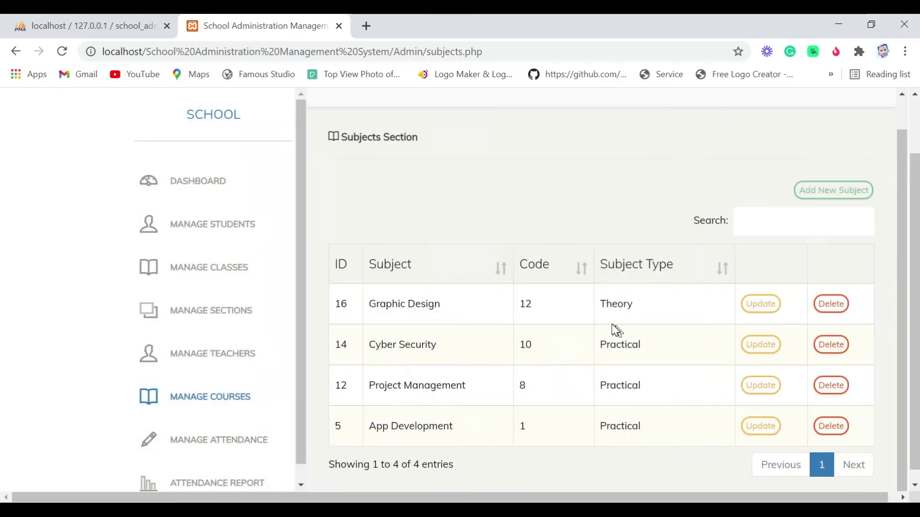
{"action": "left_click_drag", "start_coordinate": [598, 306], "coordinate": [644, 310]}
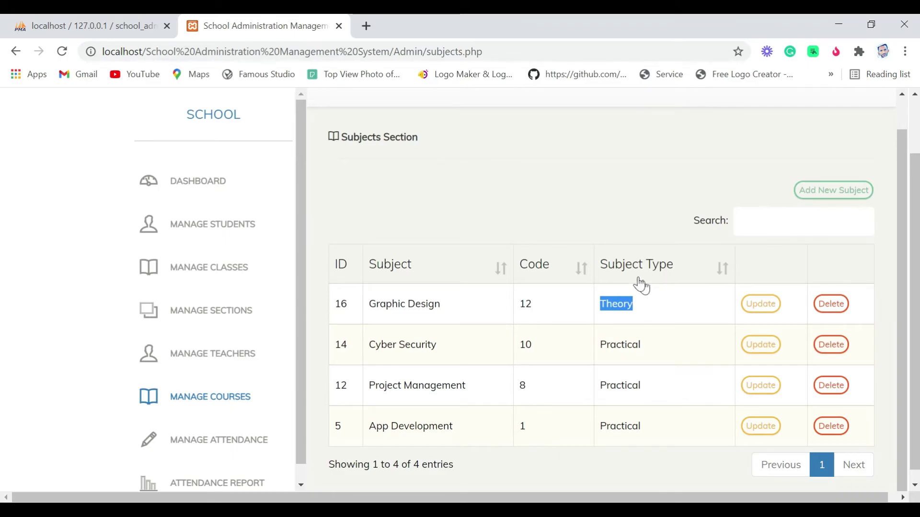
{"action": "left_click", "coordinate": [79, 25]}
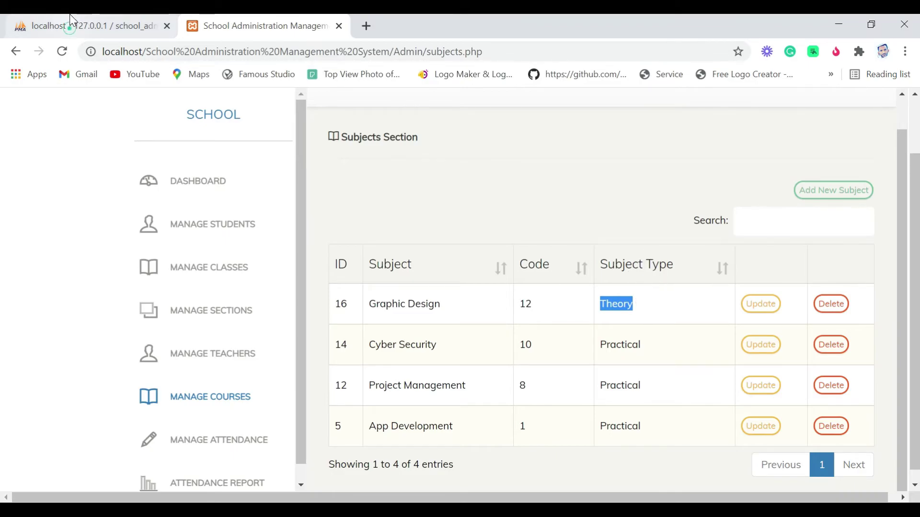
Step: Check that phpMyAdmin's sms_subjects row 16, Graphic Design, is stored as Theory
{"action": "scroll", "coordinate": [114, 254], "scroll_direction": "down", "scroll_amount": 2}
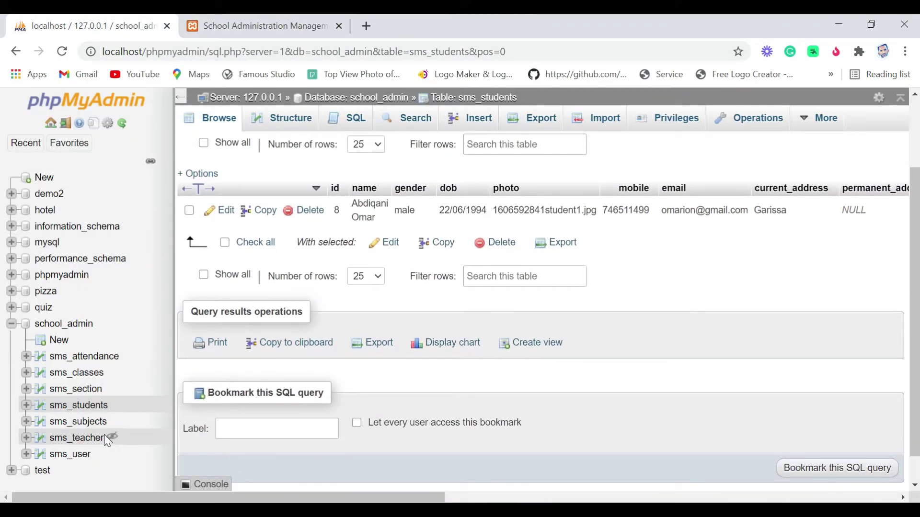
{"action": "left_click", "coordinate": [79, 422]}
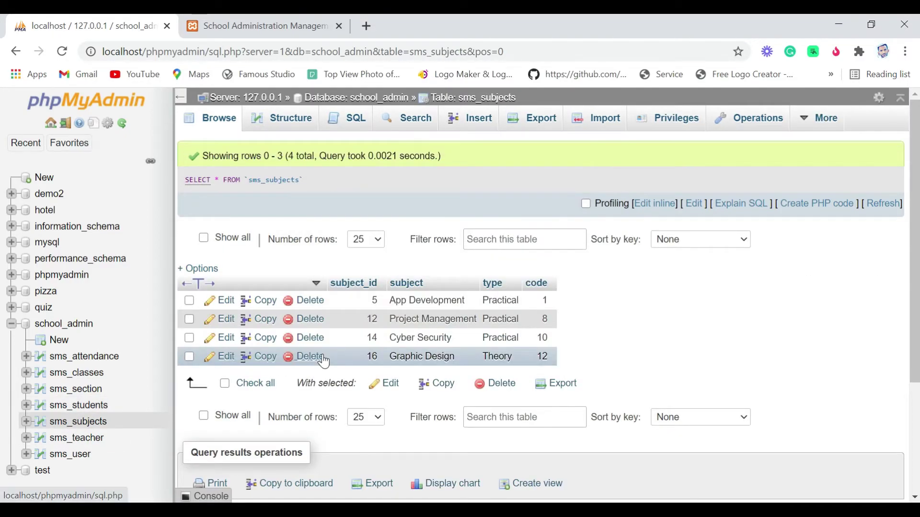
{"action": "scroll", "coordinate": [325, 361], "scroll_direction": "down", "scroll_amount": 1}
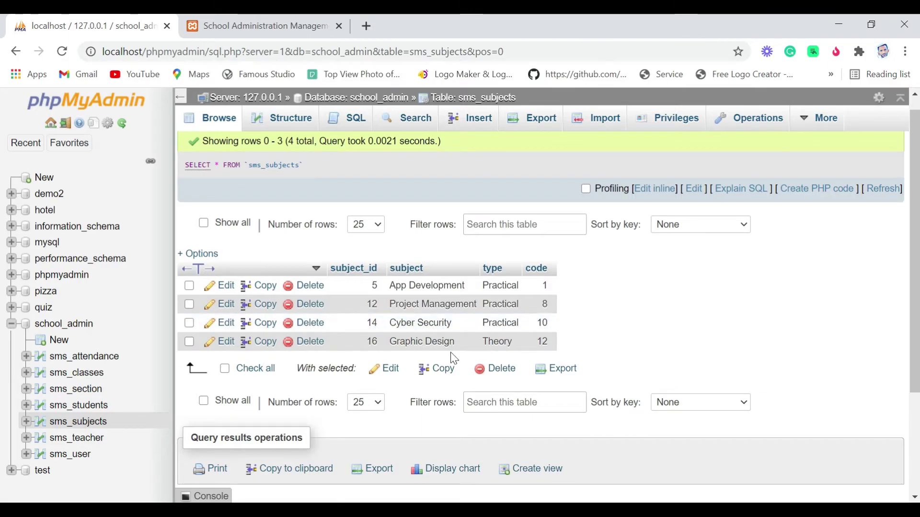
{"action": "double_click", "coordinate": [464, 336]}
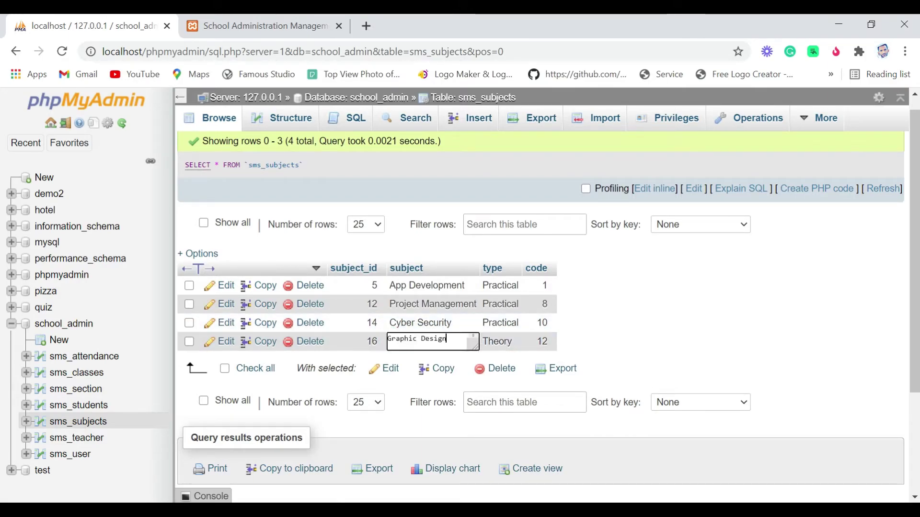
{"action": "double_click", "coordinate": [507, 341]}
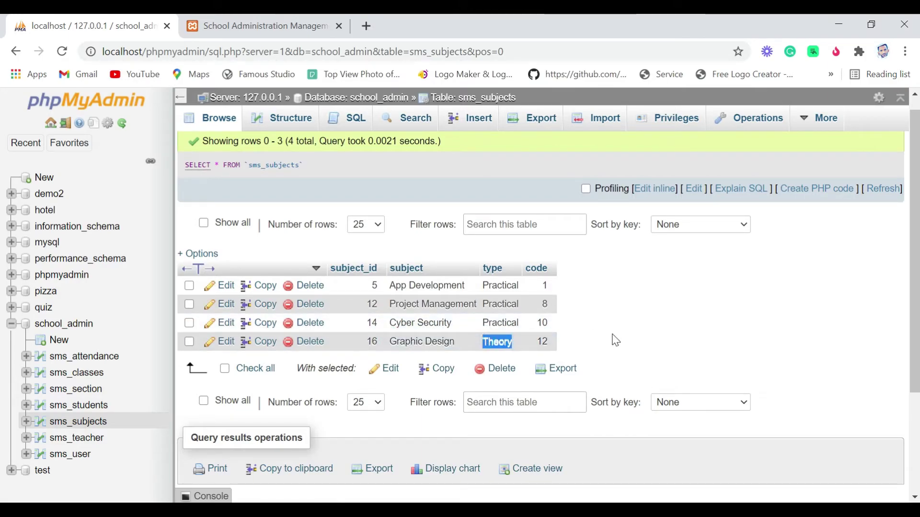
{"action": "left_click", "coordinate": [277, 15]}
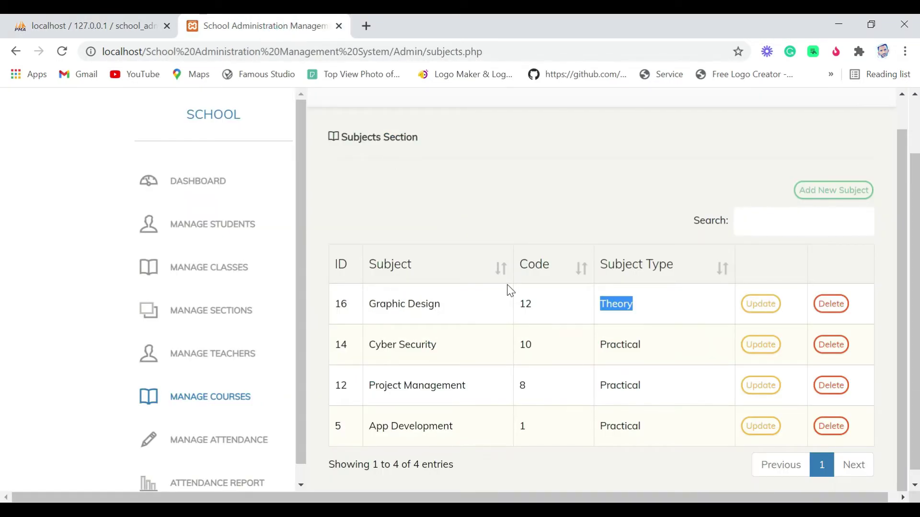
{"action": "left_click", "coordinate": [72, 26]}
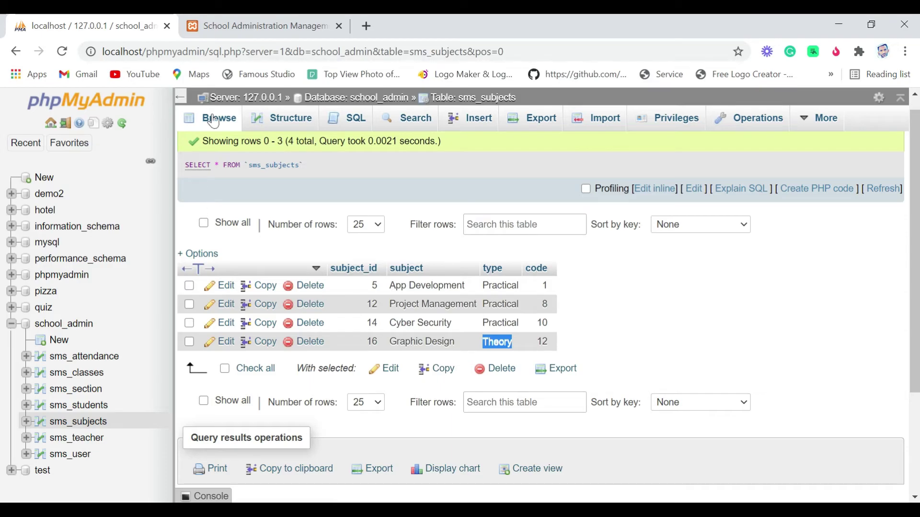
{"action": "left_click", "coordinate": [358, 246]}
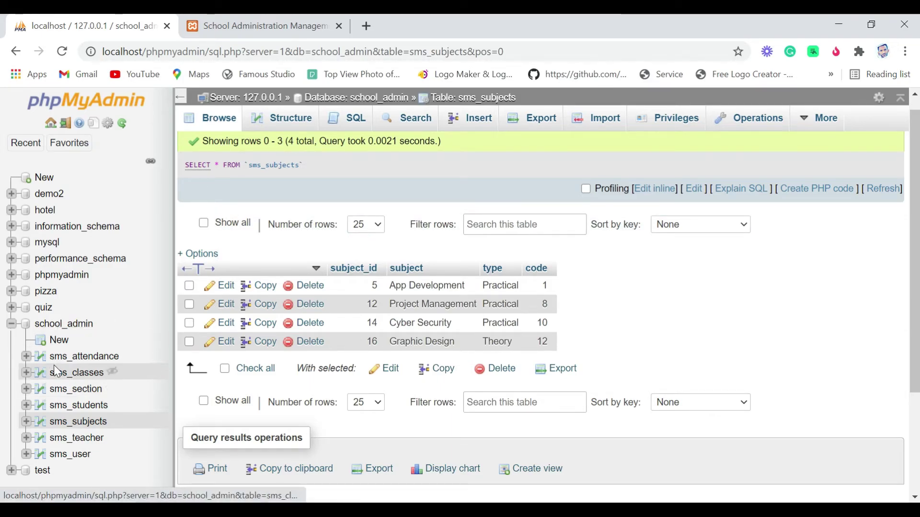
{"action": "left_click", "coordinate": [249, 16]}
{"action": "scroll", "coordinate": [367, 346], "scroll_direction": "down", "scroll_amount": 1}
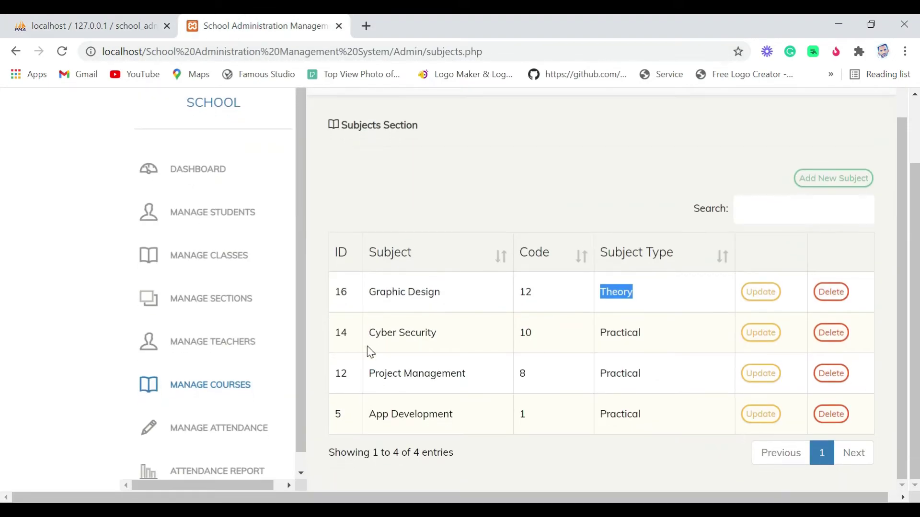
Step: Change Graphic Design's subject type to Practical and save it
{"action": "left_click", "coordinate": [761, 292]}
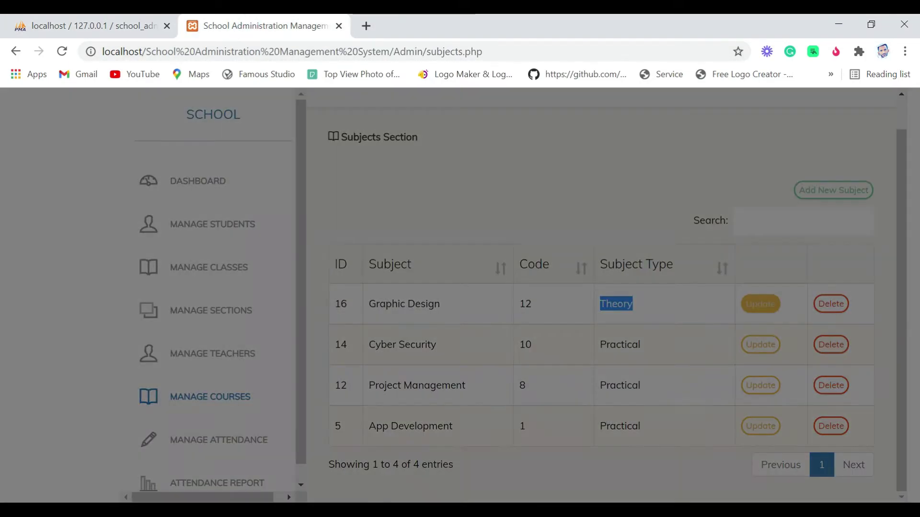
{"action": "left_click", "coordinate": [320, 250]}
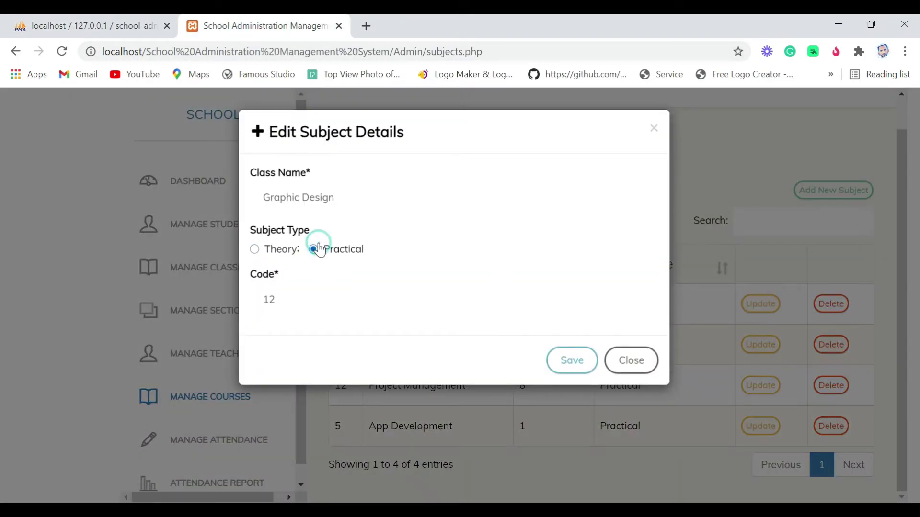
{"action": "left_click", "coordinate": [583, 364]}
Step: Reload sms_subjects in phpMyAdmin to confirm Graphic Design now reads Practical
{"action": "left_click", "coordinate": [111, 24]}
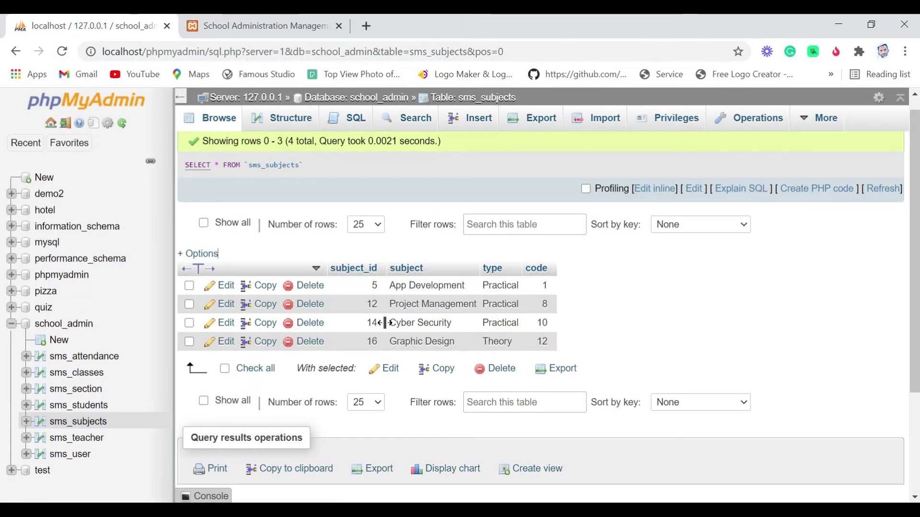
{"action": "left_click", "coordinate": [59, 53]}
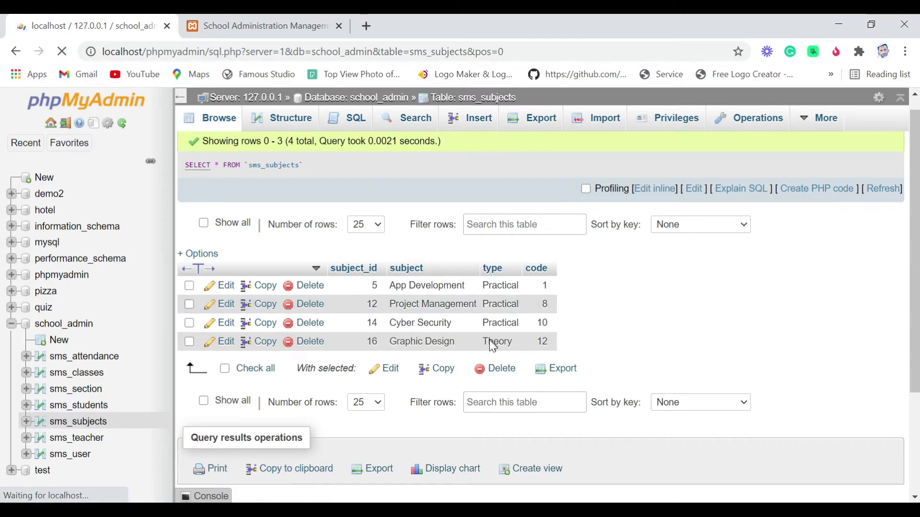
{"action": "scroll", "coordinate": [478, 340], "scroll_direction": "down", "scroll_amount": 2}
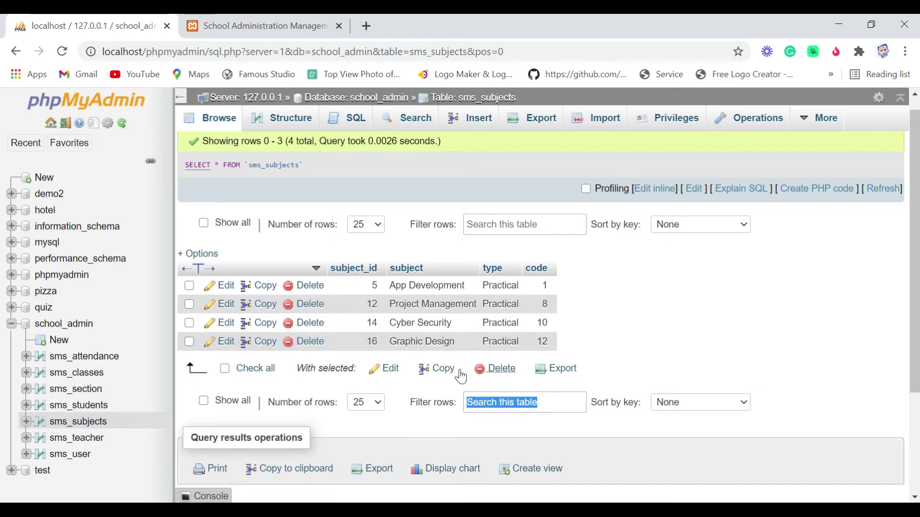
{"action": "left_click", "coordinate": [251, 25]}
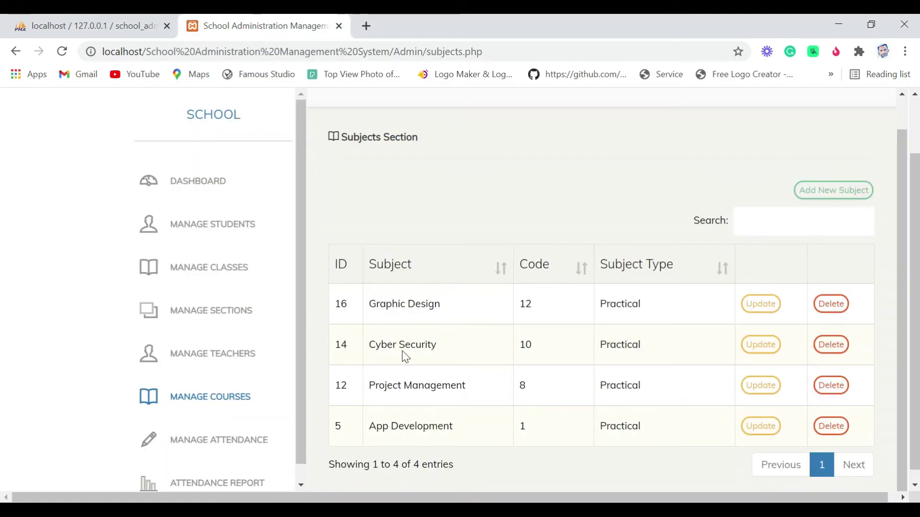
{"action": "scroll", "coordinate": [402, 351], "scroll_direction": "down", "scroll_amount": 1}
{"action": "scroll", "coordinate": [166, 383], "scroll_direction": "down", "scroll_amount": 1}
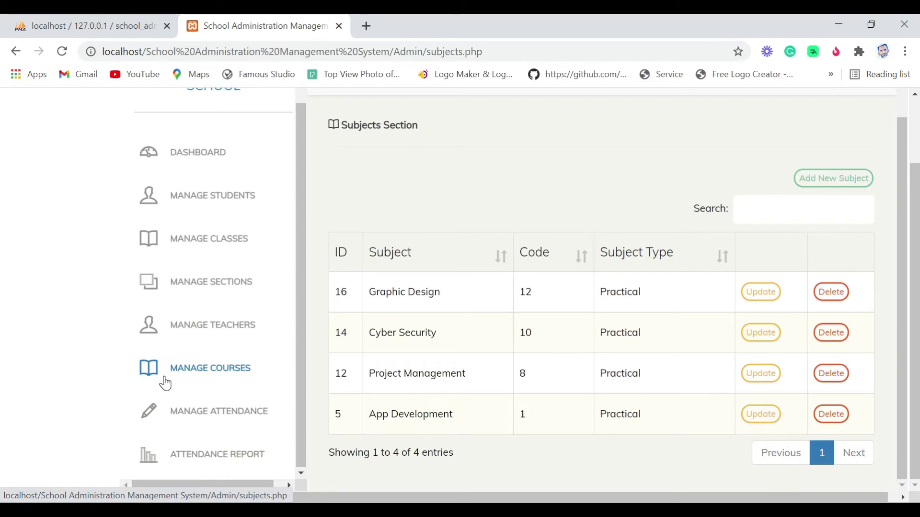
{"action": "left_click", "coordinate": [225, 415]}
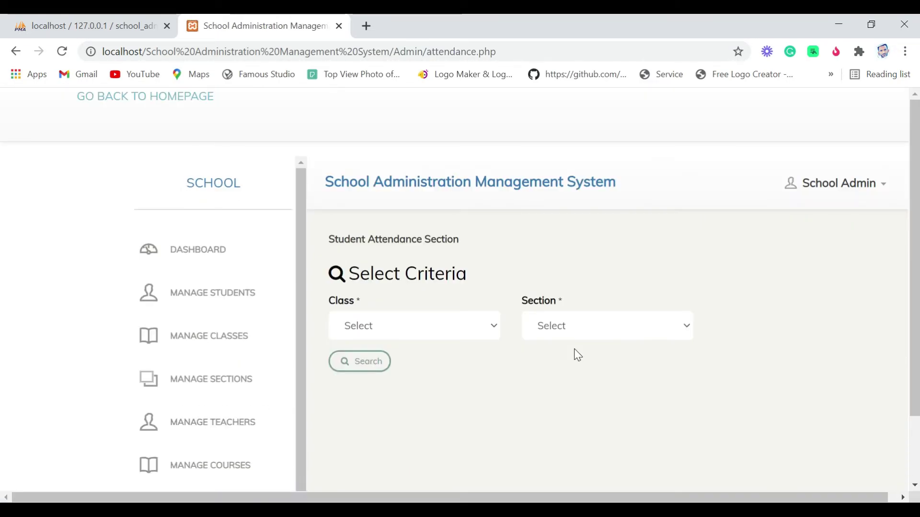
Step: List the students of class Full Stack Development, section A
{"action": "left_click", "coordinate": [470, 333]}
{"action": "left_click", "coordinate": [436, 360]}
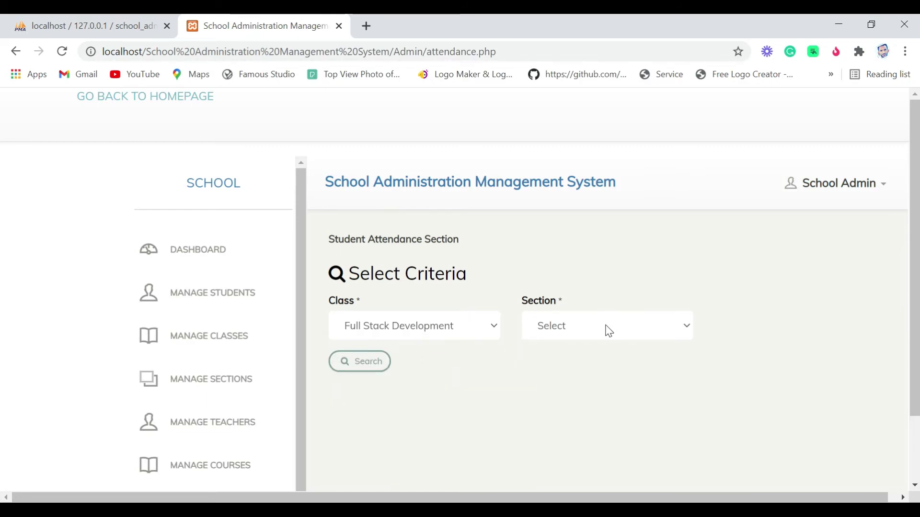
{"action": "left_click", "coordinate": [607, 329]}
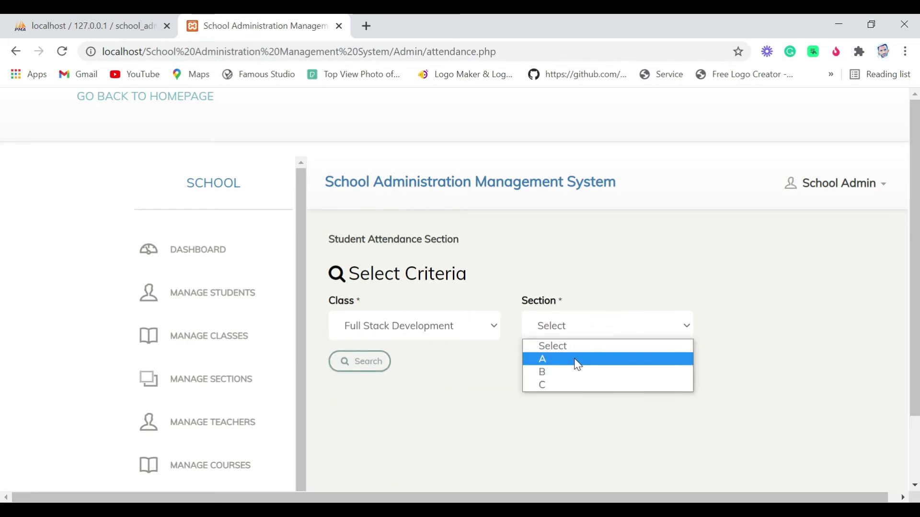
{"action": "left_click", "coordinate": [578, 364]}
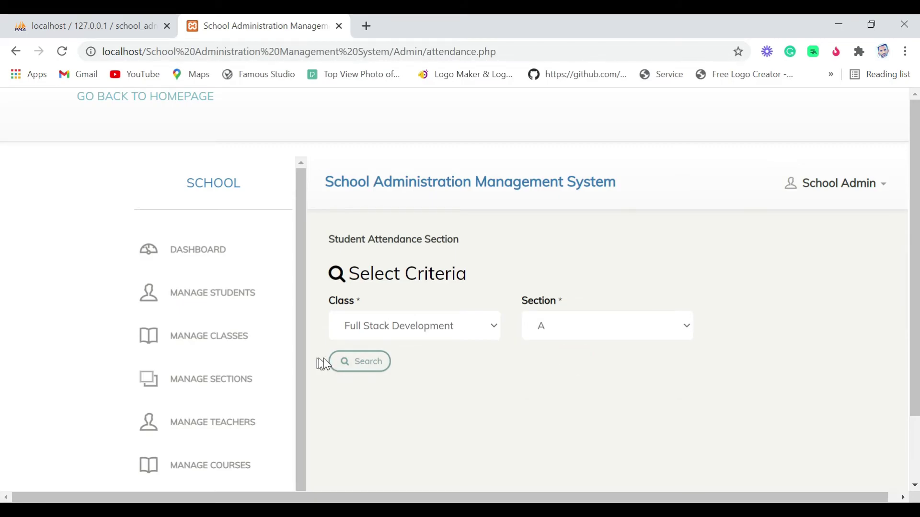
{"action": "left_click", "coordinate": [354, 363]}
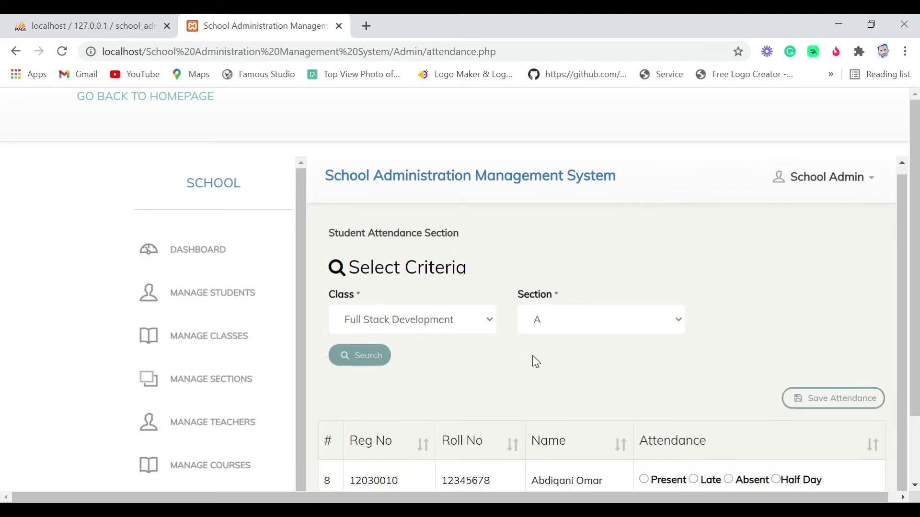
Step: Mark the student Present and save the attendance, checking the saved confirmation
{"action": "scroll", "coordinate": [533, 358], "scroll_direction": "down", "scroll_amount": 2}
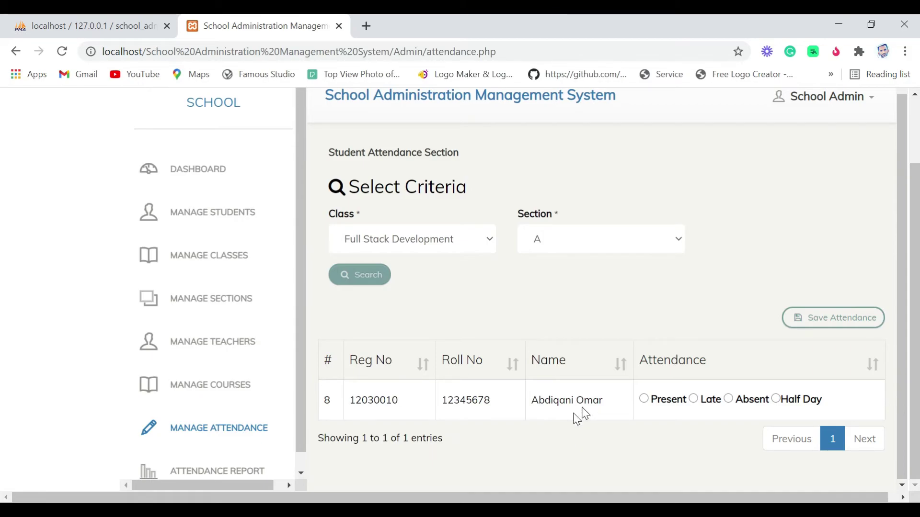
{"action": "left_click", "coordinate": [646, 363]}
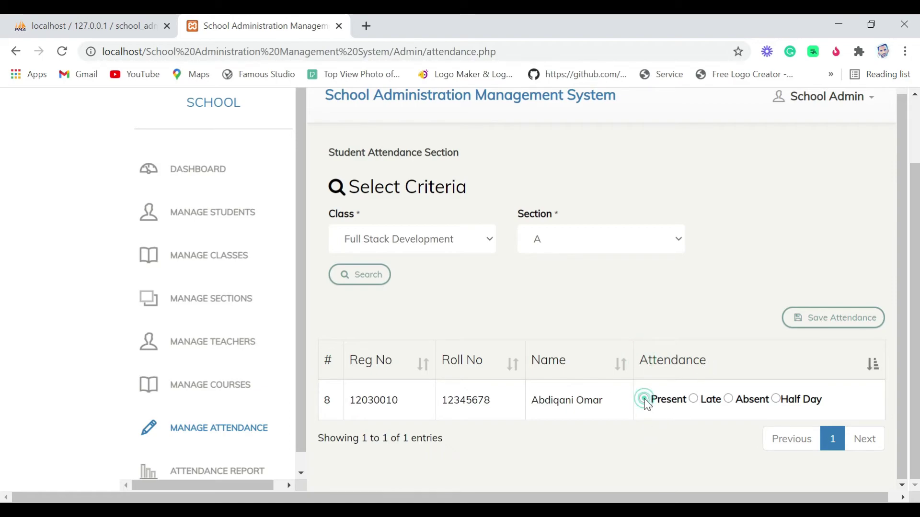
{"action": "left_click", "coordinate": [695, 400]}
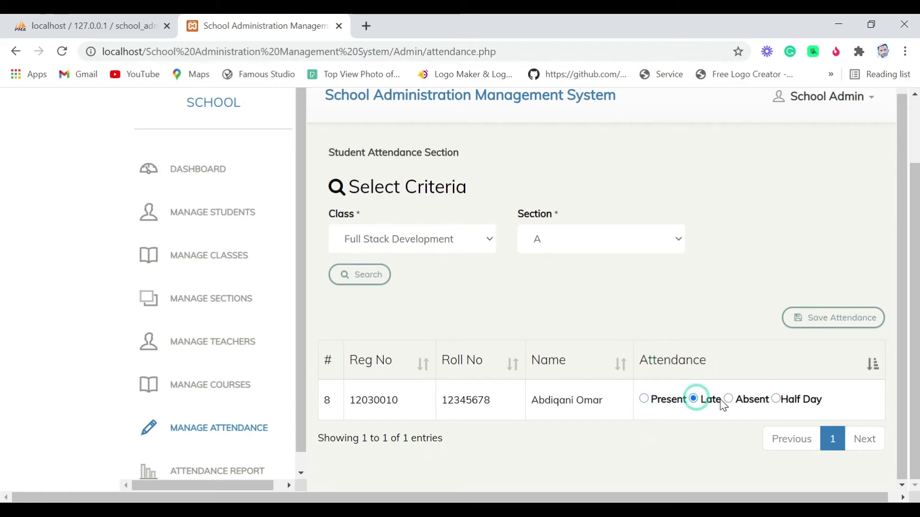
{"action": "left_click", "coordinate": [778, 401]}
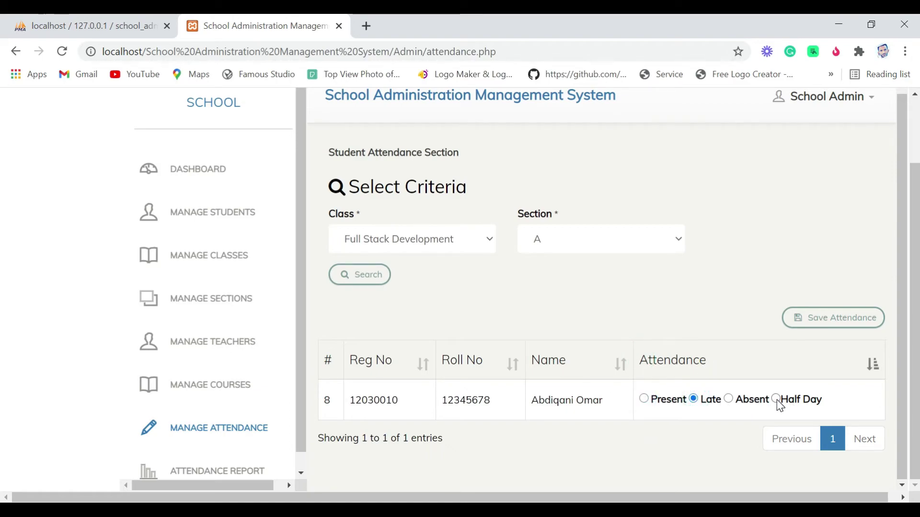
{"action": "left_click", "coordinate": [645, 400]}
{"action": "left_click", "coordinate": [838, 319]}
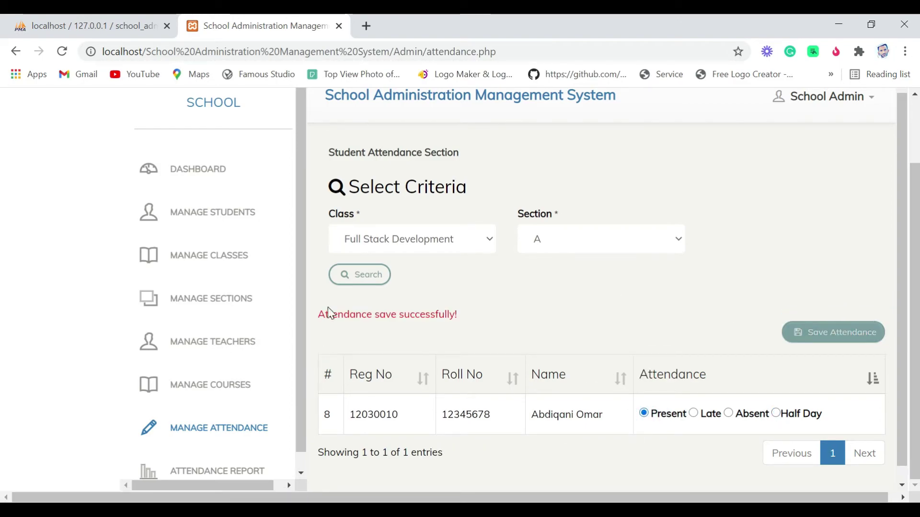
{"action": "left_click_drag", "start_coordinate": [318, 315], "coordinate": [483, 320]}
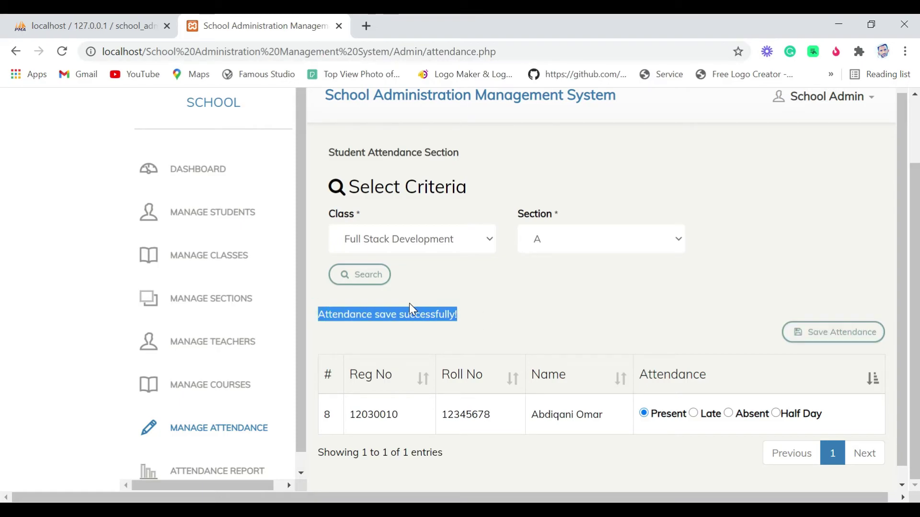
{"action": "left_click", "coordinate": [70, 21]}
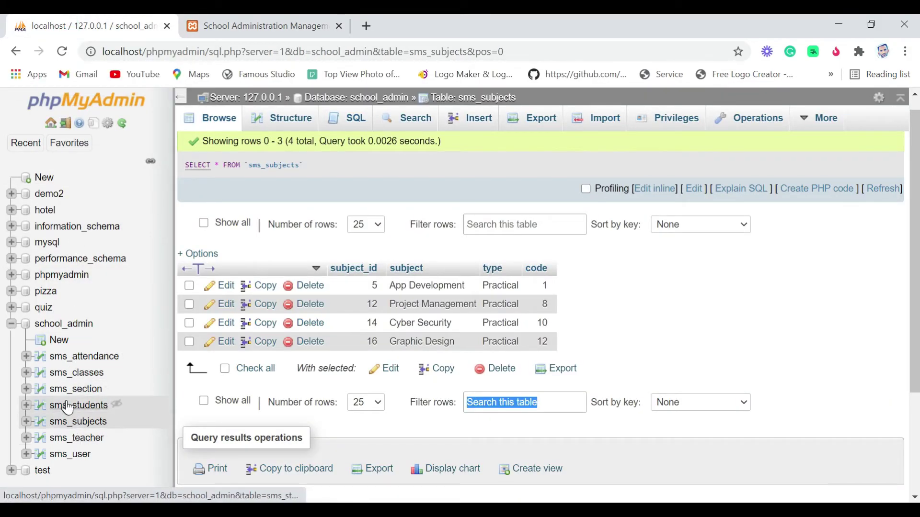
Step: Review the two sms_attendance records in phpMyAdmin, including row 6 dated 2021/04/07
{"action": "left_click", "coordinate": [76, 363]}
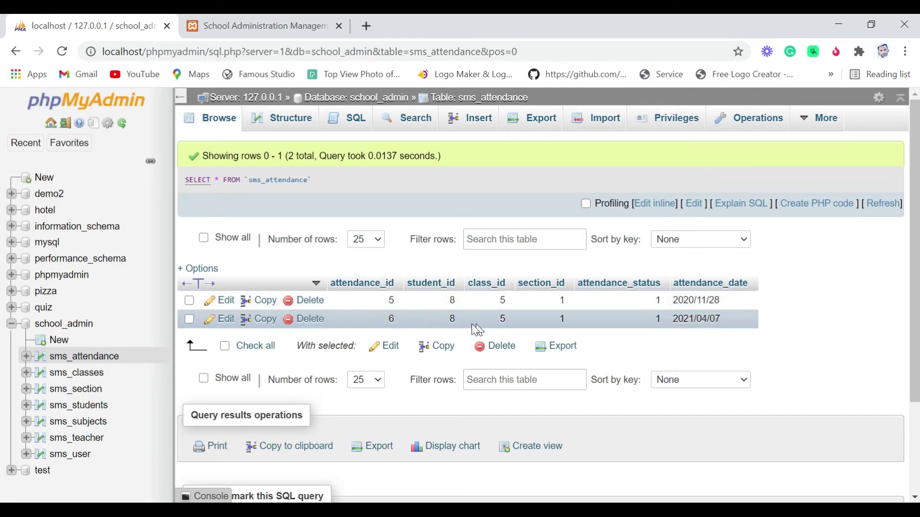
{"action": "left_click", "coordinate": [259, 26]}
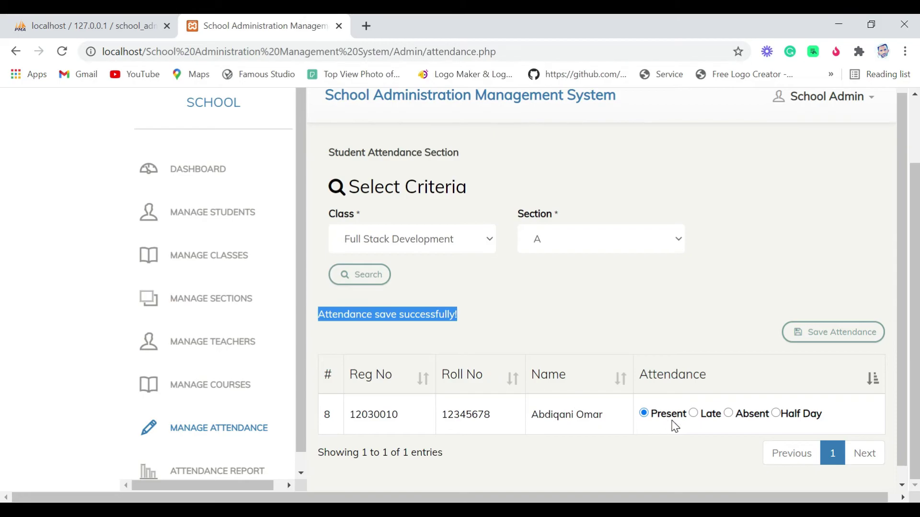
Step: Leave the student's attendance set to Half Day after trying Present and Late
{"action": "left_click", "coordinate": [644, 414]}
{"action": "left_click", "coordinate": [714, 420]}
{"action": "left_click", "coordinate": [778, 414]}
{"action": "left_click", "coordinate": [118, 21]}
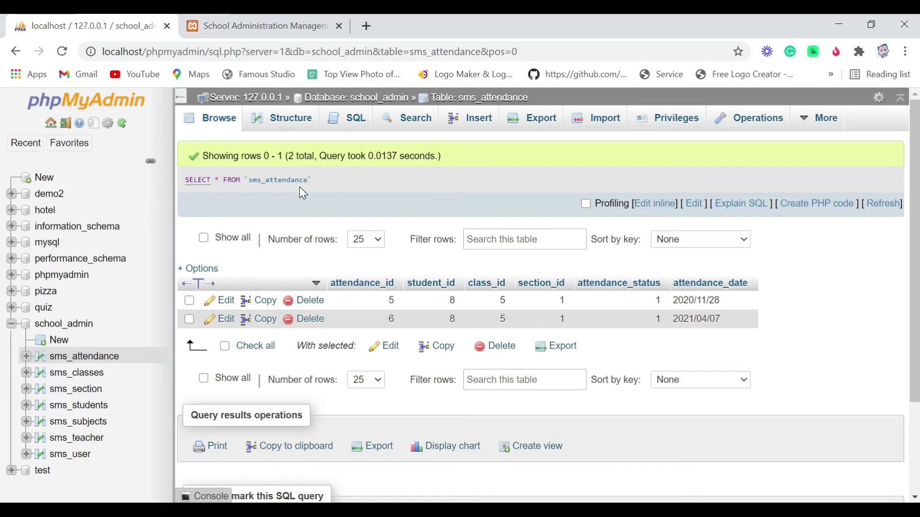
{"action": "left_click", "coordinate": [283, 15]}
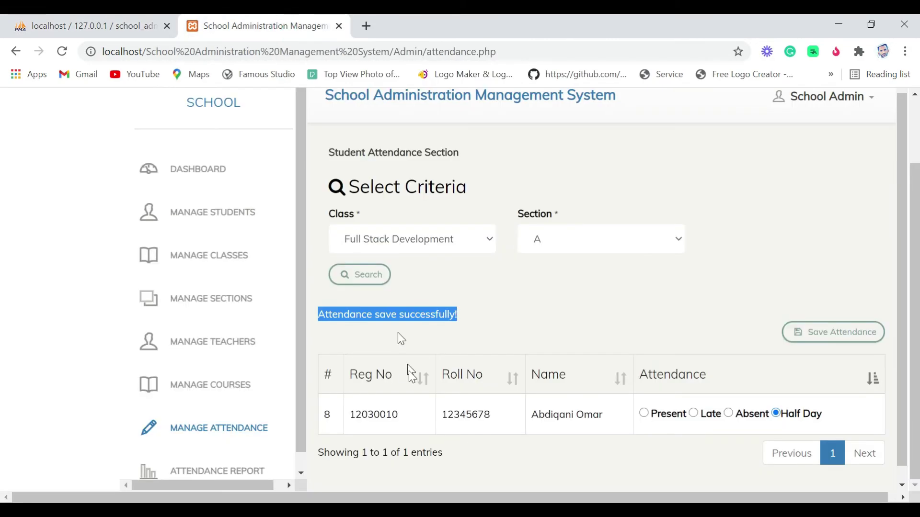
{"action": "scroll", "coordinate": [410, 379], "scroll_direction": "down", "scroll_amount": 1}
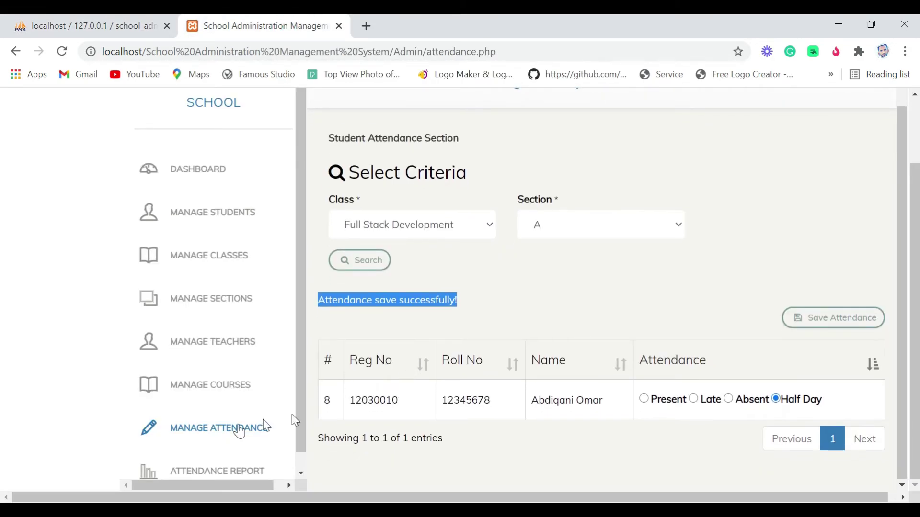
{"action": "left_click", "coordinate": [213, 472]}
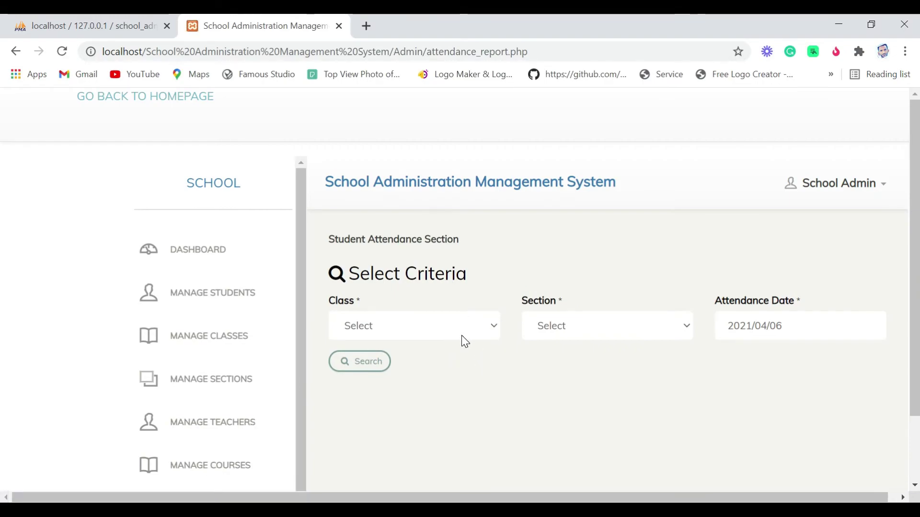
Step: Run the attendance report for Full Stack Development, section A, on 2021/04/06
{"action": "left_click", "coordinate": [472, 331]}
{"action": "left_click", "coordinate": [442, 357]}
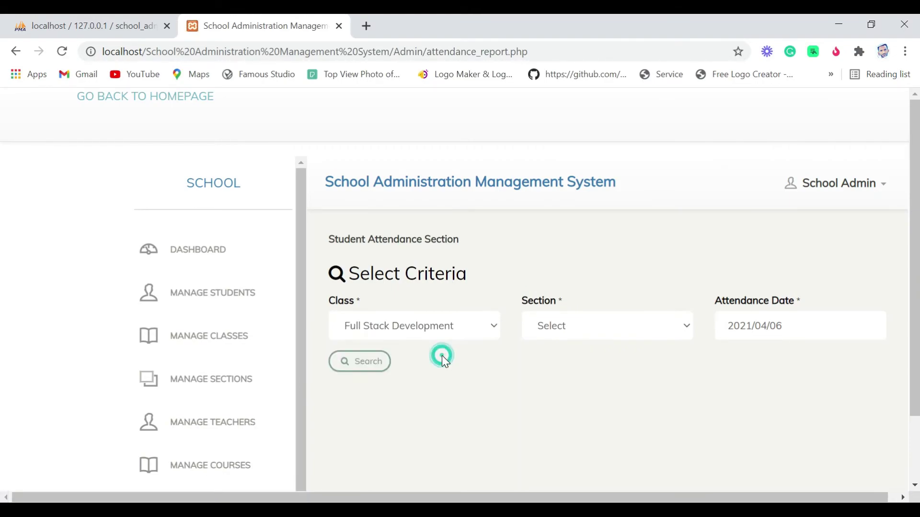
{"action": "left_click", "coordinate": [613, 334]}
{"action": "left_click", "coordinate": [576, 374]}
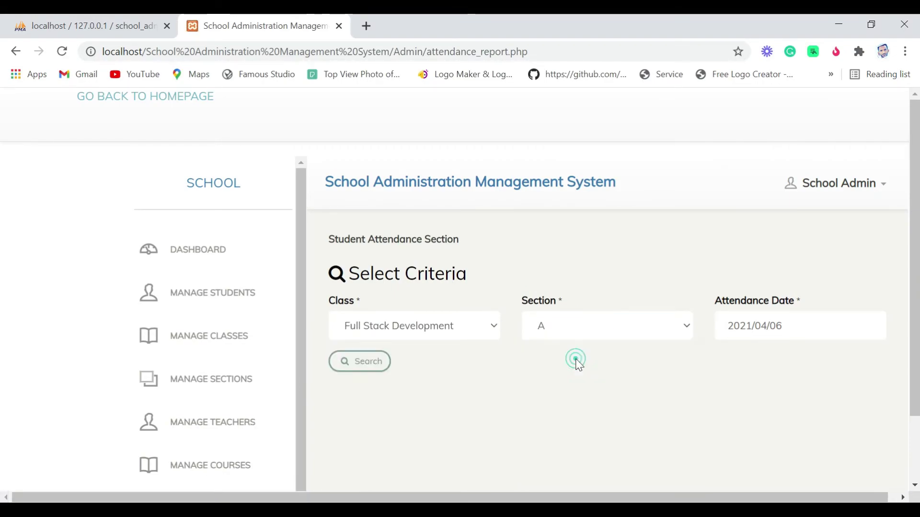
{"action": "left_click", "coordinate": [364, 367]}
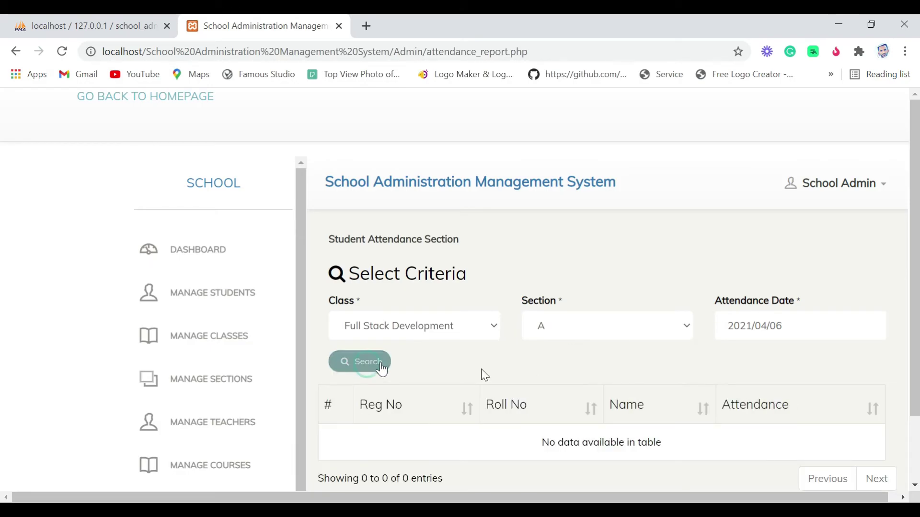
Step: Return to the attendance management page and begin choosing a class
{"action": "scroll", "coordinate": [556, 376], "scroll_direction": "down", "scroll_amount": 2}
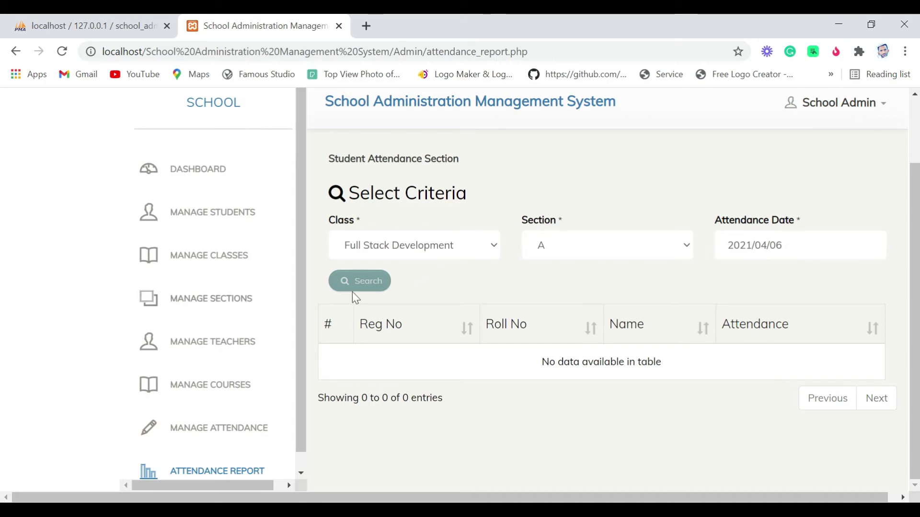
{"action": "left_click", "coordinate": [220, 427]}
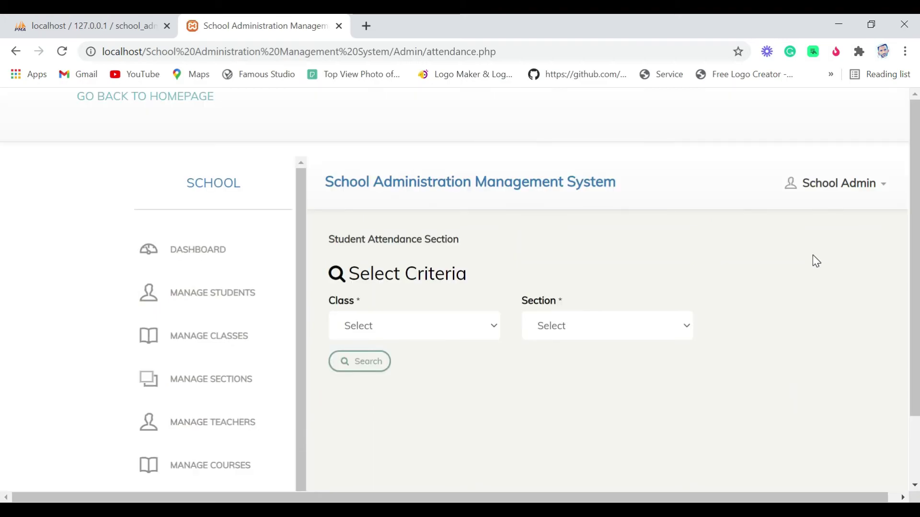
{"action": "left_click", "coordinate": [418, 329]}
Step: Load the attendance records for Full Stack Development, section A
{"action": "left_click", "coordinate": [418, 318]}
{"action": "left_click", "coordinate": [413, 327]}
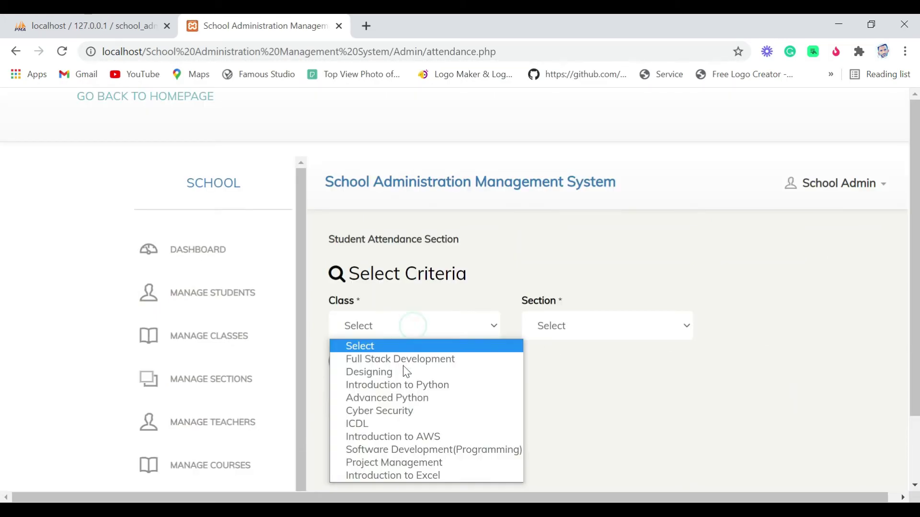
{"action": "left_click", "coordinate": [404, 359]}
{"action": "left_click", "coordinate": [587, 335]}
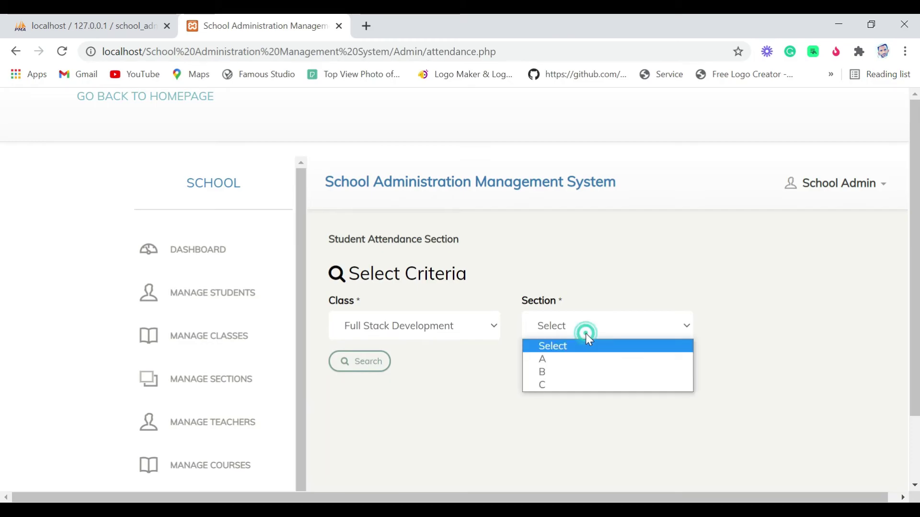
{"action": "left_click", "coordinate": [566, 358]}
{"action": "scroll", "coordinate": [430, 340], "scroll_direction": "down", "scroll_amount": 2}
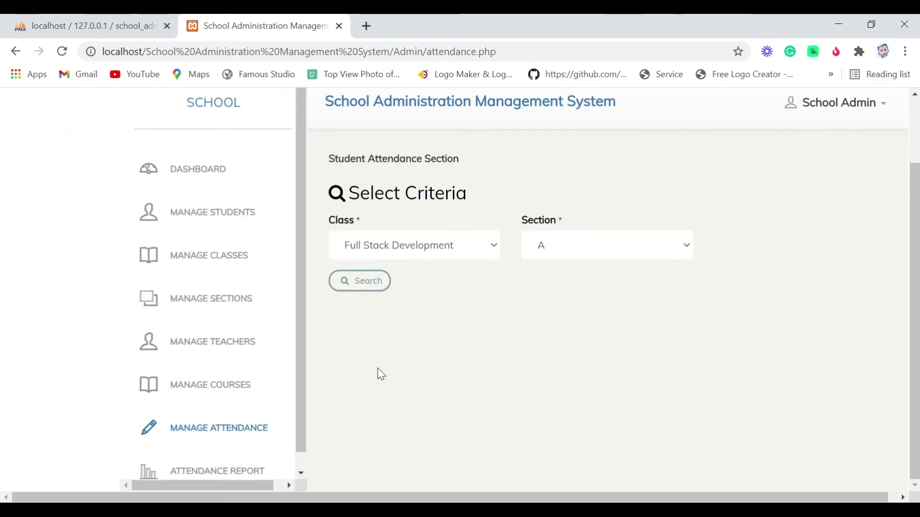
{"action": "left_click", "coordinate": [369, 285]}
Step: Change the student's attendance from Present to Late and save it
{"action": "scroll", "coordinate": [565, 393], "scroll_direction": "down", "scroll_amount": 1}
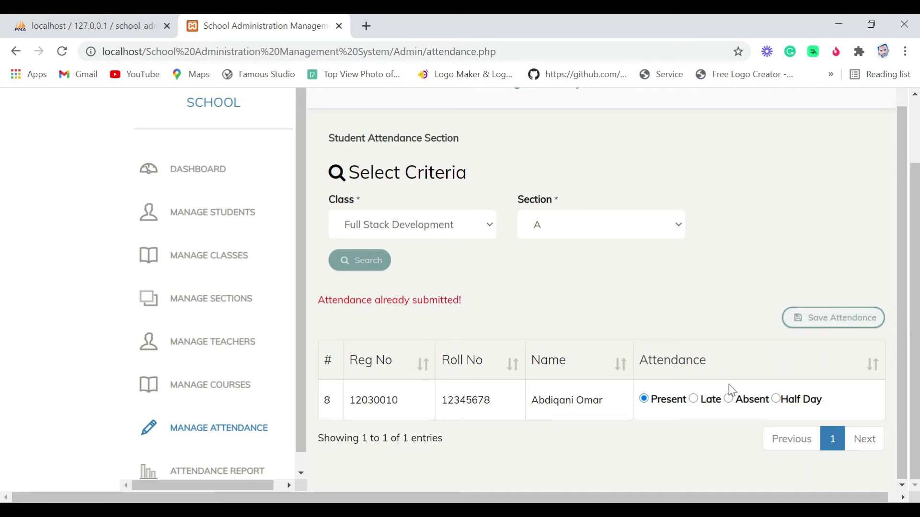
{"action": "left_click", "coordinate": [701, 405]}
{"action": "left_click", "coordinate": [853, 322]}
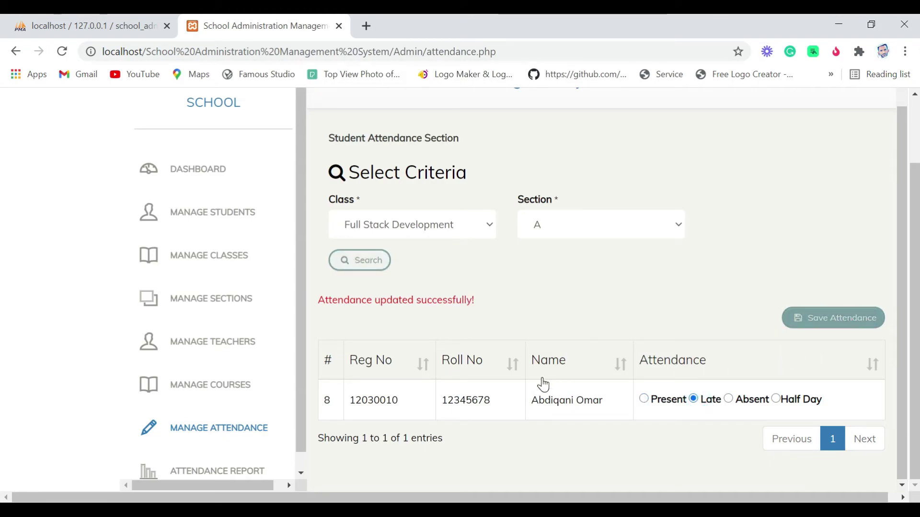
Step: Search the Full Stack Development section A report for 2021/04/06 (no entries), then go to student management
{"action": "left_click", "coordinate": [221, 475]}
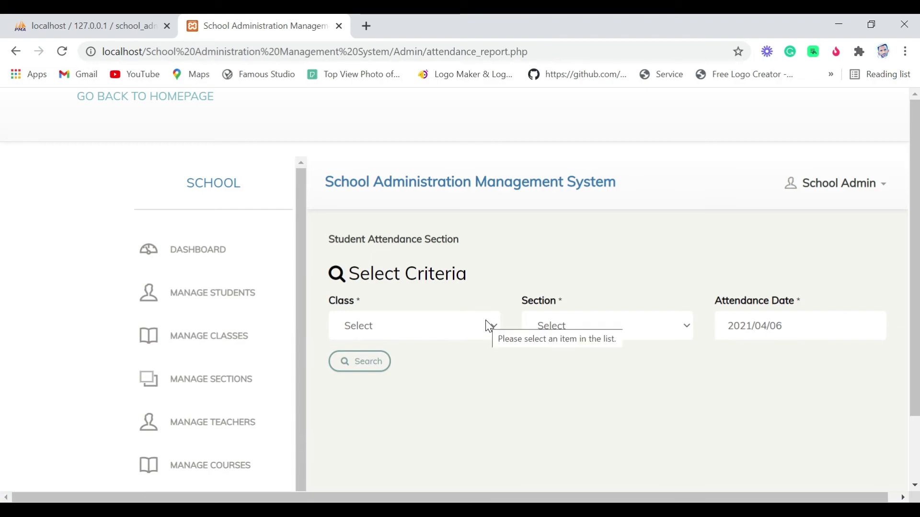
{"action": "scroll", "coordinate": [485, 320], "scroll_direction": "down", "scroll_amount": 2}
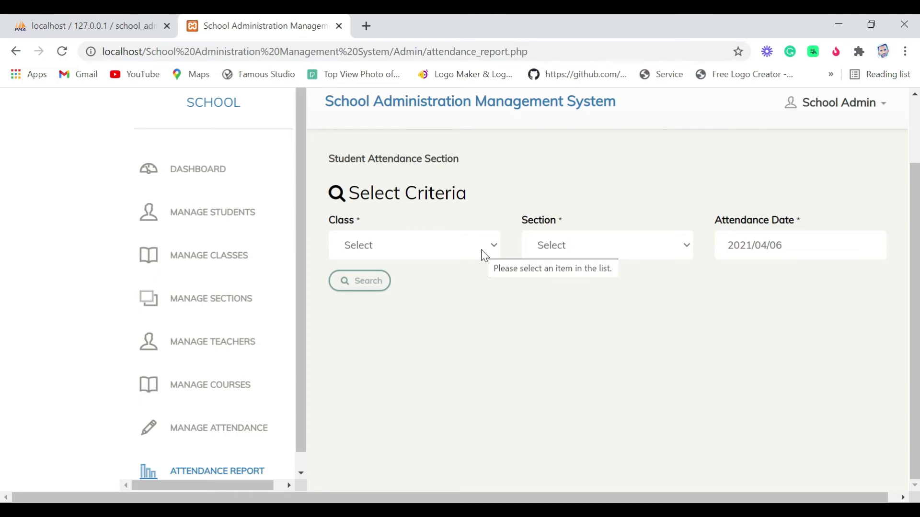
{"action": "left_click", "coordinate": [481, 249]}
{"action": "left_click", "coordinate": [435, 279]}
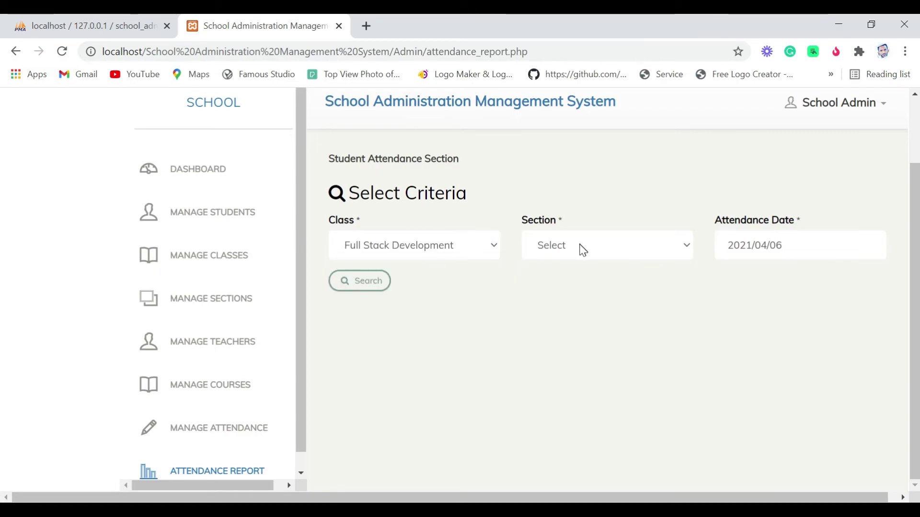
{"action": "left_click", "coordinate": [583, 250]}
{"action": "left_click", "coordinate": [577, 279]}
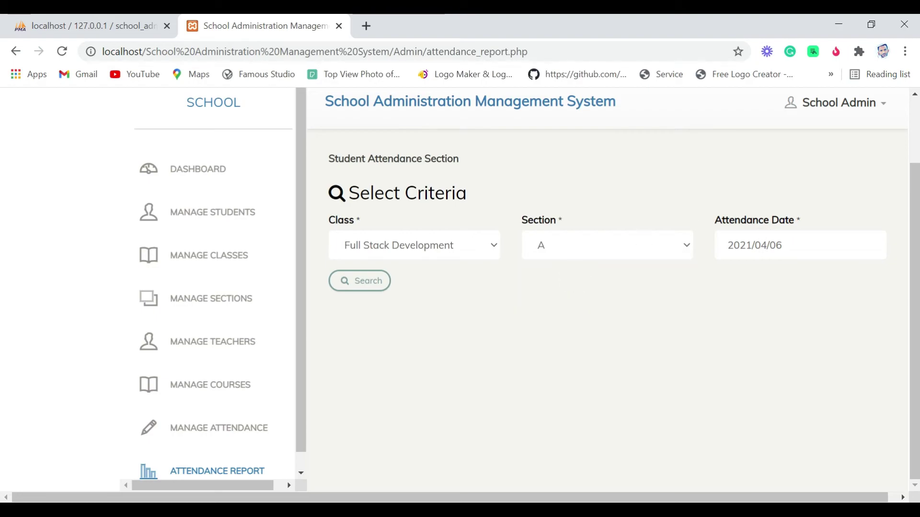
{"action": "left_click", "coordinate": [362, 281]}
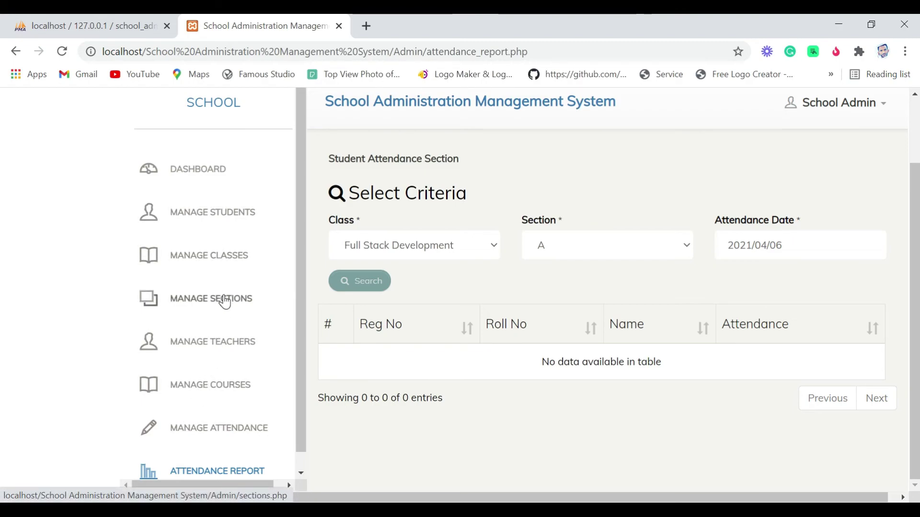
{"action": "left_click", "coordinate": [216, 212]}
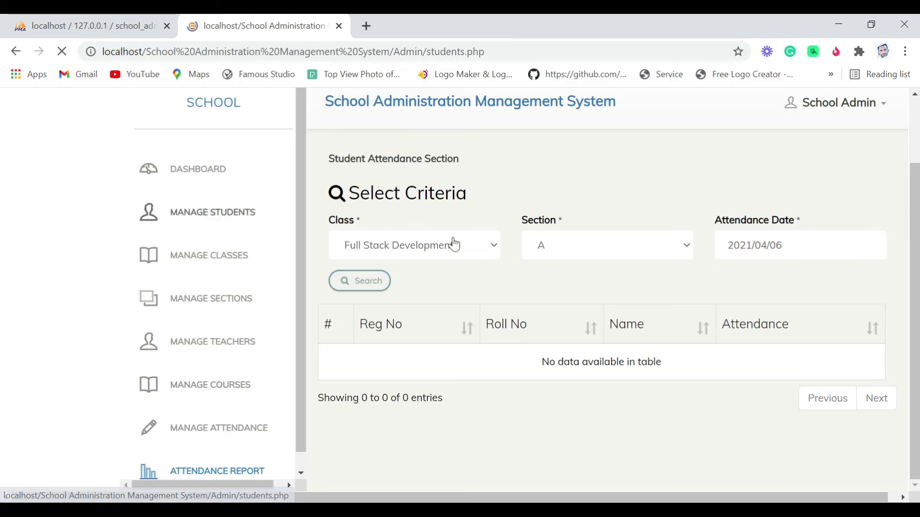
Step: Start a new admission with Admission Number 9202 and Roll Number 12
{"action": "scroll", "coordinate": [741, 289], "scroll_direction": "down", "scroll_amount": 2}
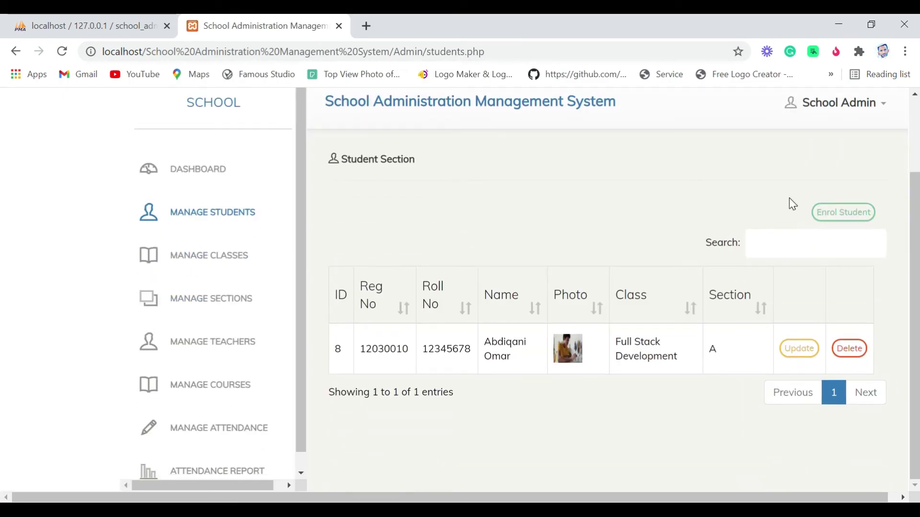
{"action": "left_click", "coordinate": [821, 215]}
{"action": "left_click", "coordinate": [316, 199]}
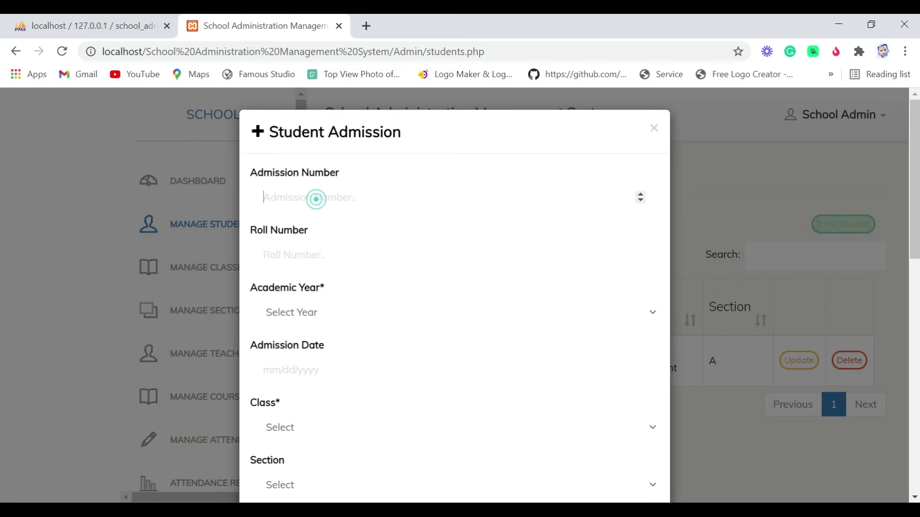
{"action": "type", "text": "9202"}
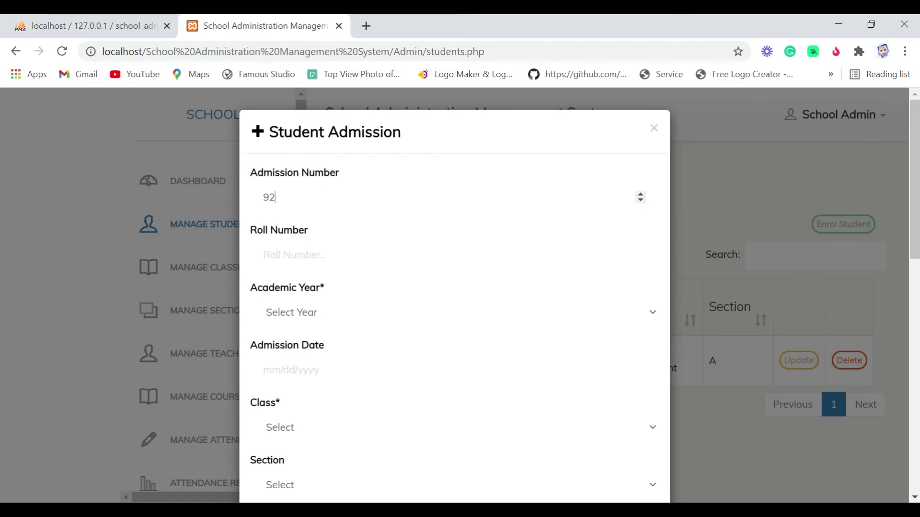
{"action": "left_click", "coordinate": [298, 244]}
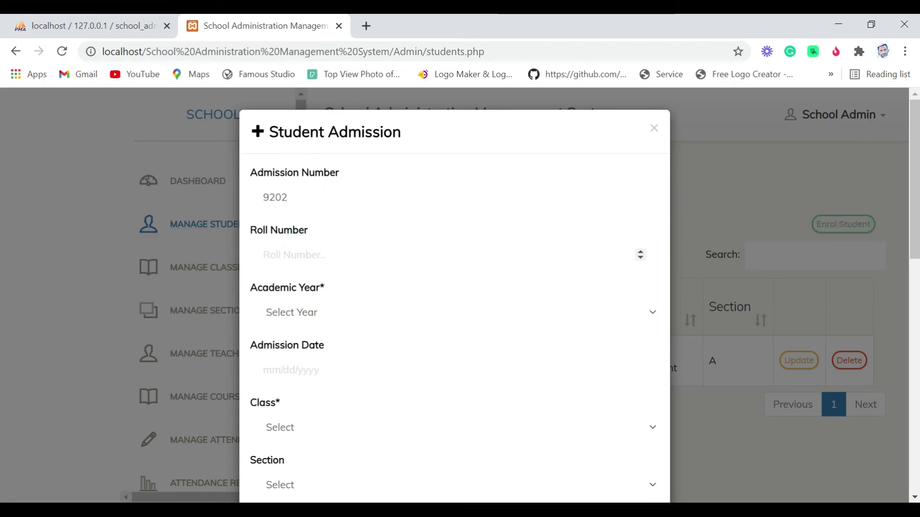
{"action": "type", "text": "12"}
Step: Set academic year 2021, admission date 07/04/2021, class Full Stack Development, section A
{"action": "left_click", "coordinate": [320, 314]}
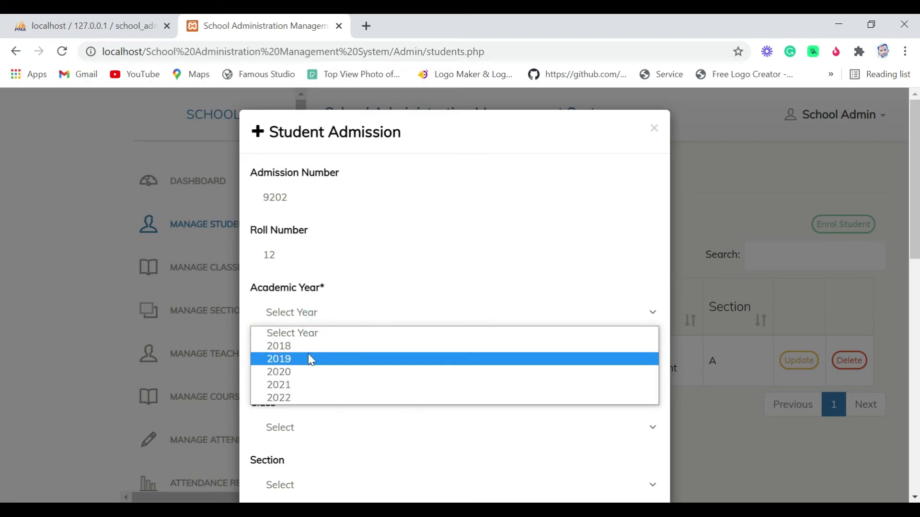
{"action": "left_click", "coordinate": [299, 387]}
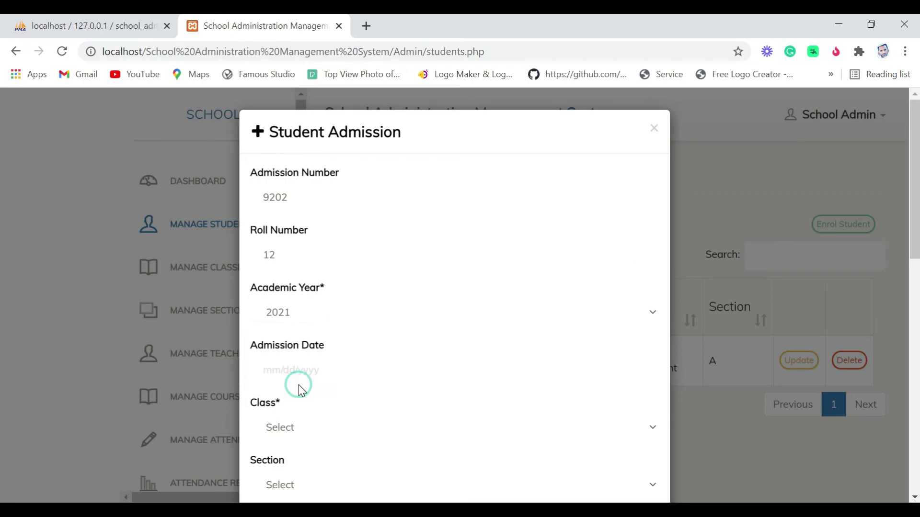
{"action": "scroll", "coordinate": [298, 384], "scroll_direction": "down", "scroll_amount": 2}
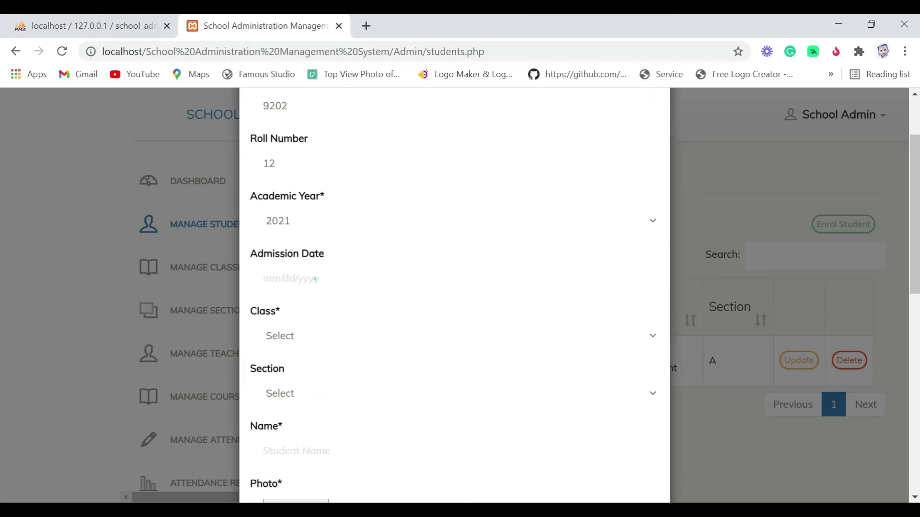
{"action": "left_click", "coordinate": [315, 279]}
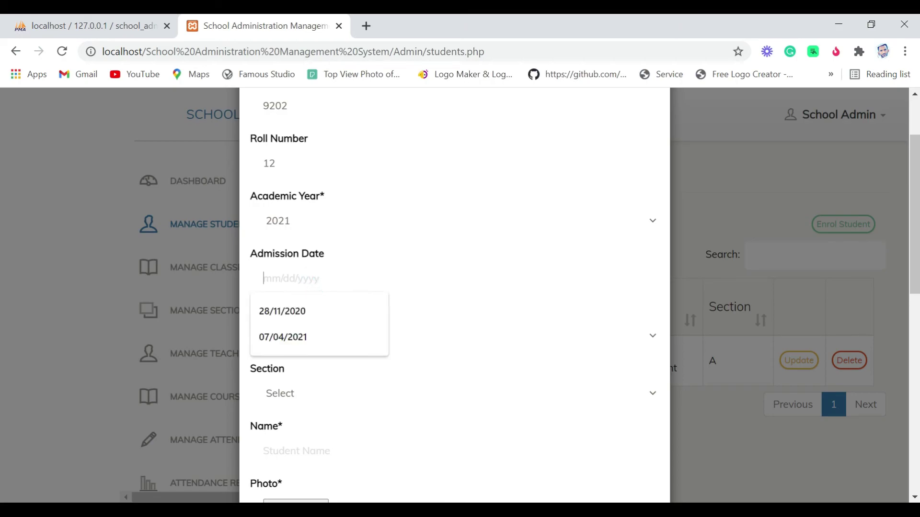
{"action": "left_click", "coordinate": [296, 342]}
{"action": "left_click", "coordinate": [283, 337]}
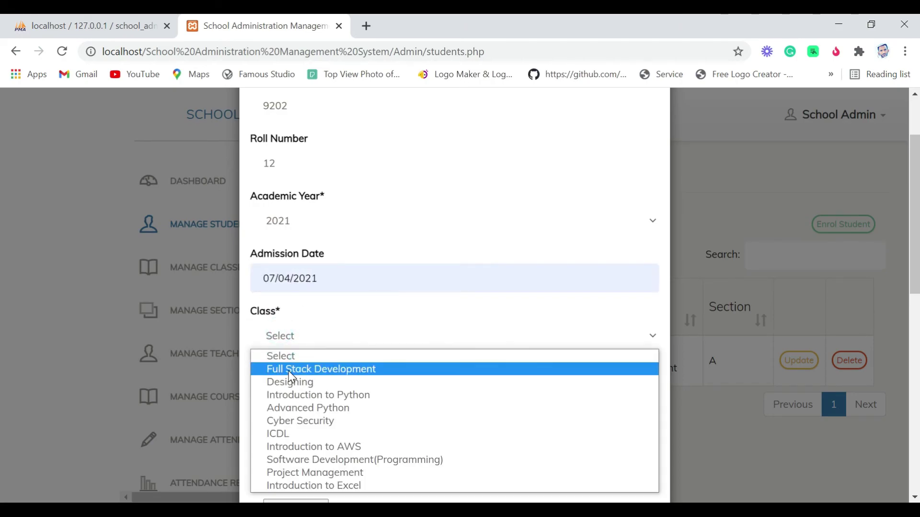
{"action": "left_click", "coordinate": [290, 370]}
{"action": "left_click", "coordinate": [284, 393]}
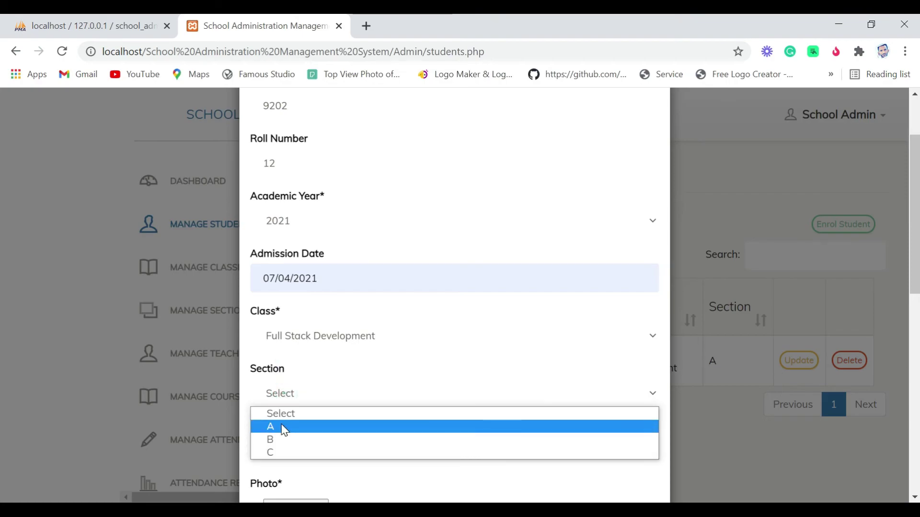
{"action": "left_click", "coordinate": [271, 426]}
Step: Fill in the student's name from saved entries and attach their photo
{"action": "scroll", "coordinate": [289, 364], "scroll_direction": "down", "scroll_amount": 3}
{"action": "left_click", "coordinate": [295, 329]}
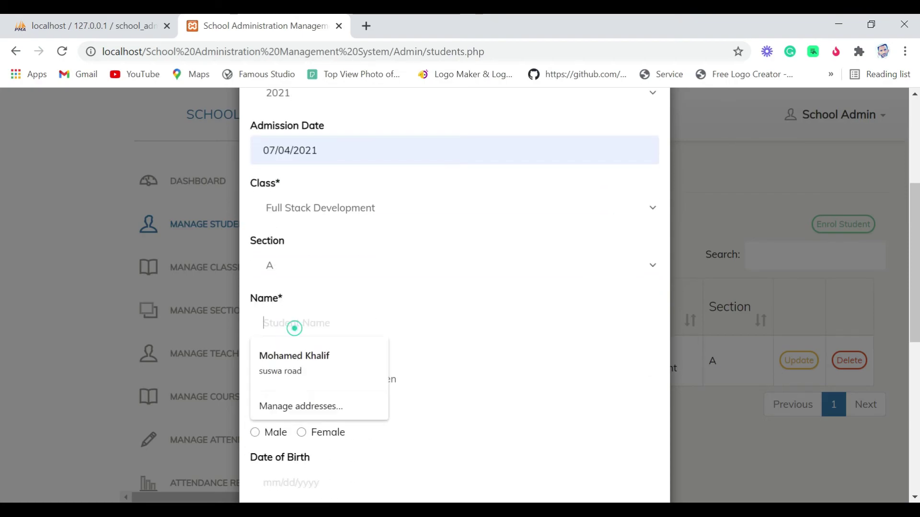
{"action": "left_click", "coordinate": [290, 351]}
{"action": "scroll", "coordinate": [278, 325], "scroll_direction": "down", "scroll_amount": 2}
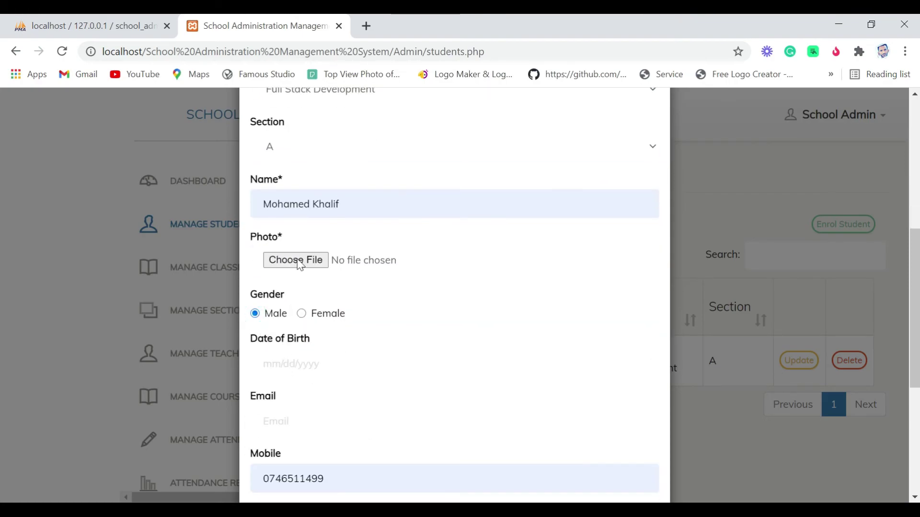
{"action": "left_click", "coordinate": [281, 260]}
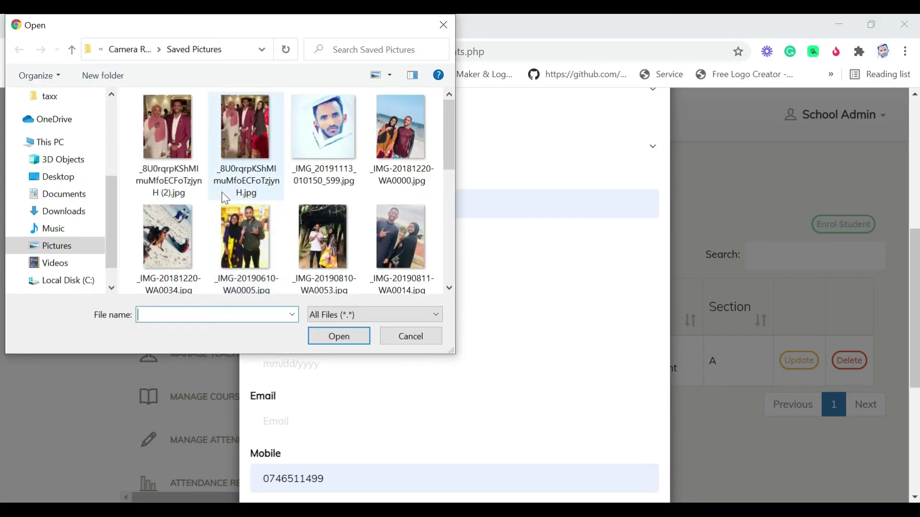
{"action": "left_click", "coordinate": [338, 105]}
{"action": "left_click", "coordinate": [352, 338]}
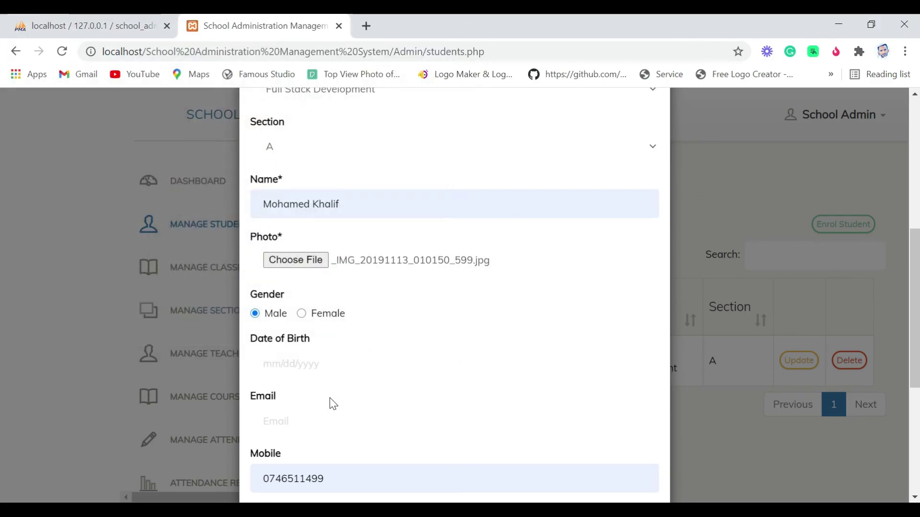
Step: Fill in the contact e-mail from saved entries
{"action": "scroll", "coordinate": [330, 398], "scroll_direction": "down", "scroll_amount": 2}
{"action": "left_click", "coordinate": [274, 315]}
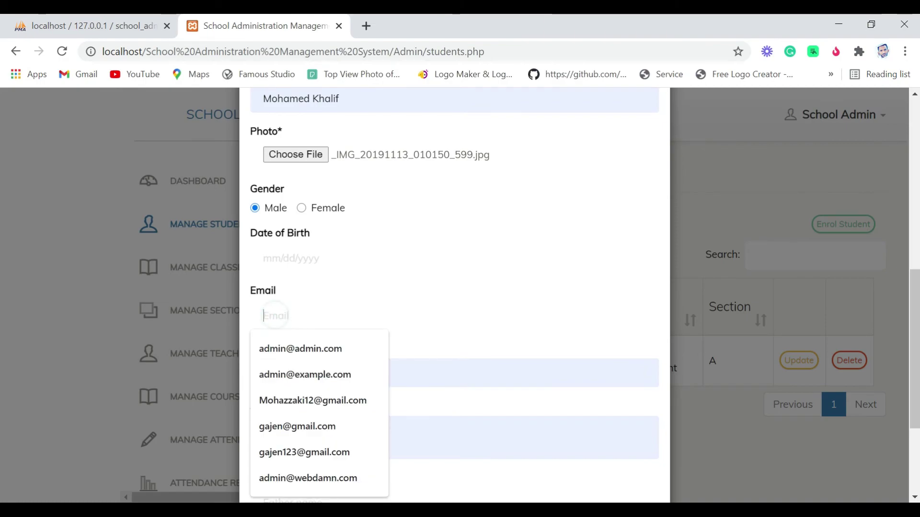
{"action": "left_click", "coordinate": [306, 375]}
{"action": "scroll", "coordinate": [305, 375], "scroll_direction": "down", "scroll_amount": 4}
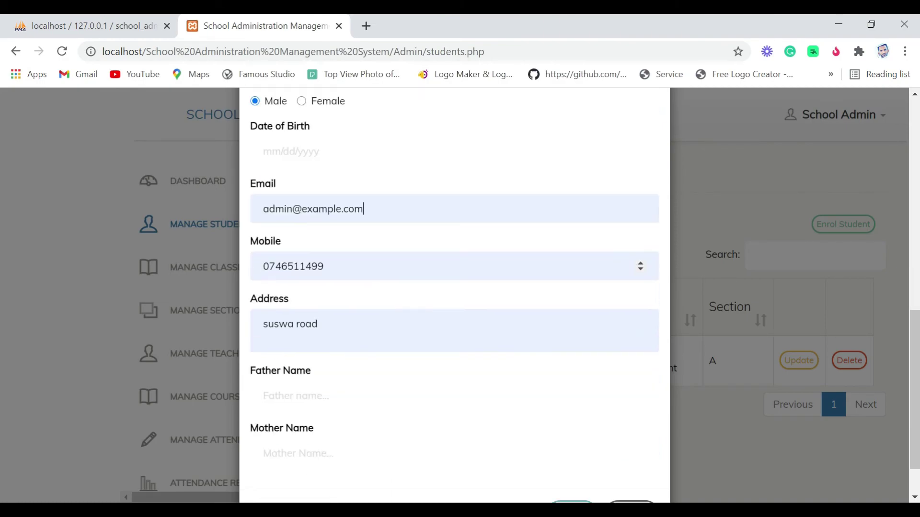
Step: Enter the father's and mother's names, then save the admission
{"action": "left_click", "coordinate": [290, 345]}
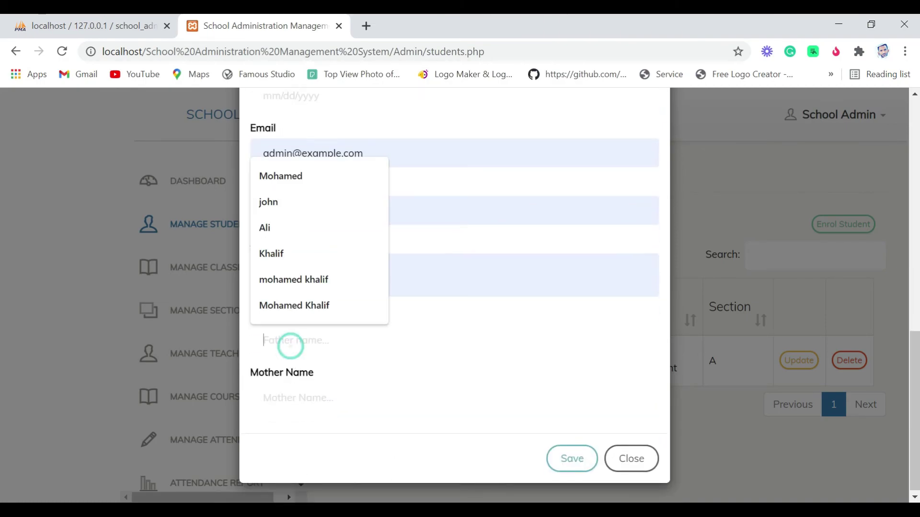
{"action": "left_click", "coordinate": [297, 250]}
{"action": "left_click", "coordinate": [287, 385]}
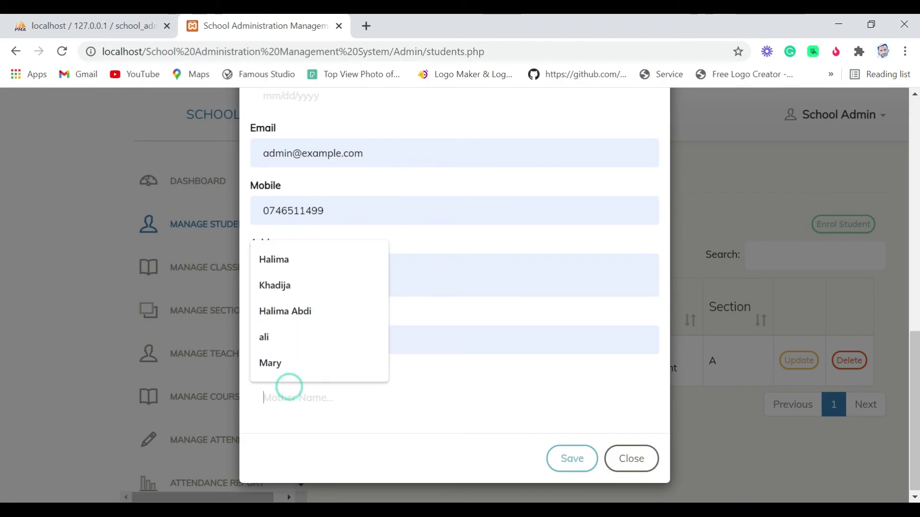
{"action": "left_click", "coordinate": [283, 342]}
{"action": "left_click_drag", "start_coordinate": [282, 401], "coordinate": [249, 400]}
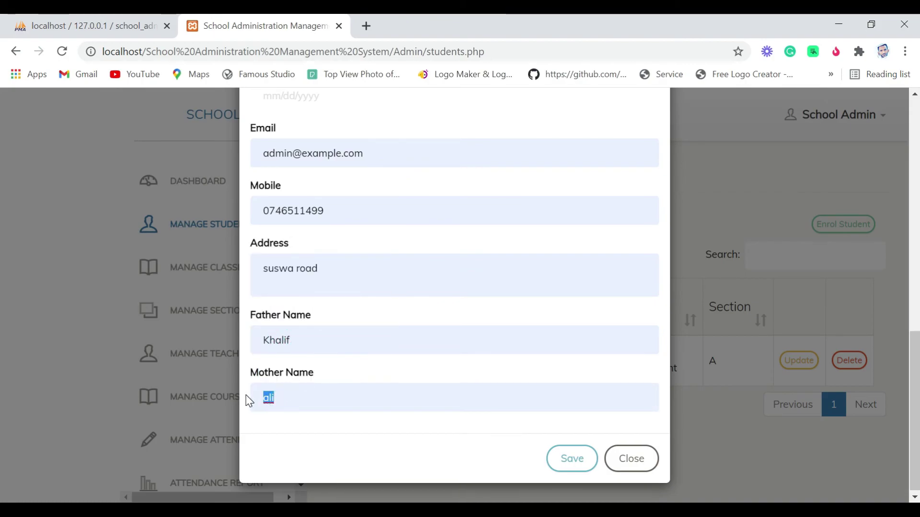
{"action": "type", "text": "Hal"}
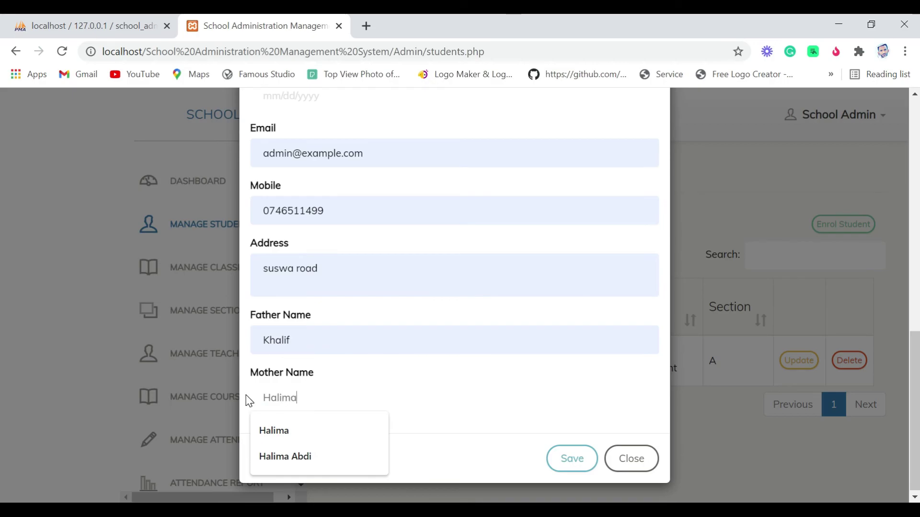
{"action": "key", "text": "Return"}
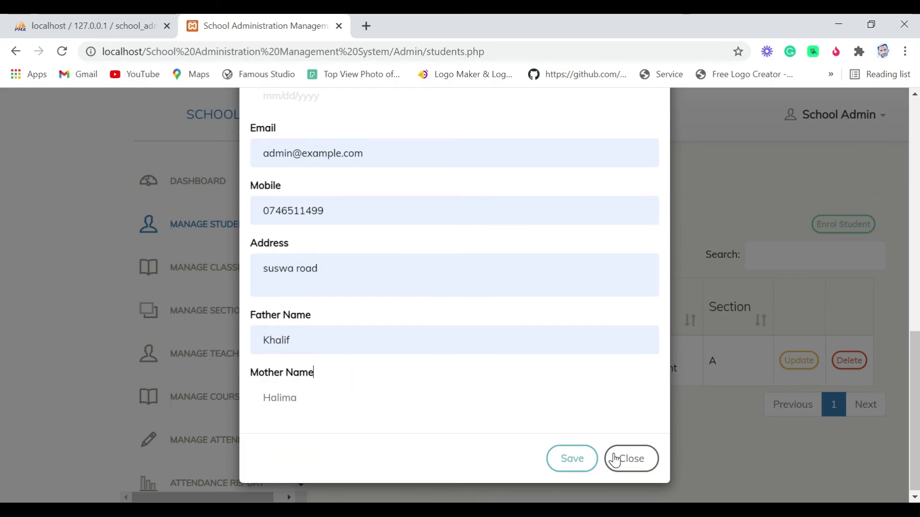
{"action": "left_click", "coordinate": [565, 458]}
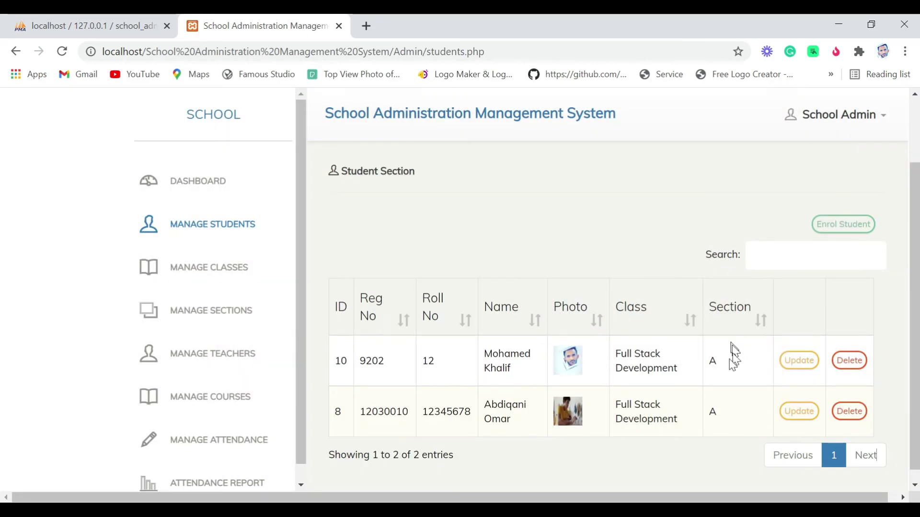
Step: Load Full Stack Development section A attendance, confirming it is already submitted
{"action": "scroll", "coordinate": [249, 359], "scroll_direction": "down", "scroll_amount": 1}
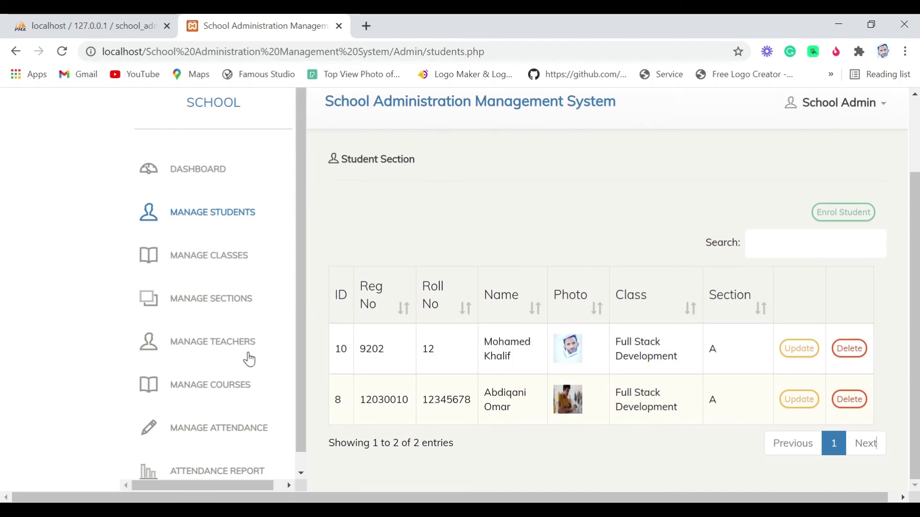
{"action": "left_click", "coordinate": [189, 416]}
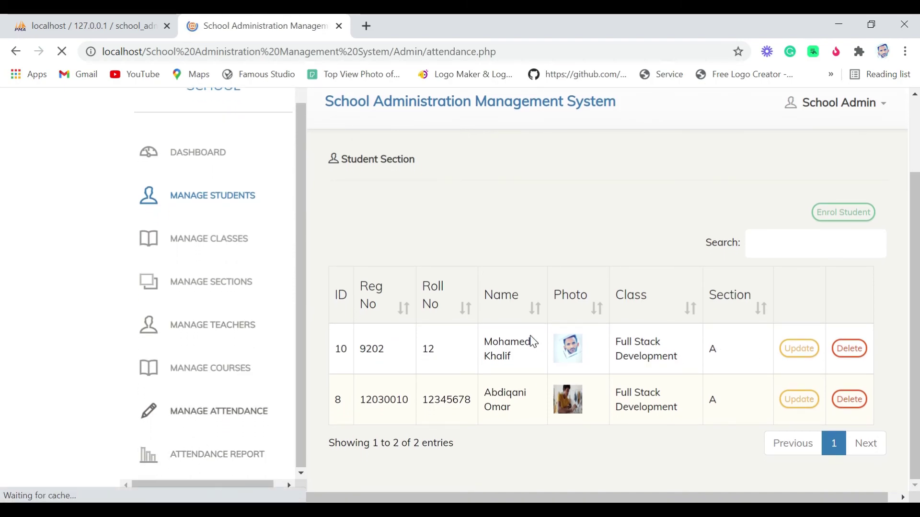
{"action": "scroll", "coordinate": [479, 295], "scroll_direction": "down", "scroll_amount": 2}
{"action": "left_click", "coordinate": [483, 255]}
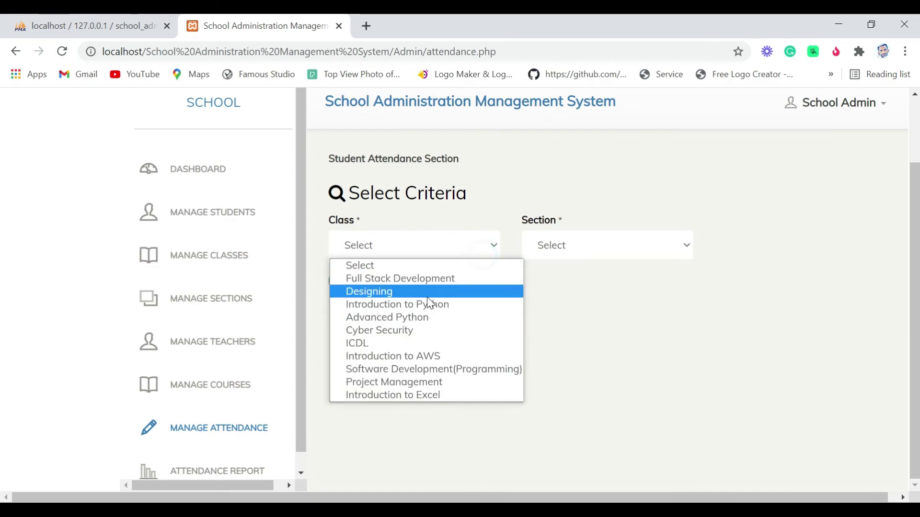
{"action": "left_click", "coordinate": [433, 283]}
{"action": "left_click", "coordinate": [628, 243]}
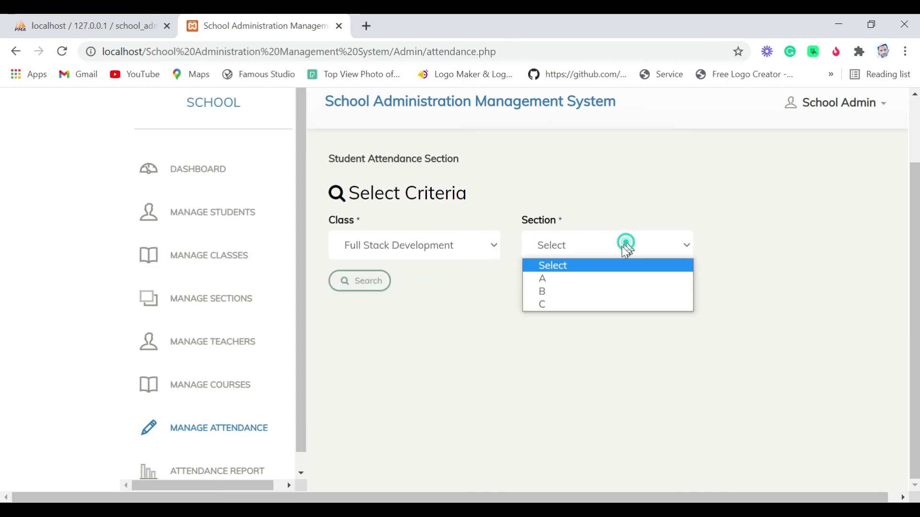
{"action": "left_click", "coordinate": [590, 278]}
{"action": "left_click", "coordinate": [341, 282]}
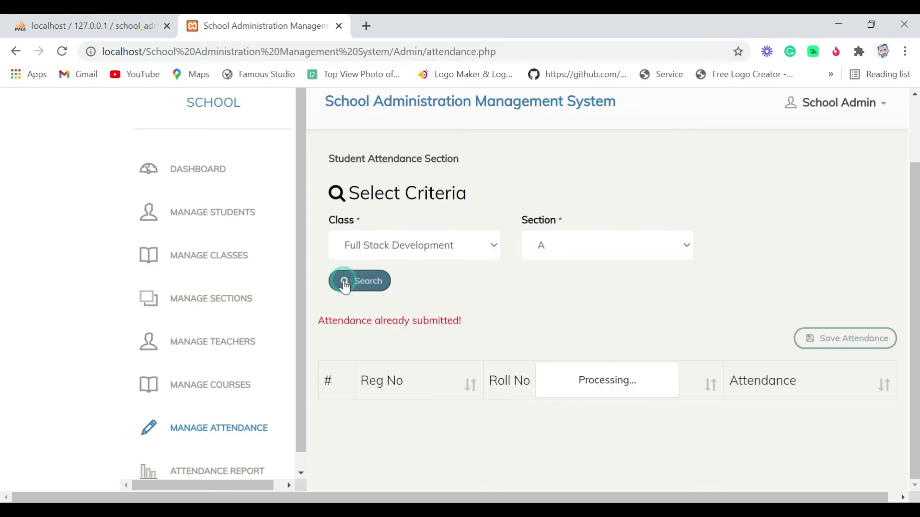
{"action": "scroll", "coordinate": [545, 379], "scroll_direction": "down", "scroll_amount": 1}
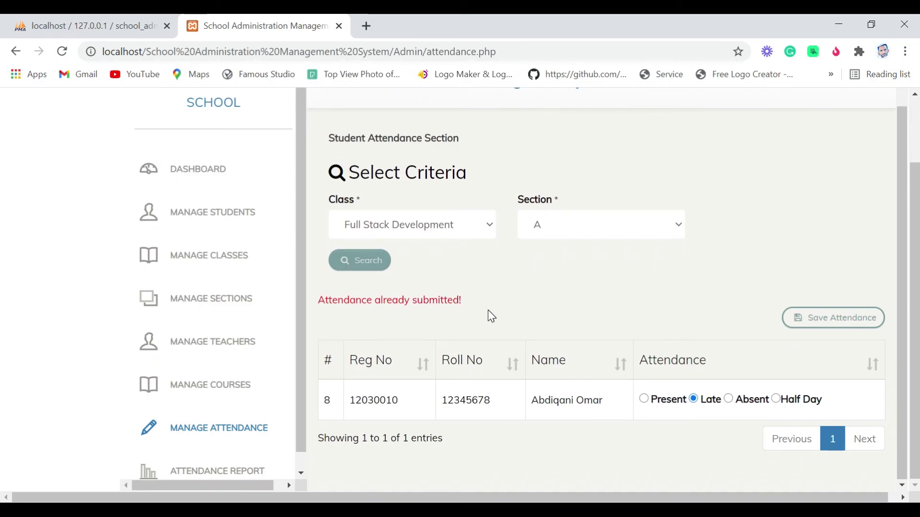
Step: Reset the class choice to Select and go to the Attendance Report page
{"action": "left_click", "coordinate": [485, 230]}
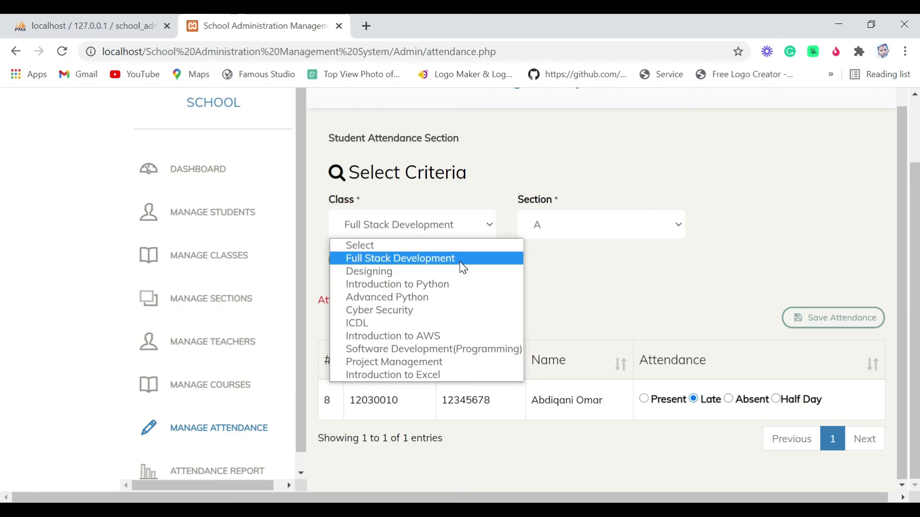
{"action": "left_click", "coordinate": [448, 246]}
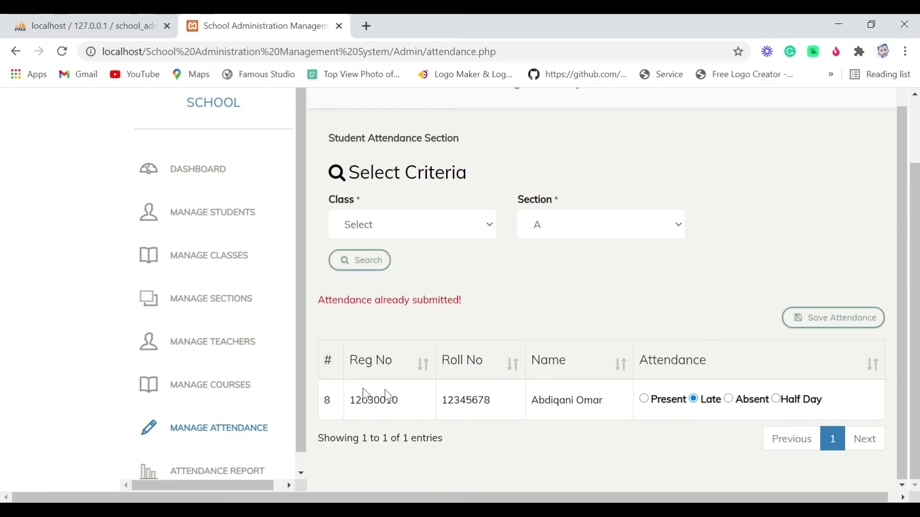
{"action": "left_click", "coordinate": [234, 471]}
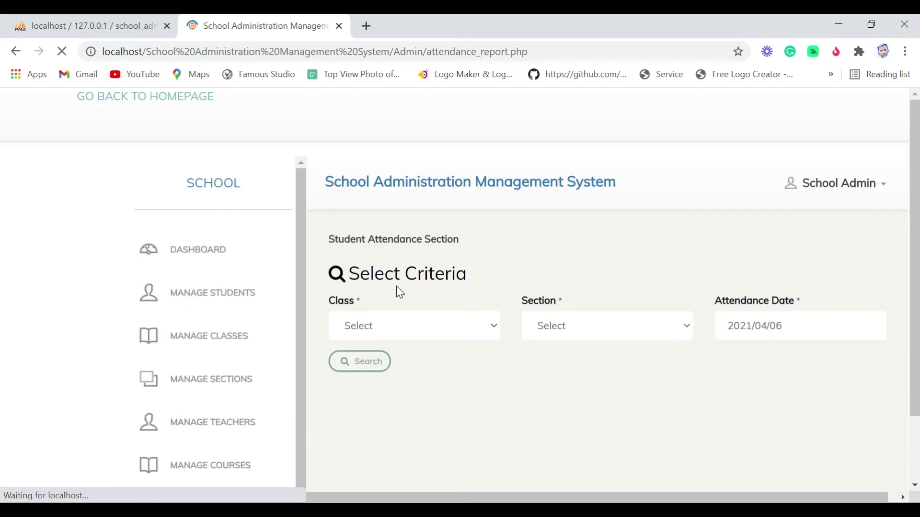
Step: Run the attendance report for Full Stack Development section A on 2021/04/06, showing no data
{"action": "left_click", "coordinate": [460, 327]}
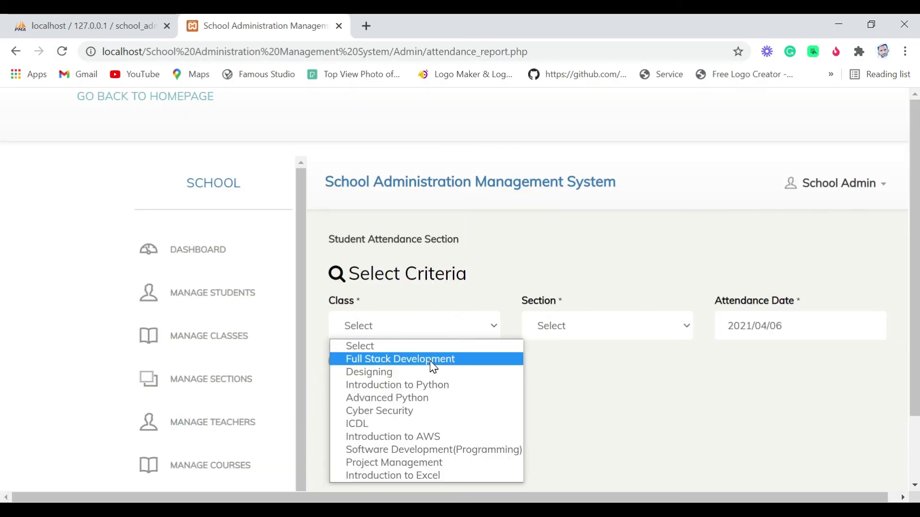
{"action": "left_click", "coordinate": [430, 361]}
{"action": "left_click", "coordinate": [670, 333]}
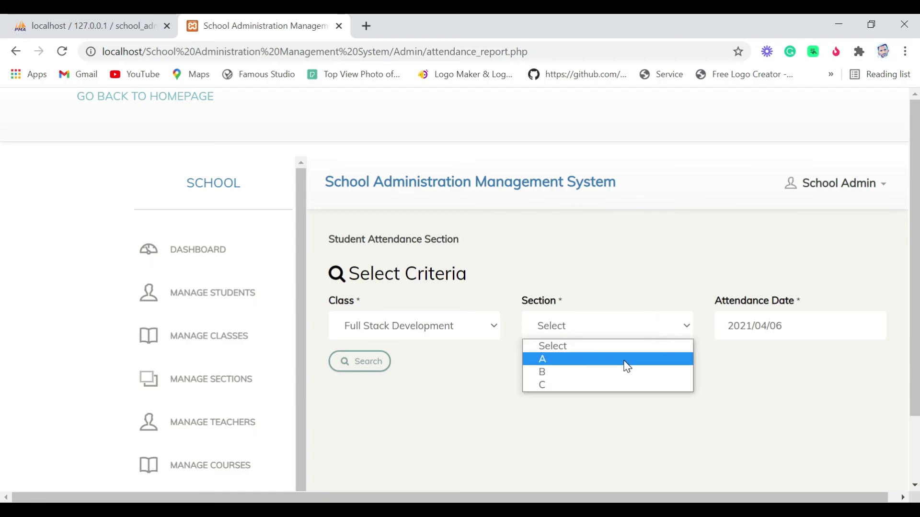
{"action": "left_click", "coordinate": [625, 361]}
{"action": "left_click", "coordinate": [367, 360]}
Step: Go to Manage Attendance to take student attendance
{"action": "scroll", "coordinate": [368, 360], "scroll_direction": "down", "scroll_amount": 2}
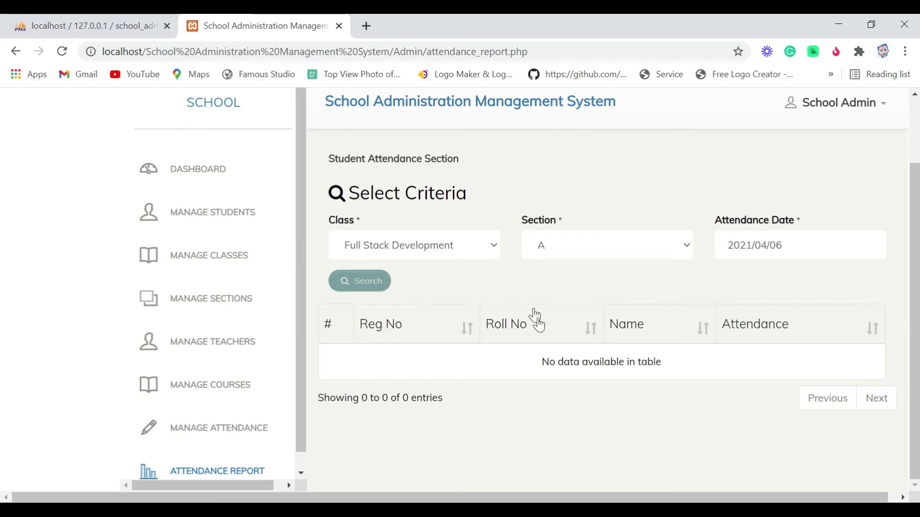
{"action": "scroll", "coordinate": [641, 206], "scroll_direction": "up", "scroll_amount": 2}
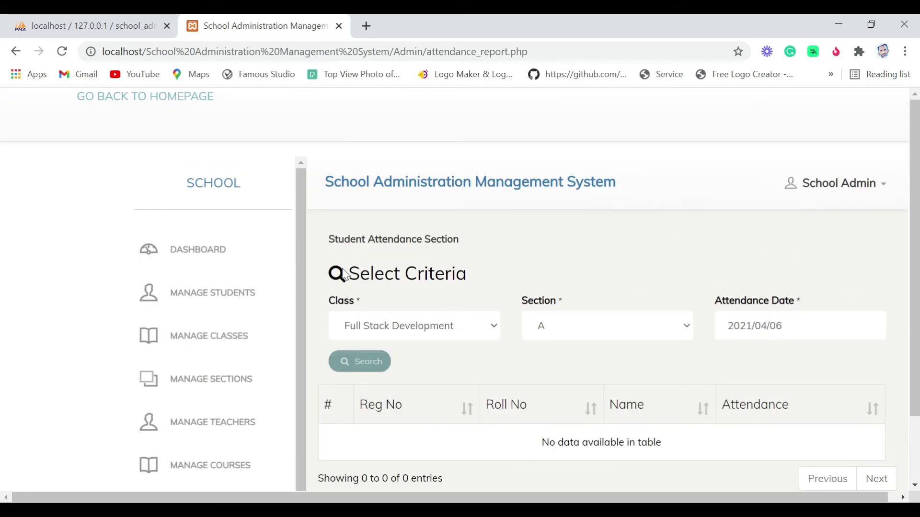
{"action": "scroll", "coordinate": [158, 296], "scroll_direction": "down", "scroll_amount": 1}
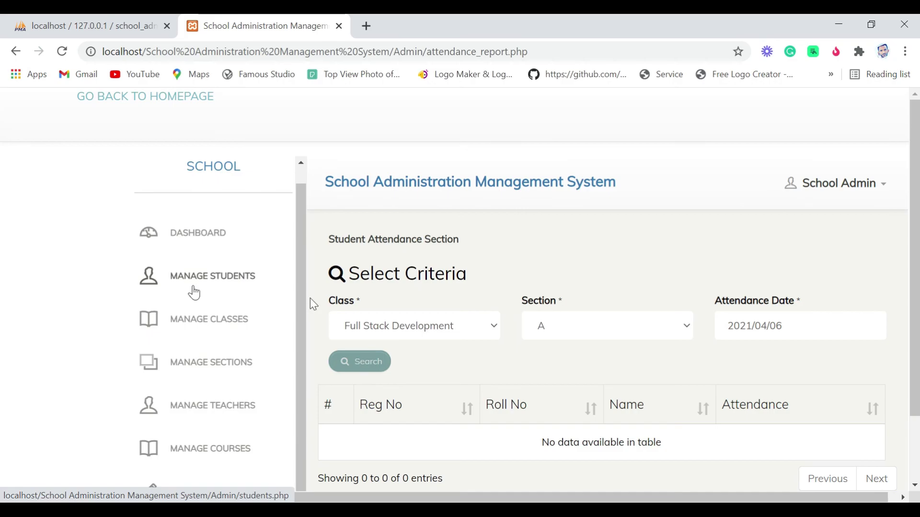
{"action": "scroll", "coordinate": [393, 349], "scroll_direction": "down", "scroll_amount": 2}
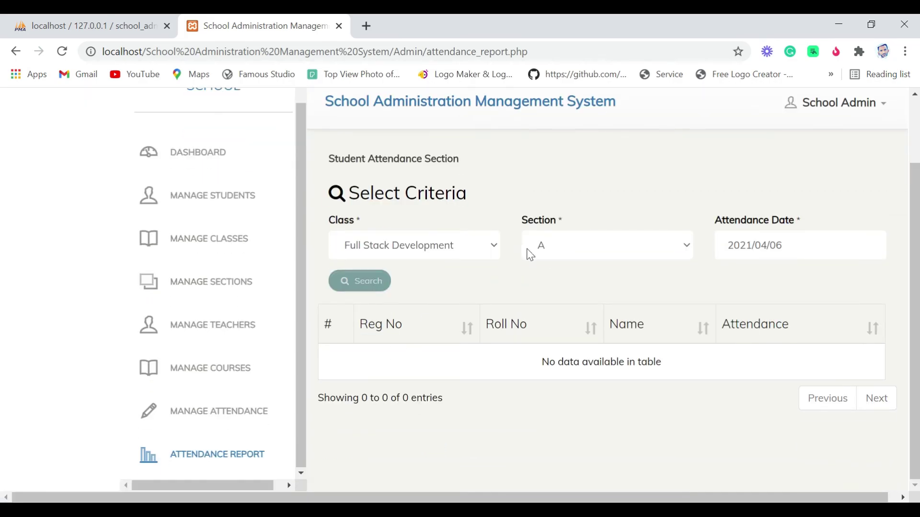
{"action": "left_click", "coordinate": [216, 415]}
Step: Load the attendance list for Full Stack Development, section B
{"action": "scroll", "coordinate": [499, 291], "scroll_direction": "down", "scroll_amount": 2}
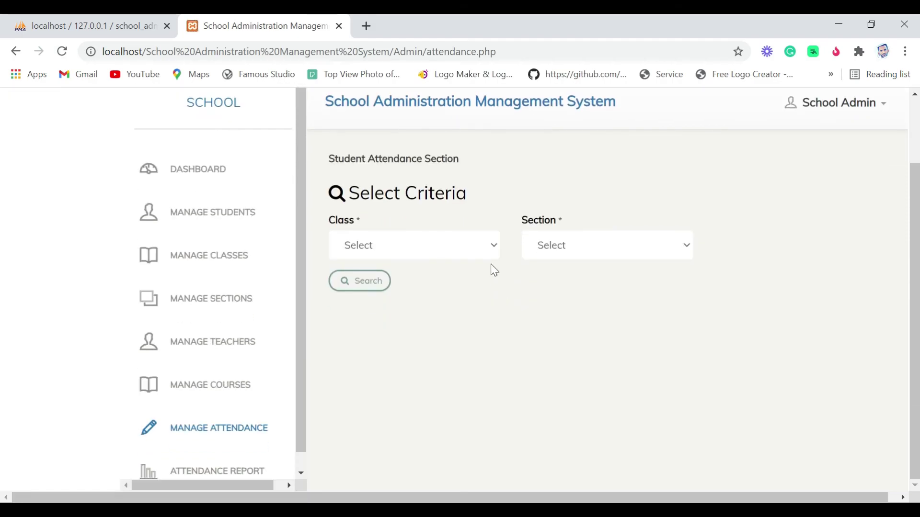
{"action": "left_click", "coordinate": [490, 254]}
{"action": "left_click", "coordinate": [449, 280]}
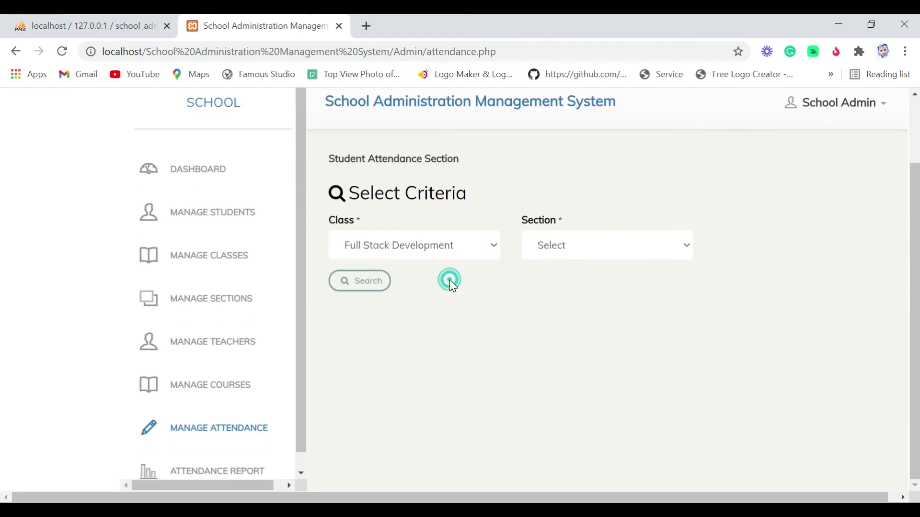
{"action": "left_click", "coordinate": [610, 237]}
{"action": "left_click", "coordinate": [563, 293]}
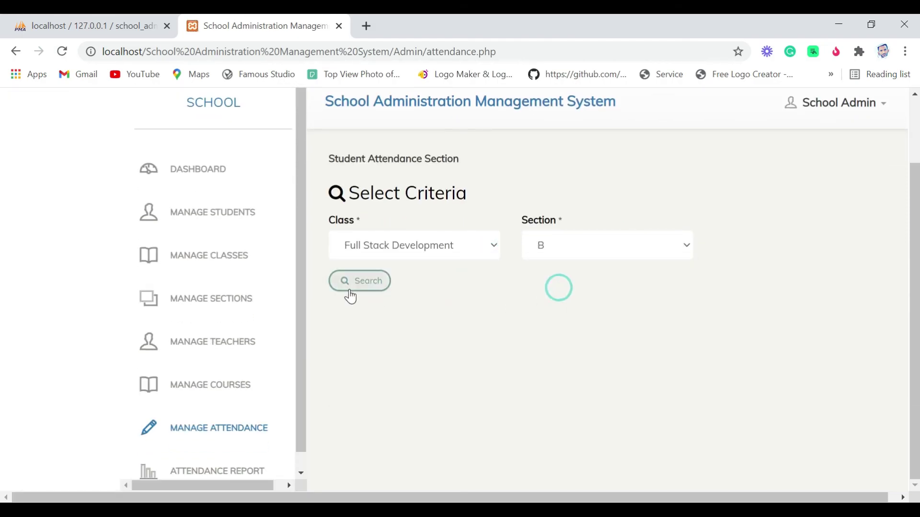
{"action": "left_click", "coordinate": [351, 285]}
{"action": "scroll", "coordinate": [138, 332], "scroll_direction": "up", "scroll_amount": 1}
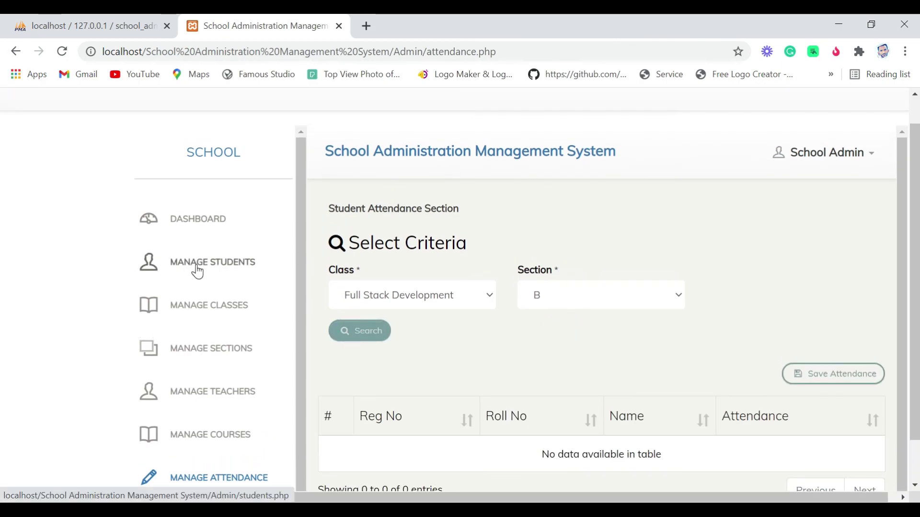
{"action": "scroll", "coordinate": [205, 436], "scroll_direction": "down", "scroll_amount": 1}
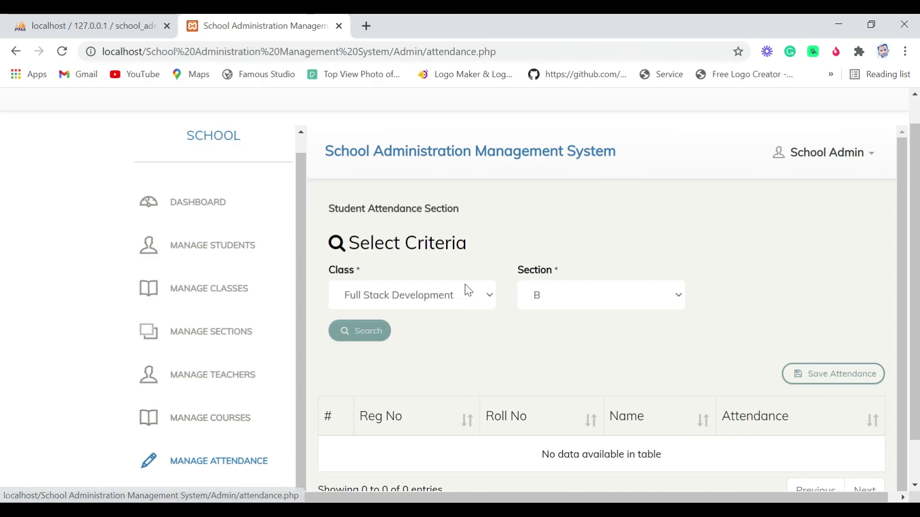
Step: Switch to Full Stack Development section A and load its attendance list
{"action": "left_click", "coordinate": [485, 294]}
{"action": "left_click", "coordinate": [443, 324]}
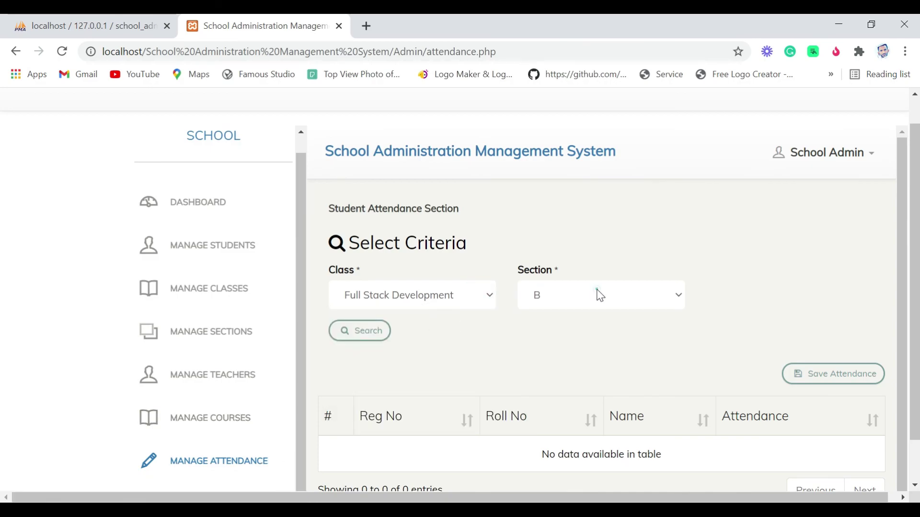
{"action": "left_click", "coordinate": [601, 296]}
{"action": "left_click", "coordinate": [583, 329]}
{"action": "left_click", "coordinate": [363, 332]}
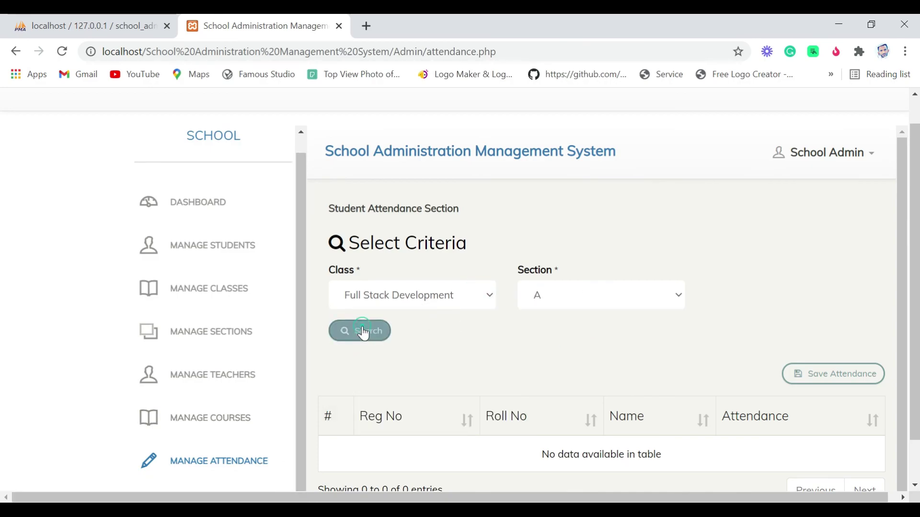
Step: Mark the student Present instead of Late, save, and go to the attendance report
{"action": "scroll", "coordinate": [630, 411], "scroll_direction": "down", "scroll_amount": 2}
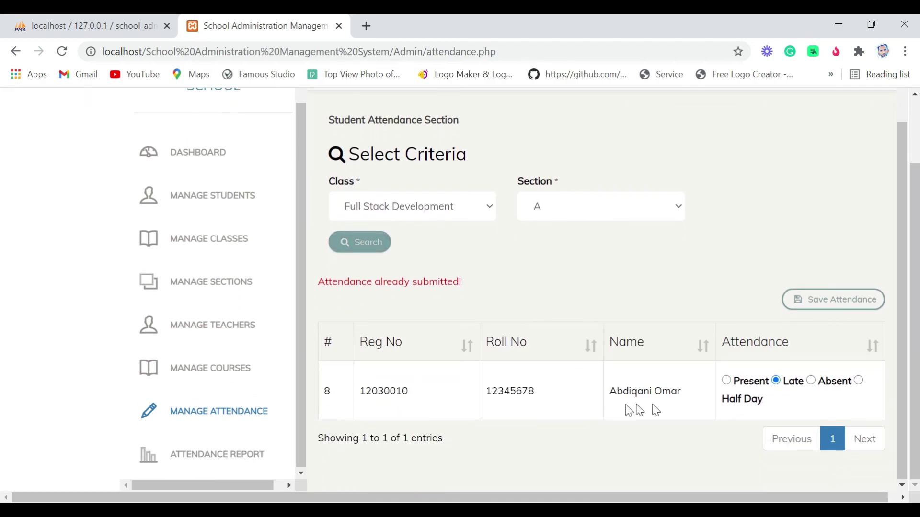
{"action": "left_click", "coordinate": [731, 384]}
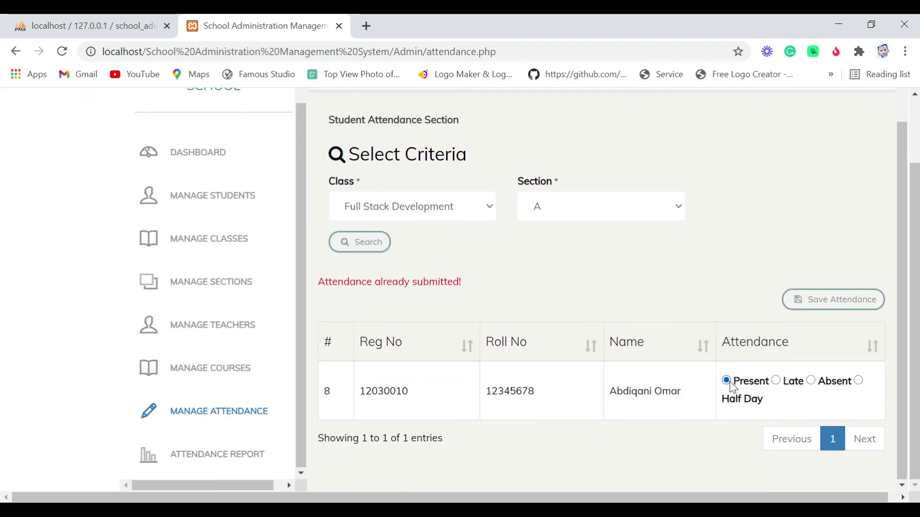
{"action": "left_click", "coordinate": [806, 302]}
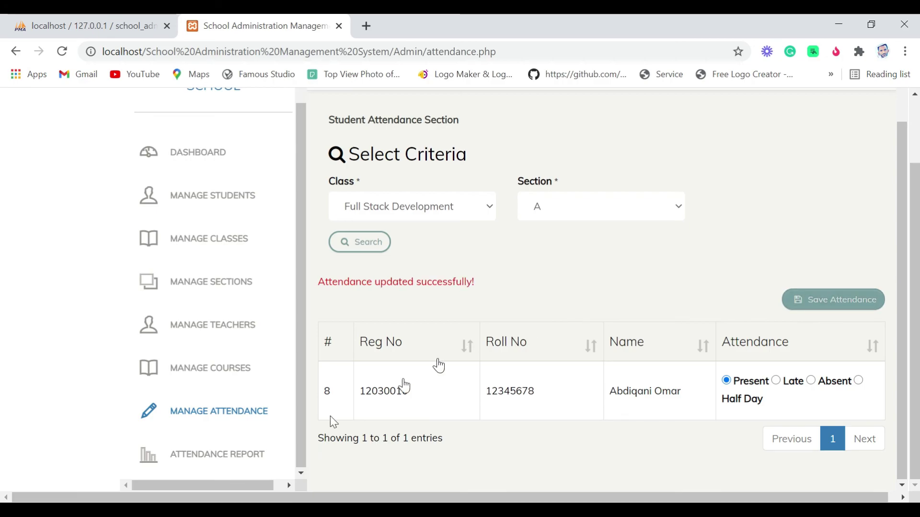
{"action": "left_click", "coordinate": [215, 455]}
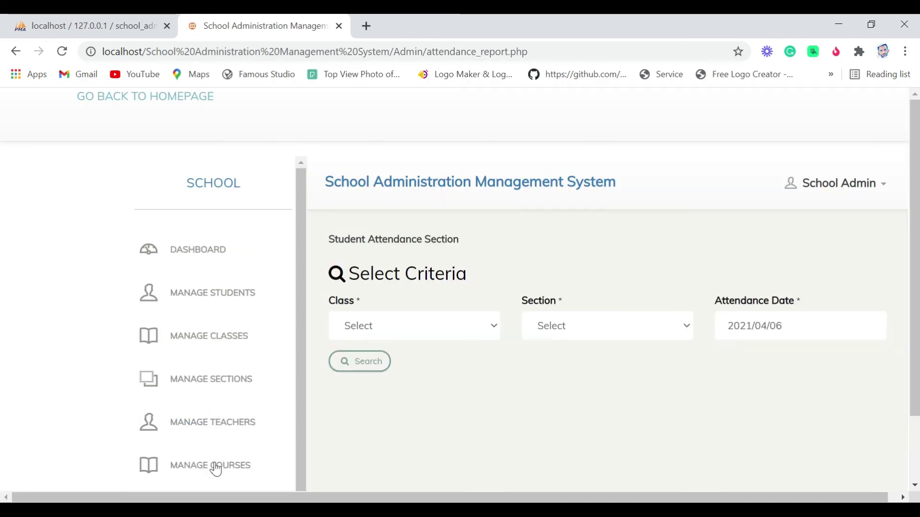
Step: View the admin dashboard and the enrolled students list, then return to the dashboard
{"action": "scroll", "coordinate": [508, 364], "scroll_direction": "down", "scroll_amount": 2}
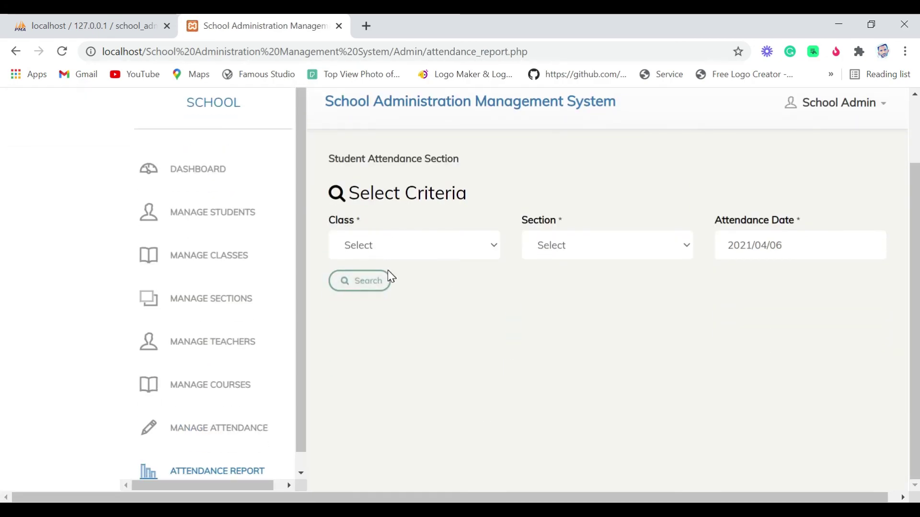
{"action": "scroll", "coordinate": [401, 235], "scroll_direction": "up", "scroll_amount": 2}
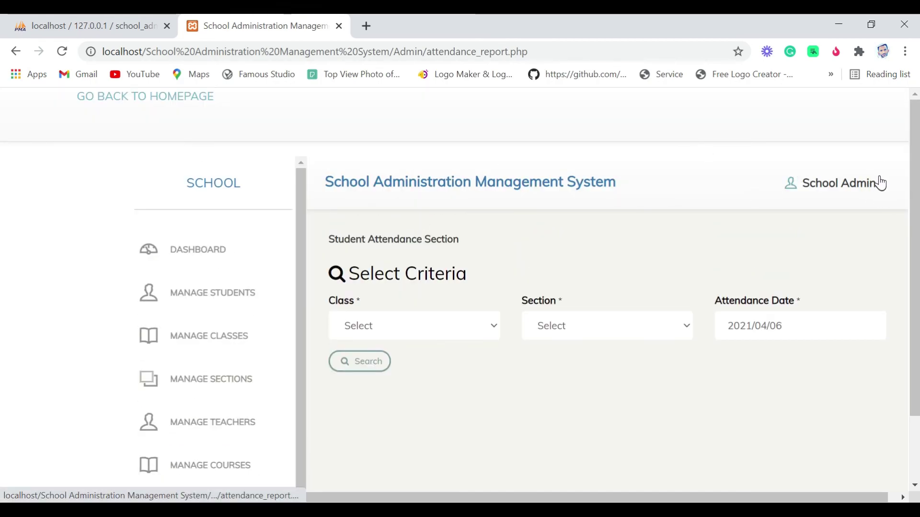
{"action": "left_click", "coordinate": [187, 248]}
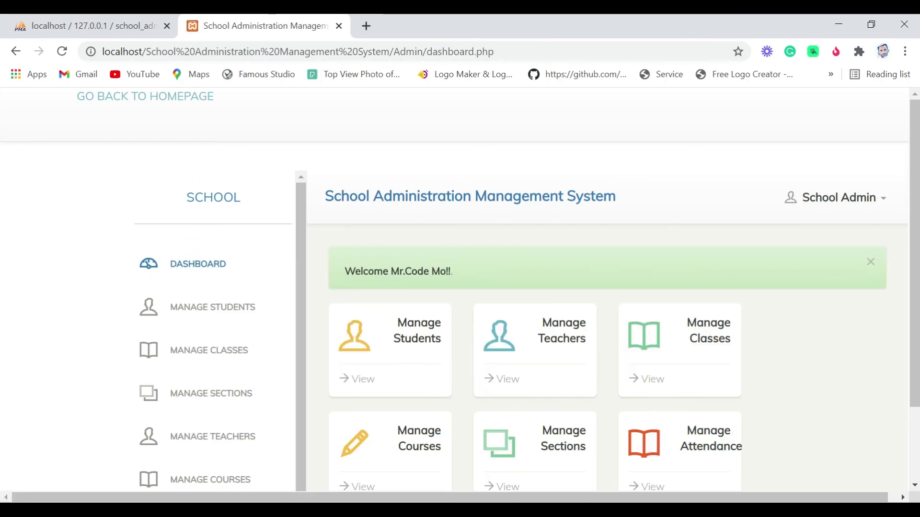
{"action": "left_click", "coordinate": [383, 376]}
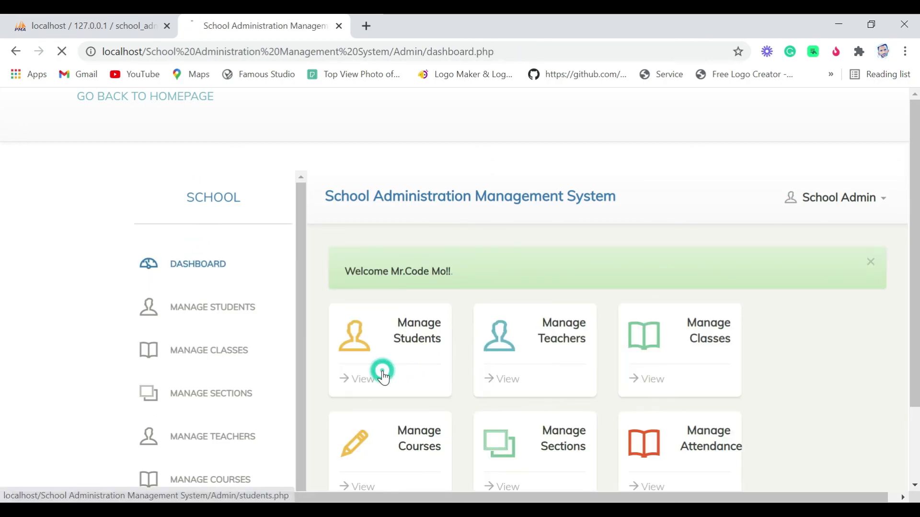
{"action": "scroll", "coordinate": [384, 379], "scroll_direction": "down", "scroll_amount": 2}
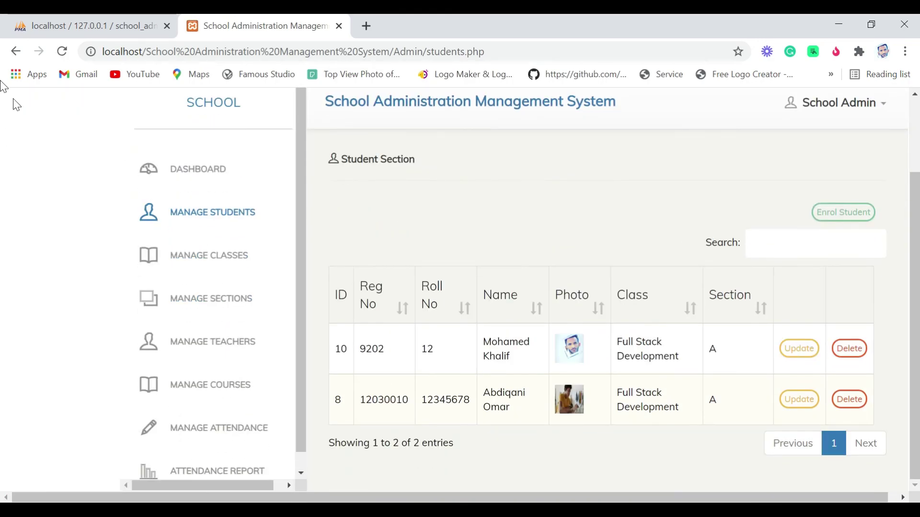
{"action": "left_click", "coordinate": [16, 51]}
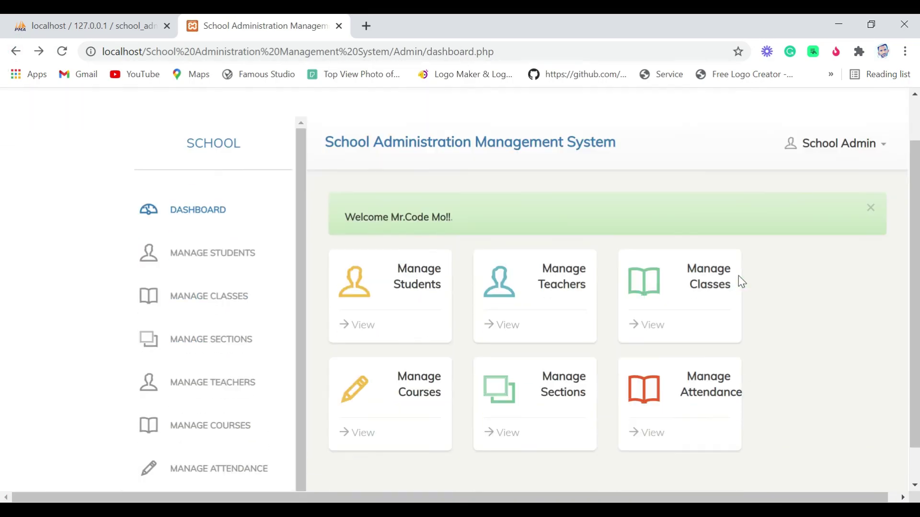
Step: Log out of the School Admin account and go back to the homepage
{"action": "scroll", "coordinate": [742, 282], "scroll_direction": "down", "scroll_amount": 1}
{"action": "scroll", "coordinate": [815, 230], "scroll_direction": "up", "scroll_amount": 2}
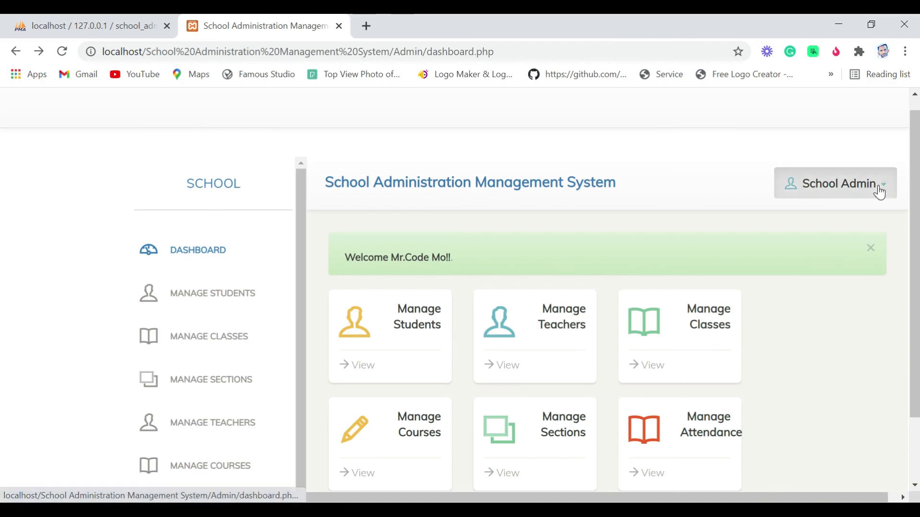
{"action": "left_click", "coordinate": [880, 192]}
{"action": "left_click", "coordinate": [822, 280]}
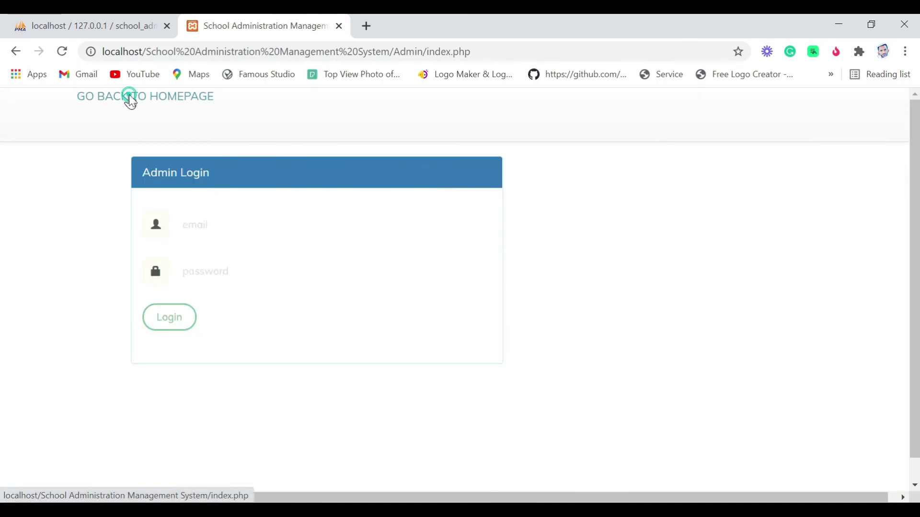
{"action": "left_click", "coordinate": [127, 96]}
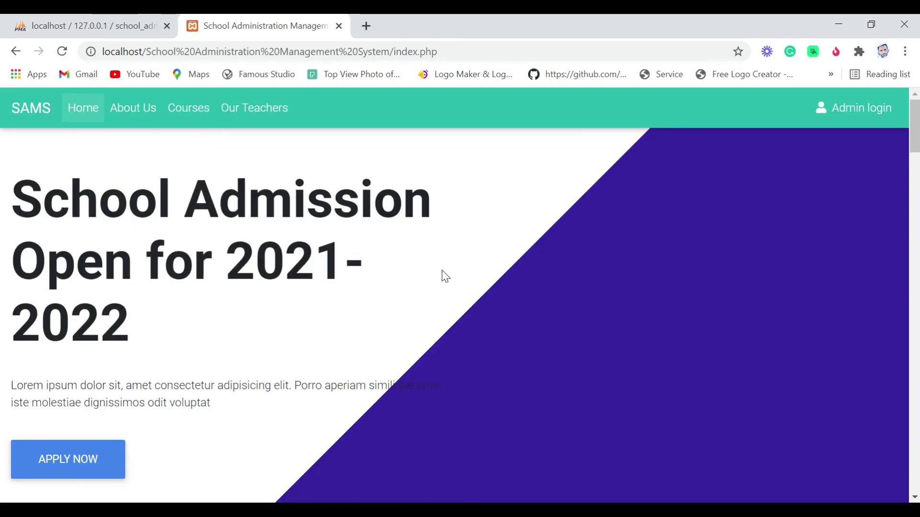